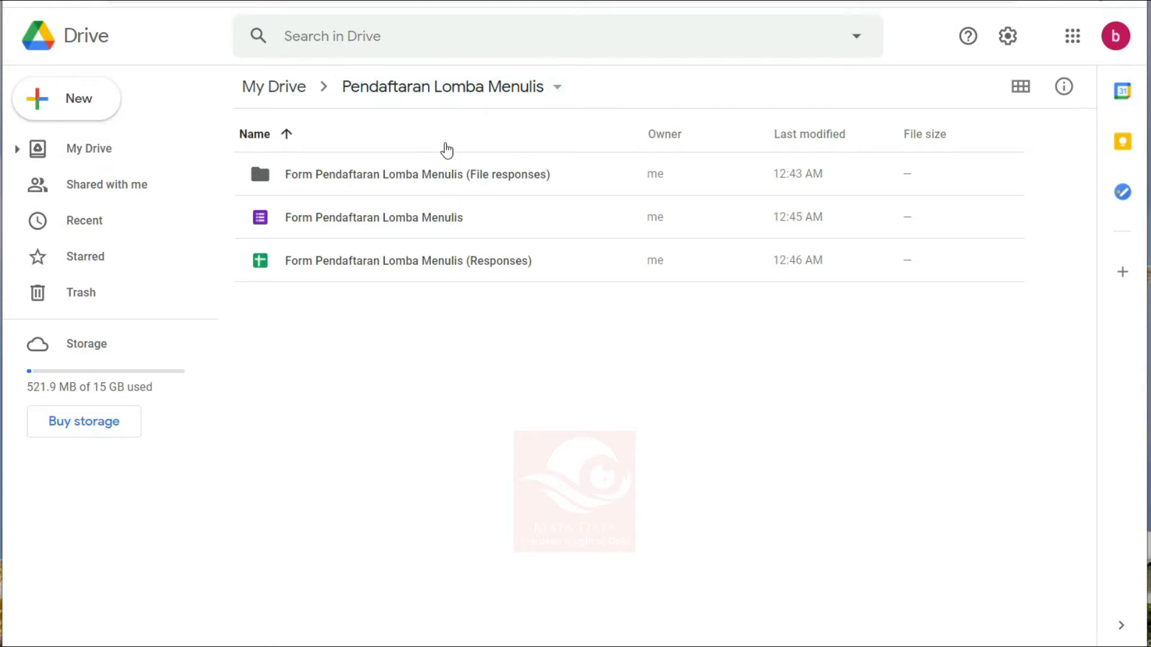
# Step: Open the Pendaftaran Lomba Menulis folder from My Drive and look over its file responses folder, form and responses sheet
pyautogui.click(312, 89)
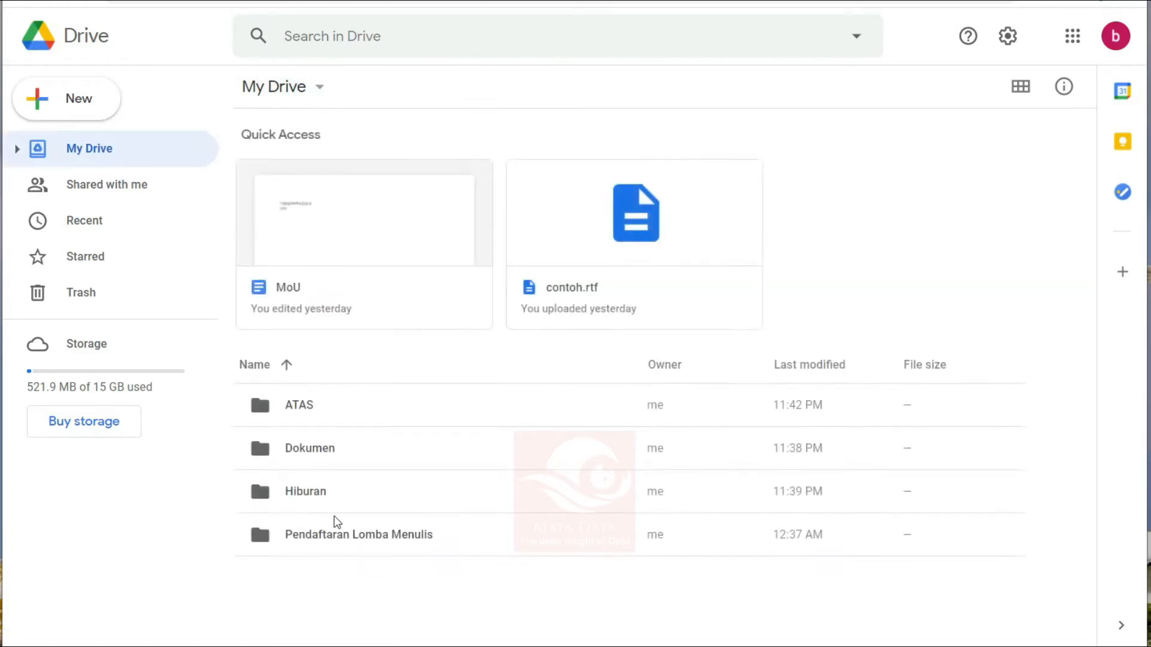
pyautogui.click(317, 543)
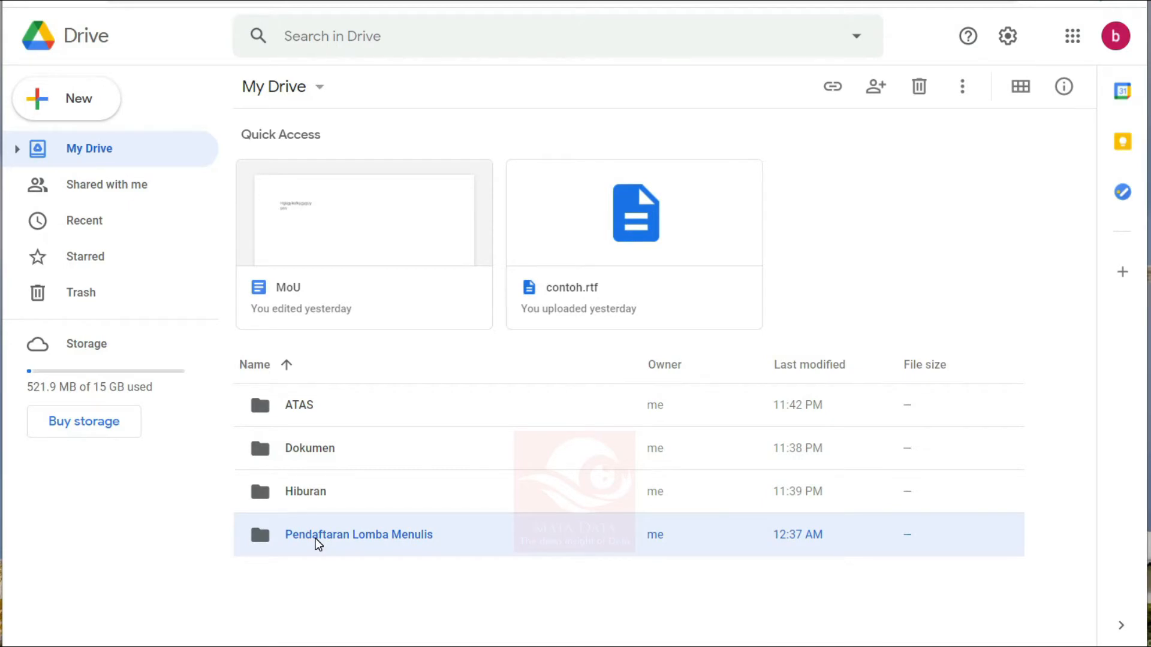
pyautogui.doubleClick(316, 538)
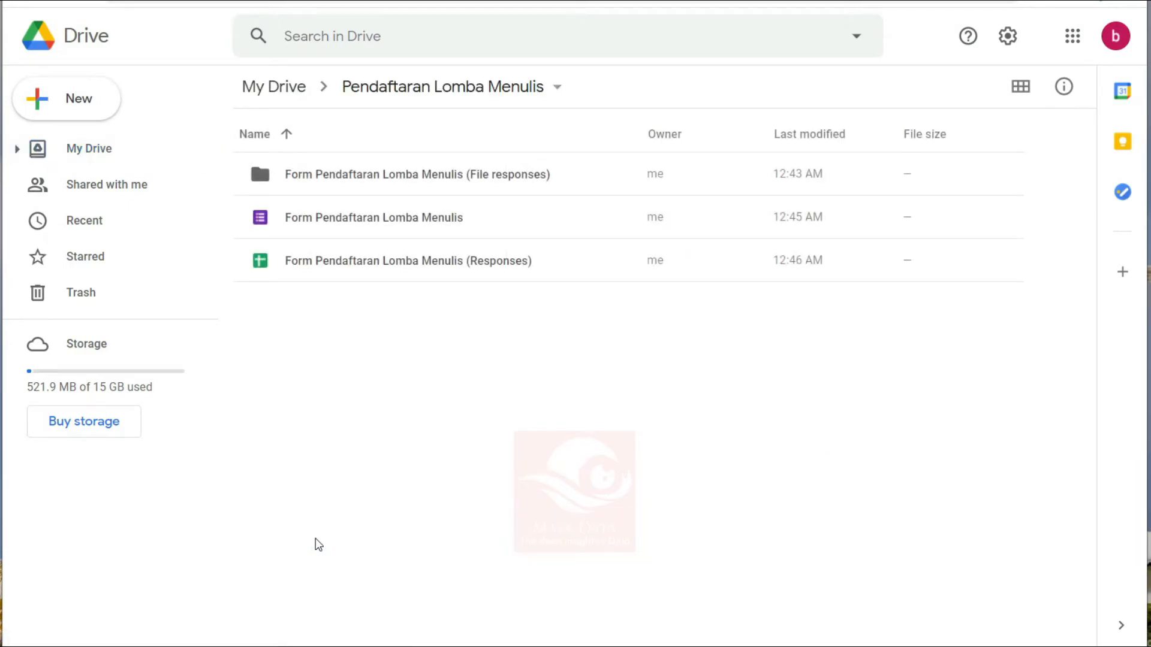
pyautogui.click(342, 181)
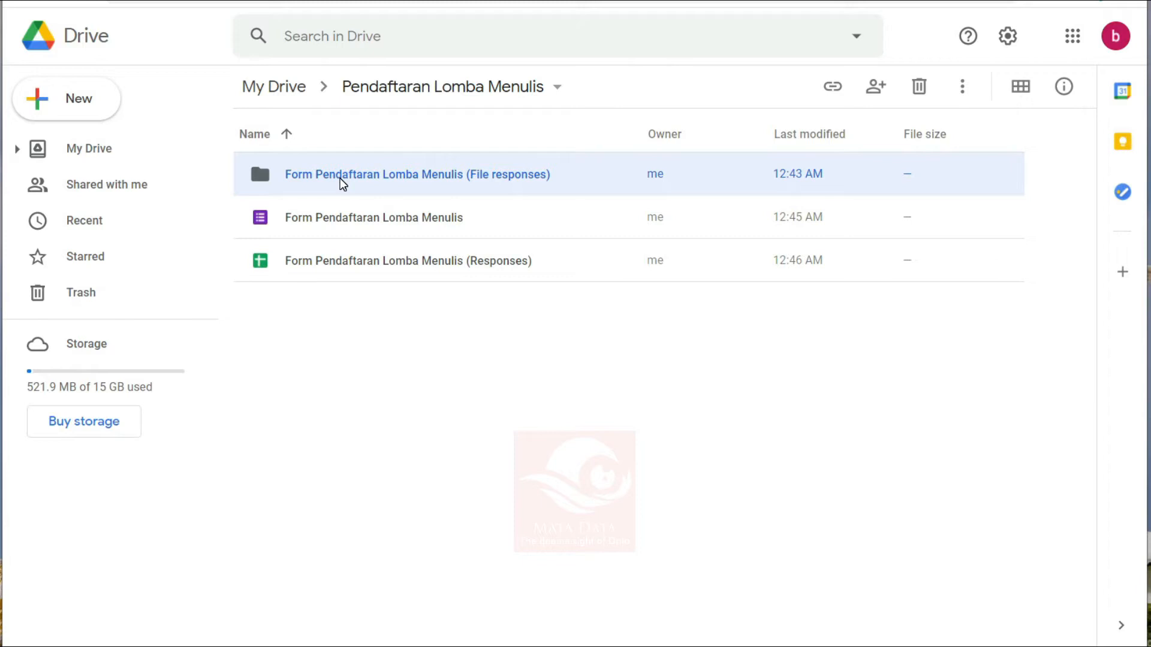
pyautogui.click(339, 223)
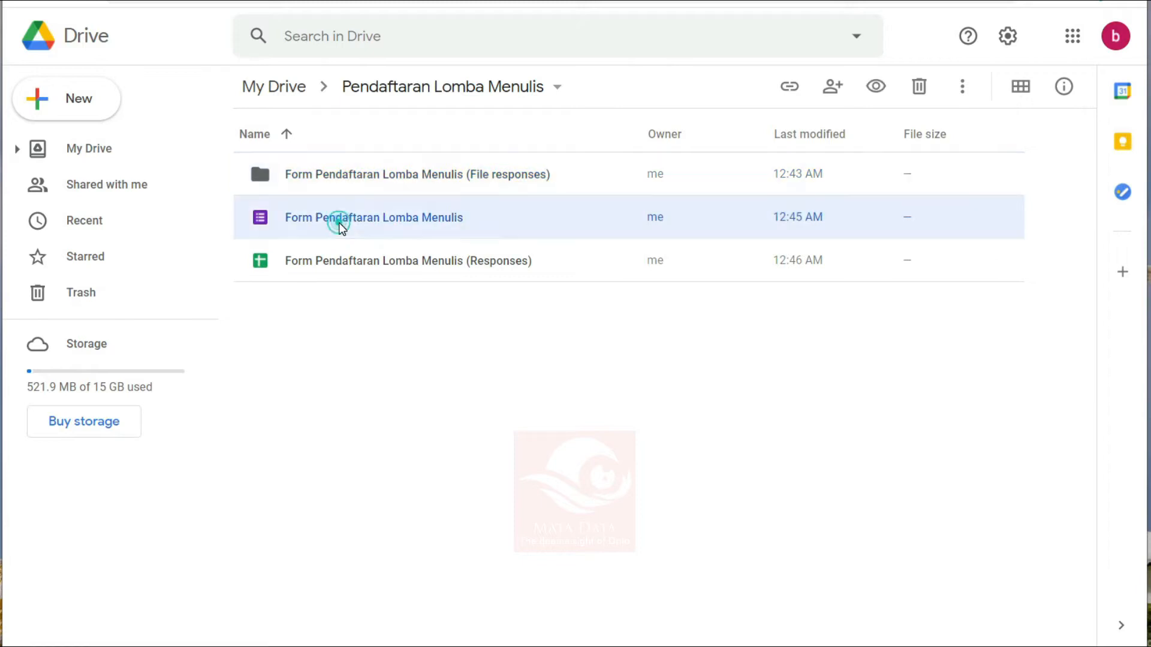
pyautogui.click(337, 263)
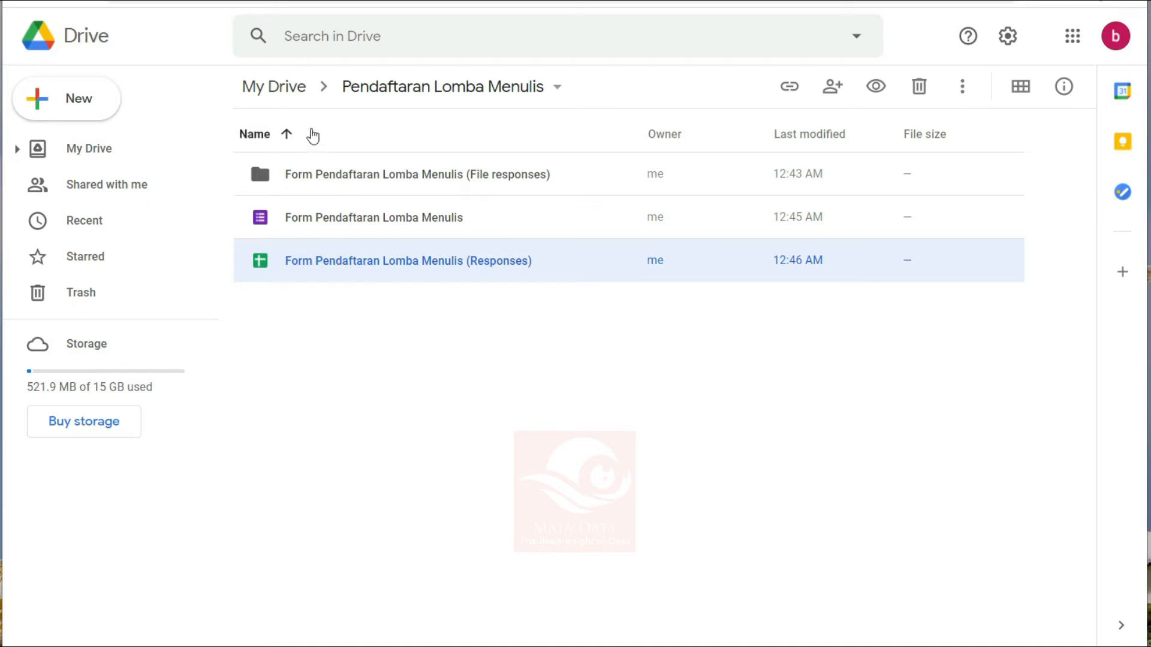
# Step: Go back to My Drive and reopen the Pendaftaran Lomba Menulis folder to review its three items as an example
pyautogui.click(285, 90)
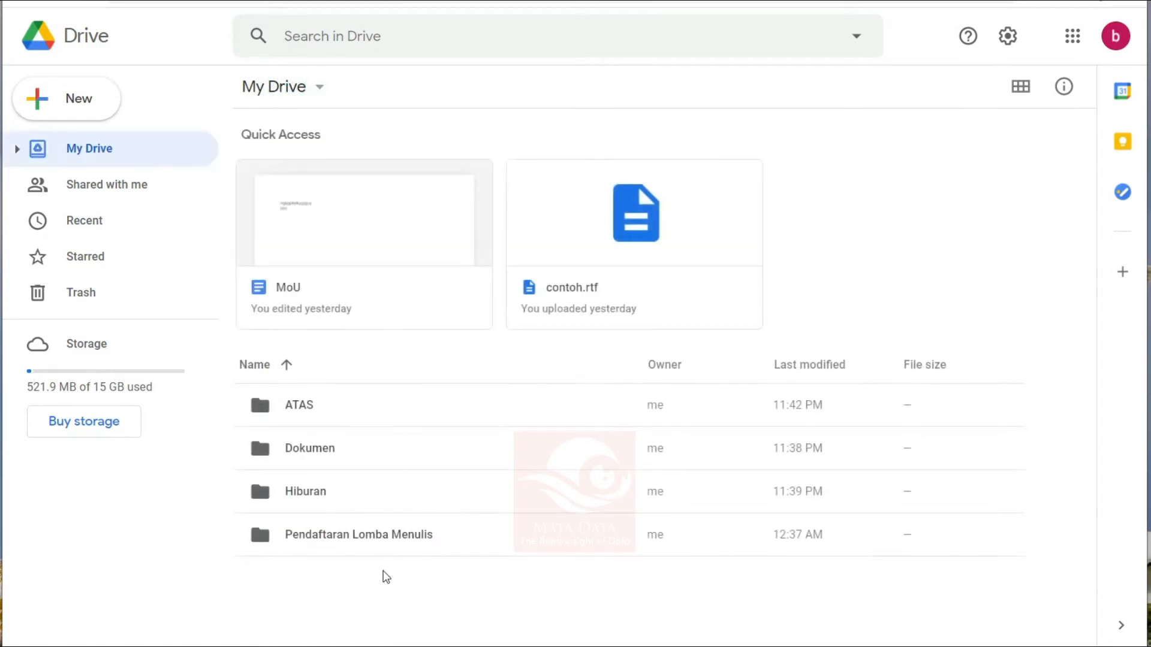
pyautogui.rightClick(380, 599)
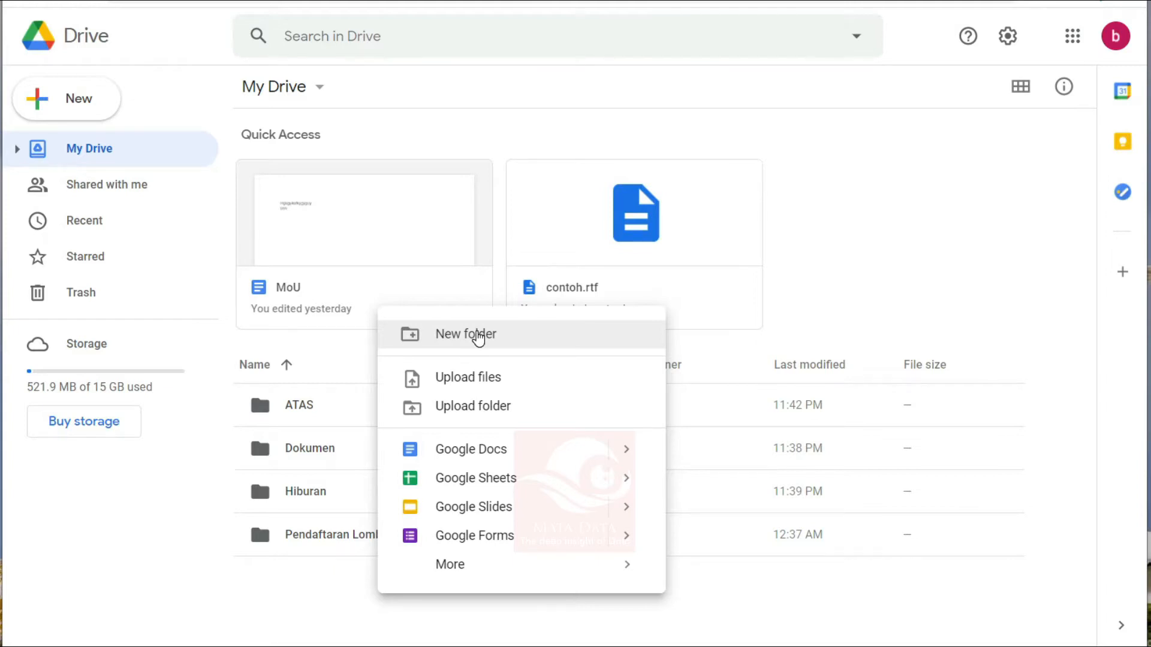
pyautogui.click(277, 596)
pyautogui.doubleClick(297, 544)
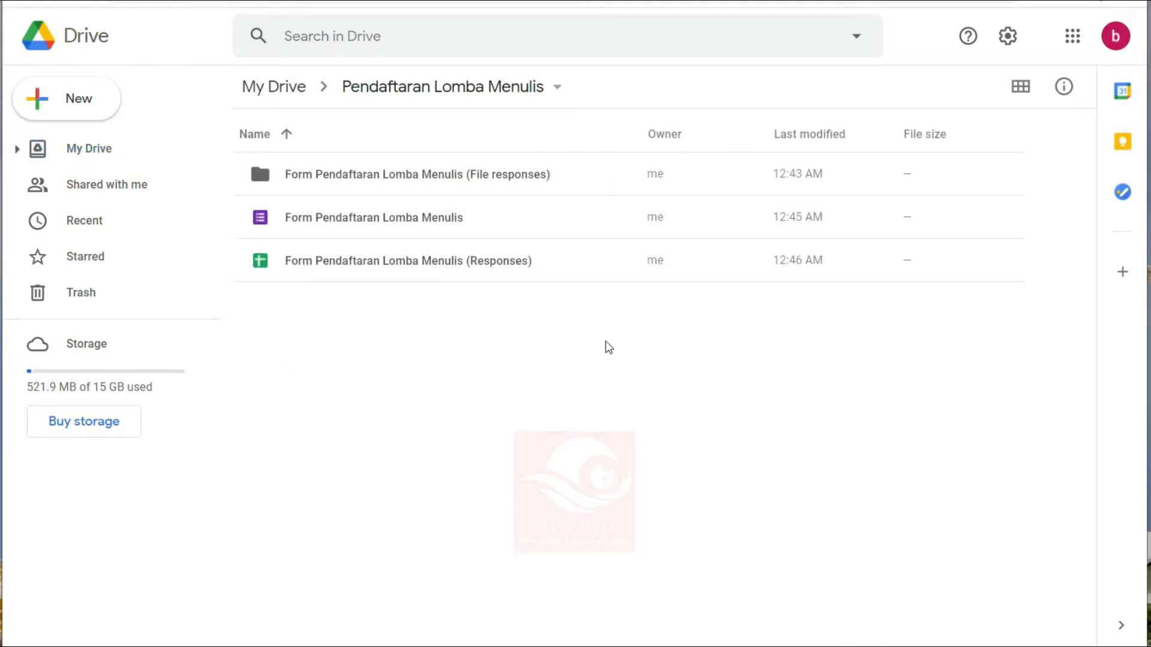
pyautogui.click(326, 178)
pyautogui.click(319, 223)
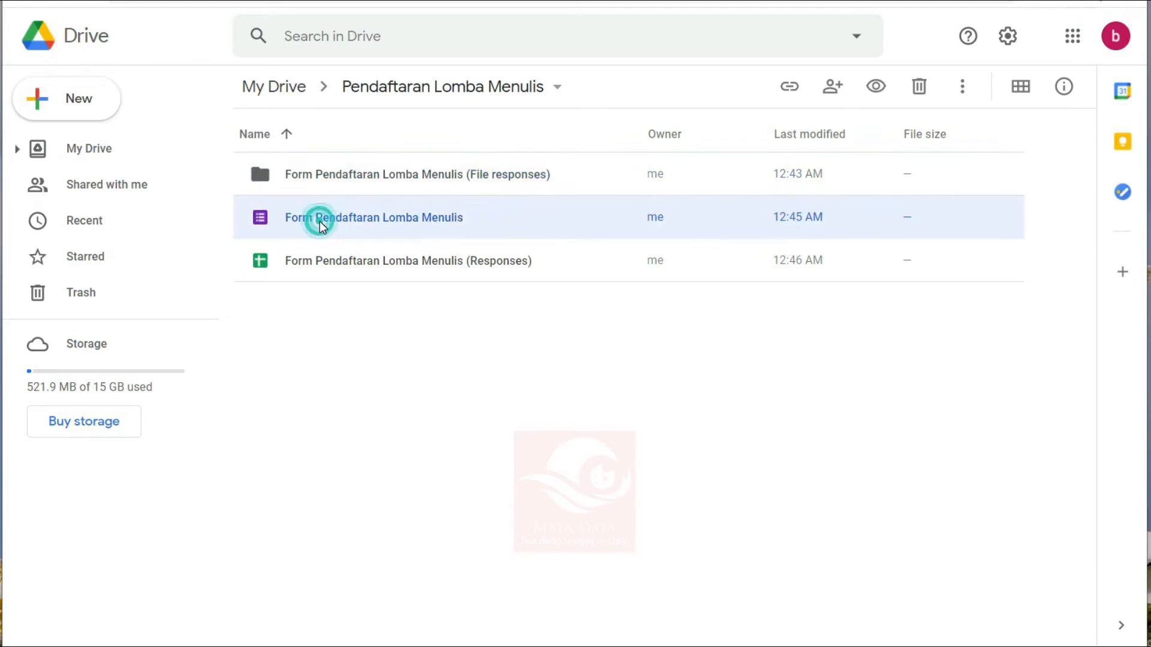
pyautogui.click(313, 263)
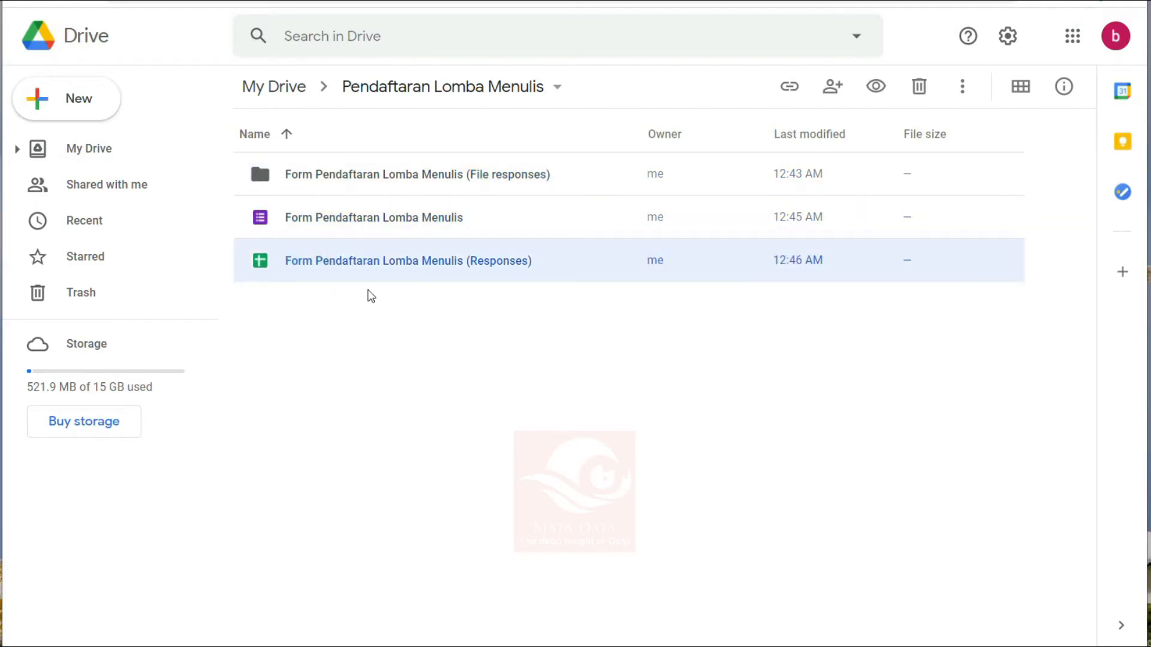
# Step: Create a new folder named "Pendaftaran Lomba Menggambar" in My Drive
pyautogui.click(282, 89)
pyautogui.rightClick(272, 593)
pyautogui.click(404, 333)
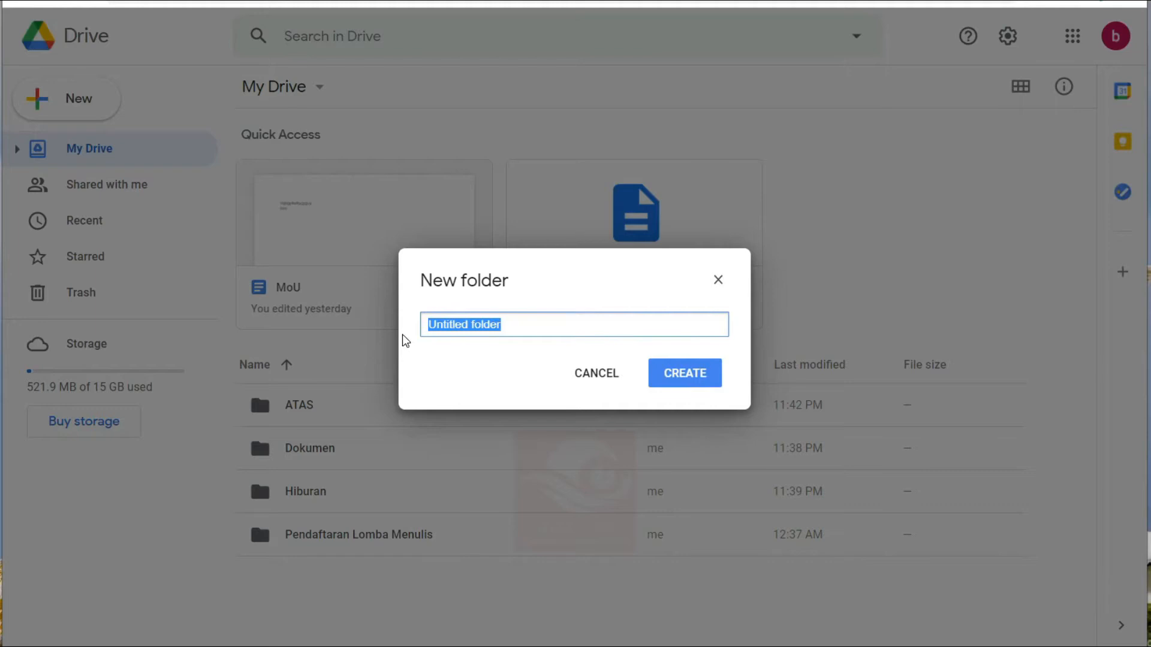
pyautogui.write('P')
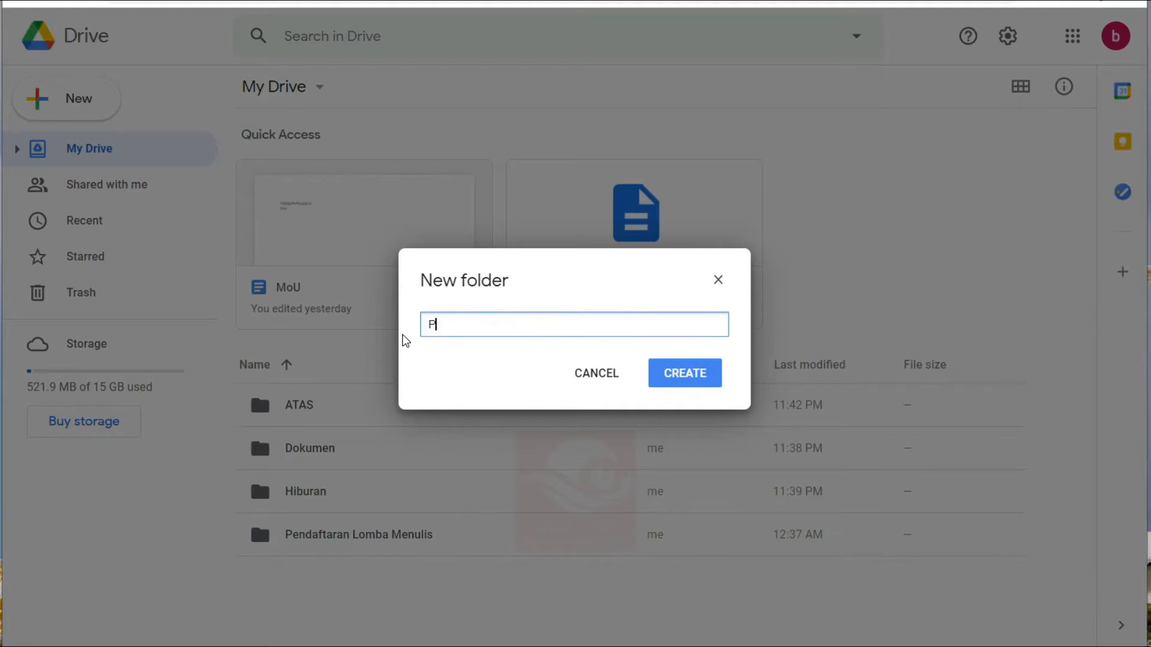
pyautogui.write('endaftaran Lomba Ol')
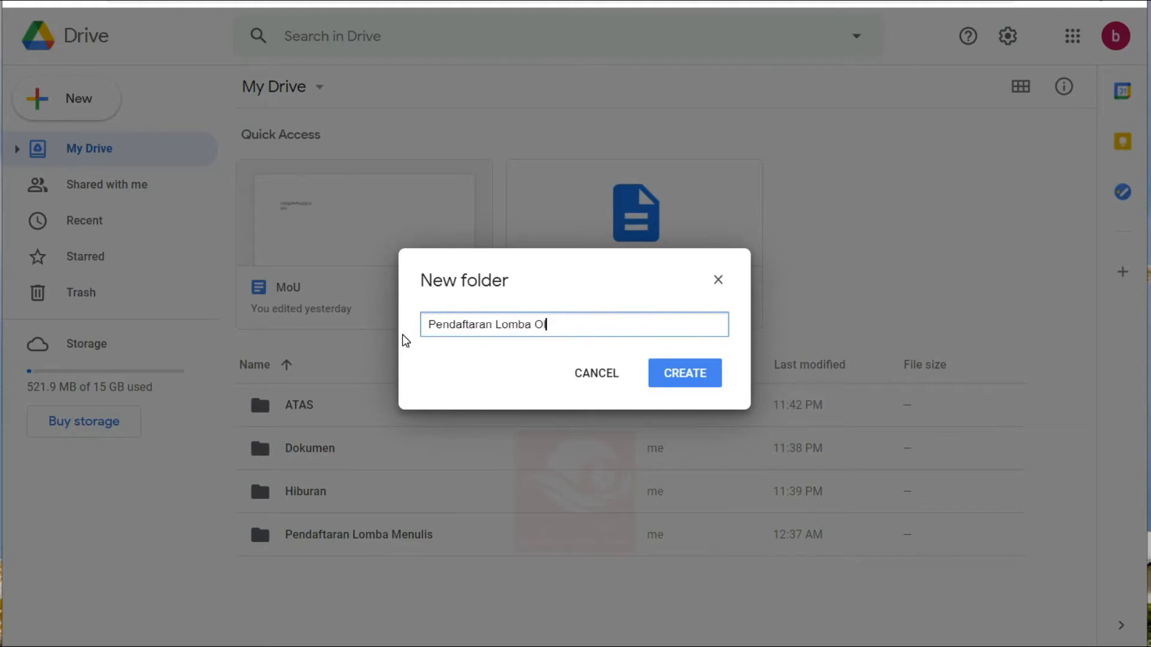
pyautogui.write('ympiade')
pyautogui.doubleClick(558, 318)
pyautogui.press('BackSpace')
pyautogui.write('Menggambar')
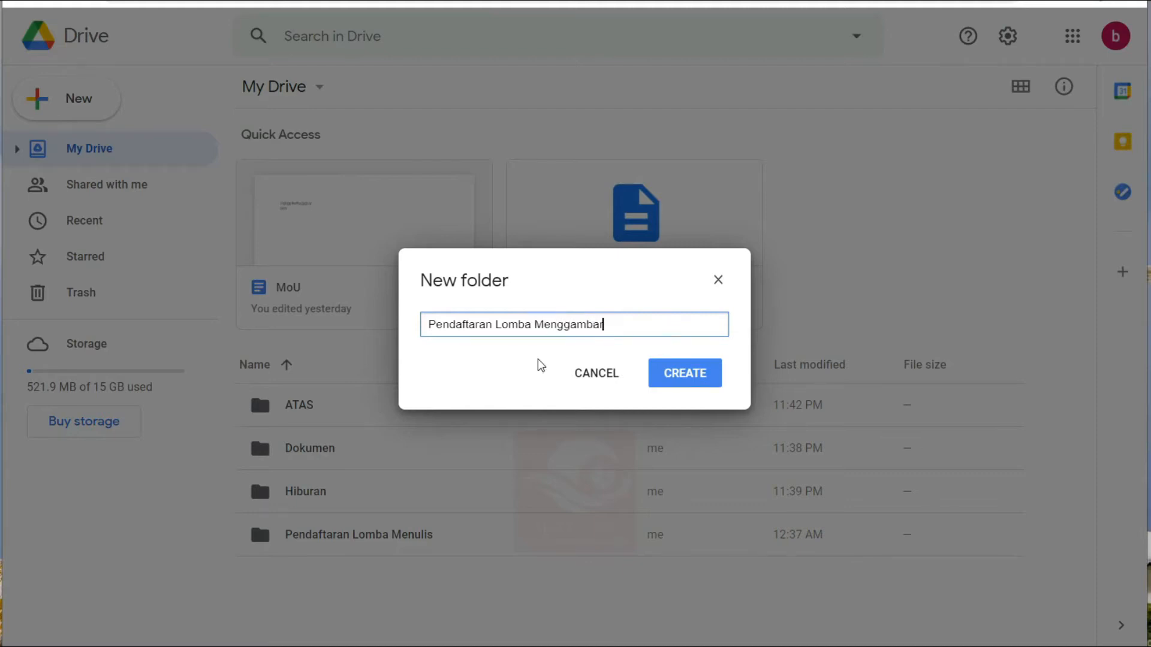
pyautogui.click(679, 380)
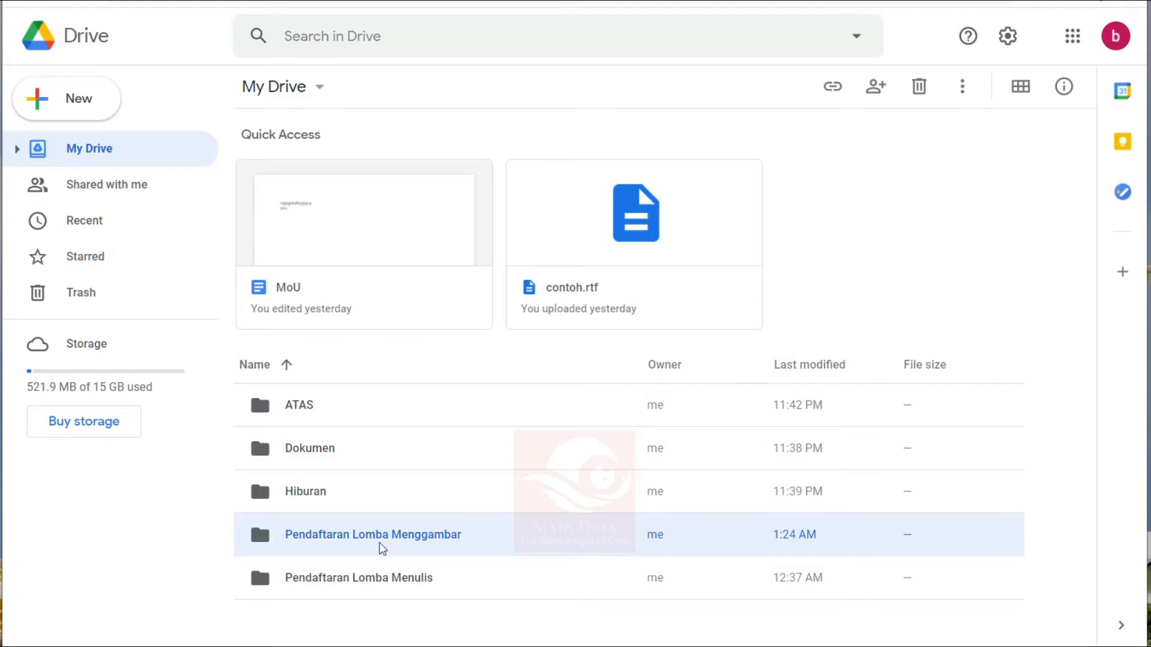
# Step: Open the Pendaftaran Lomba Menggambar folder and create a blank Google Form inside it
pyautogui.doubleClick(266, 547)
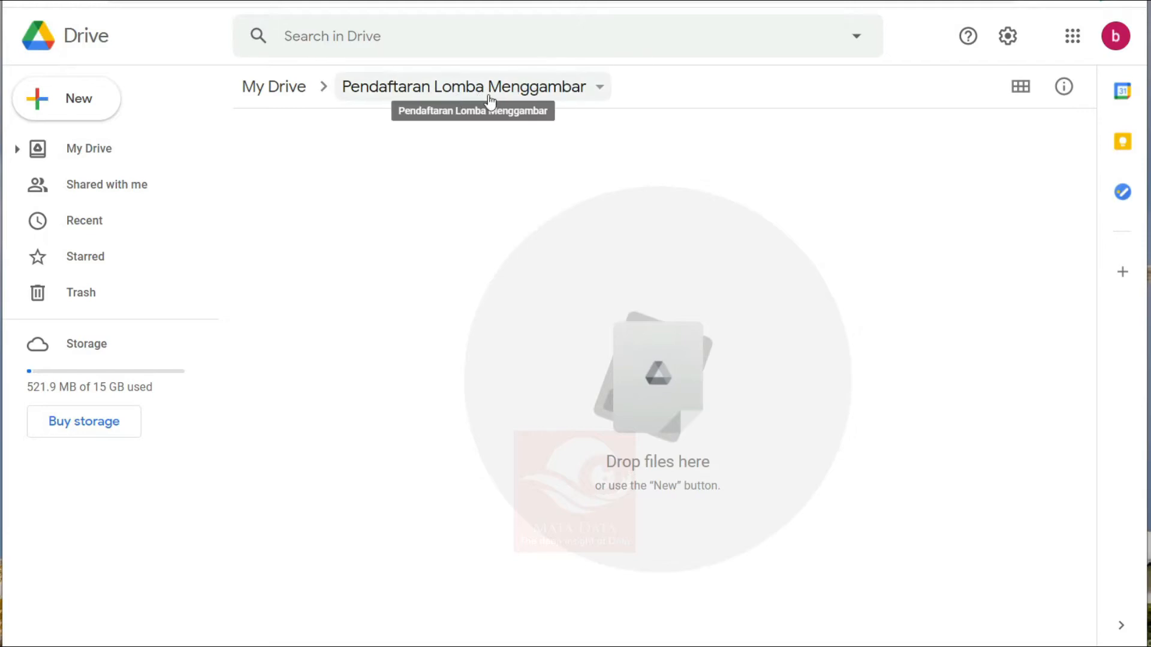
pyautogui.rightClick(369, 290)
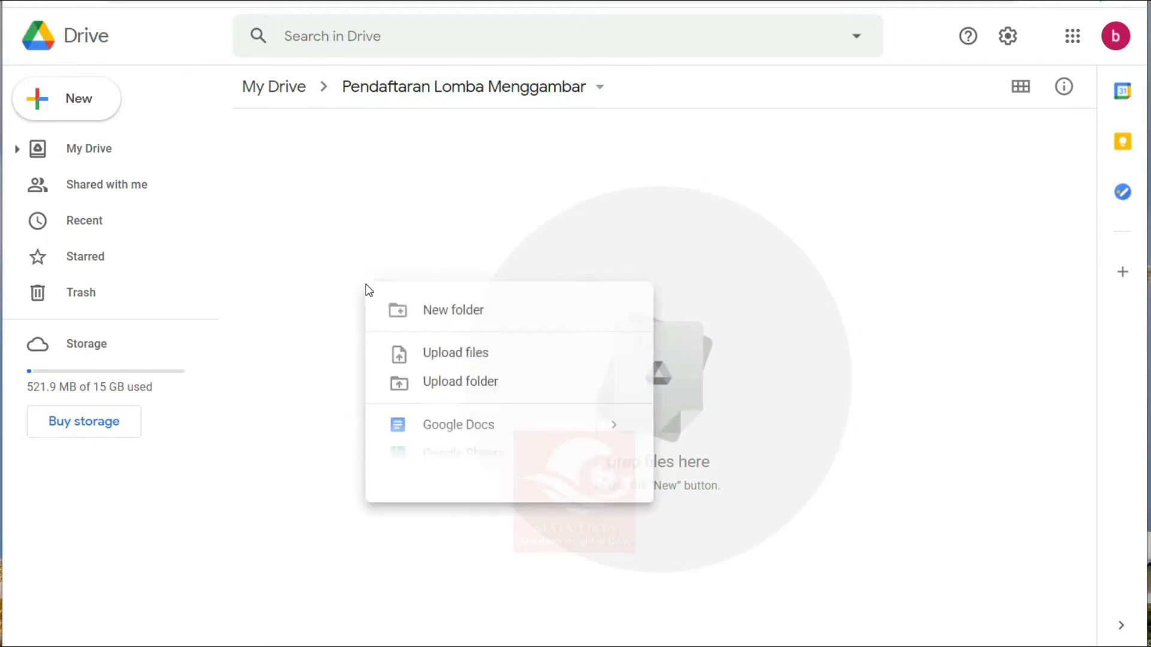
pyautogui.click(339, 206)
pyautogui.click(84, 87)
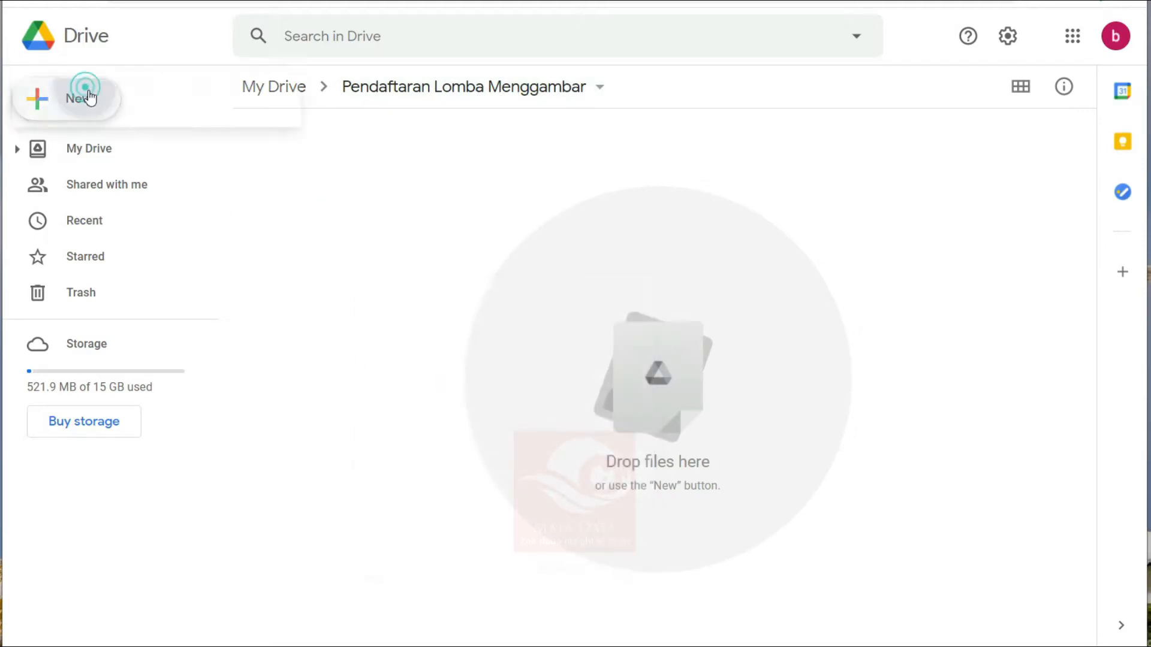
pyautogui.rightClick(406, 251)
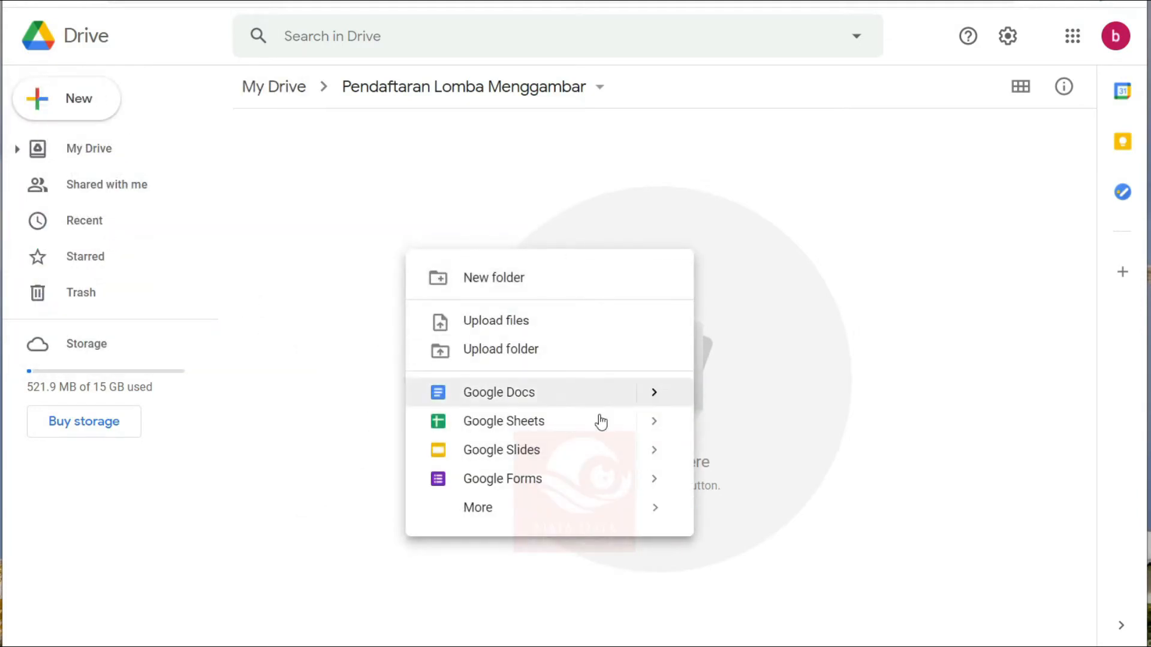
pyautogui.moveTo(654, 488)
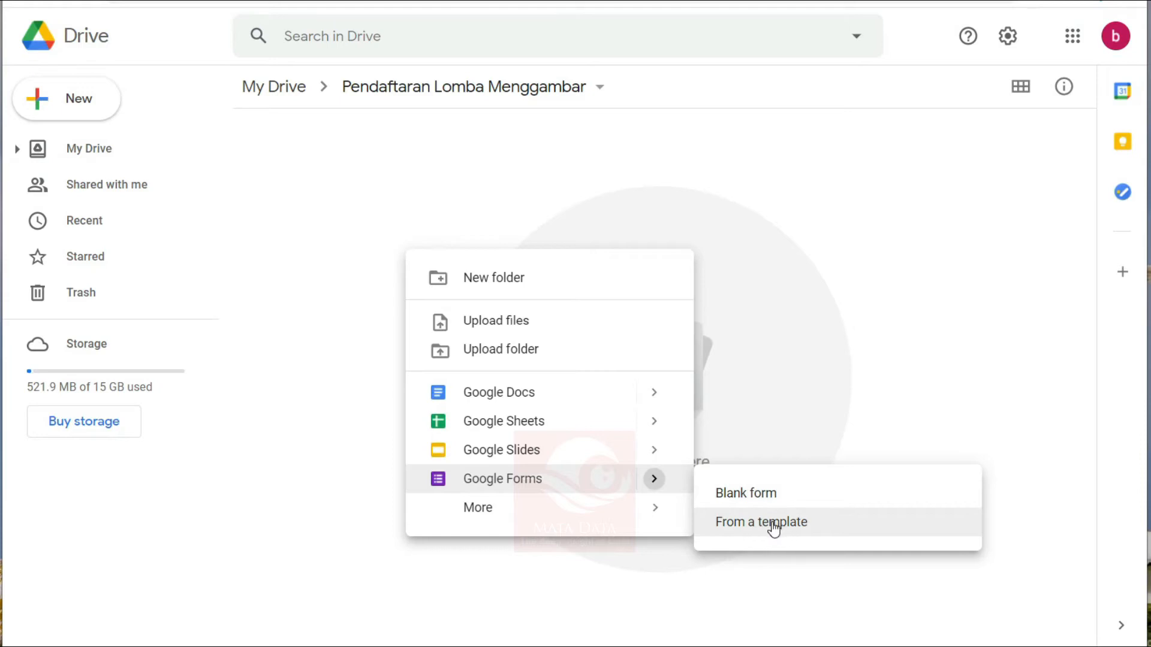
pyautogui.click(733, 499)
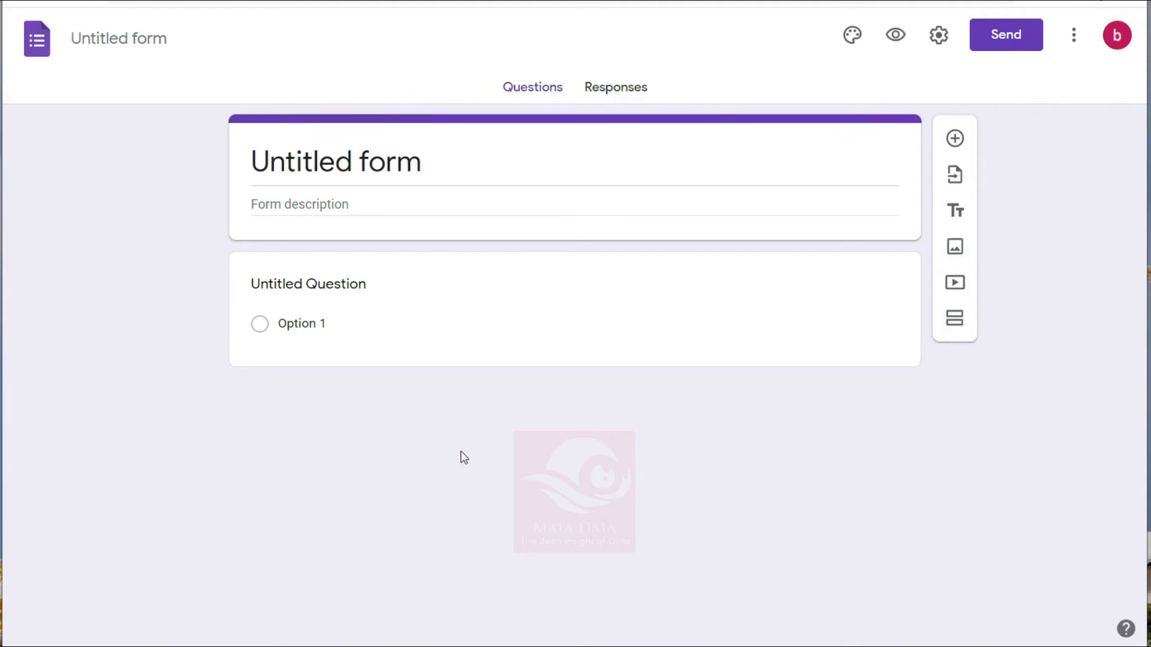
# Step: Dismiss the tip about reusing questions and name the form "Form Pendaftaran Menggambar"
pyautogui.click(128, 39)
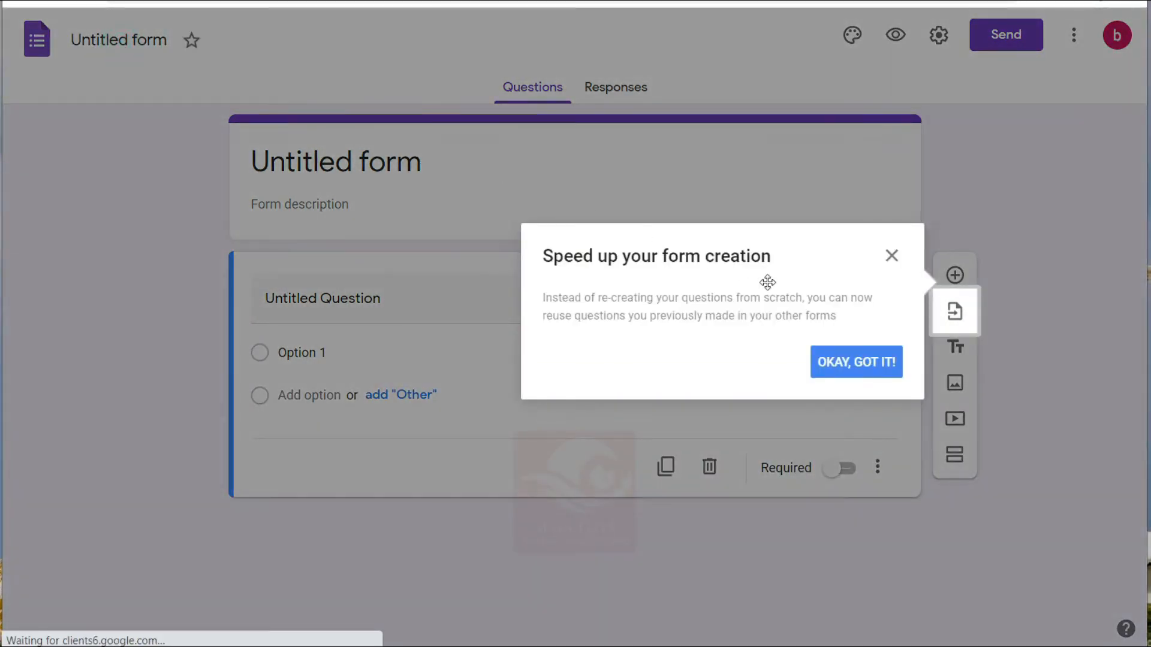
pyautogui.click(875, 372)
pyautogui.click(146, 39)
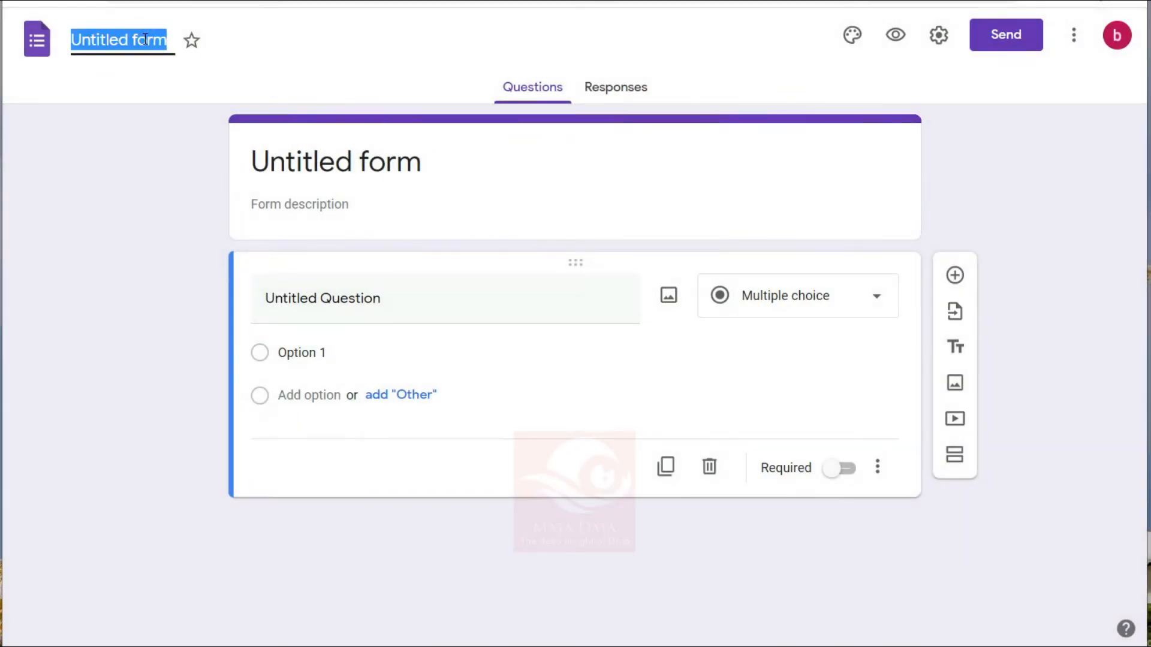
pyautogui.write('F')
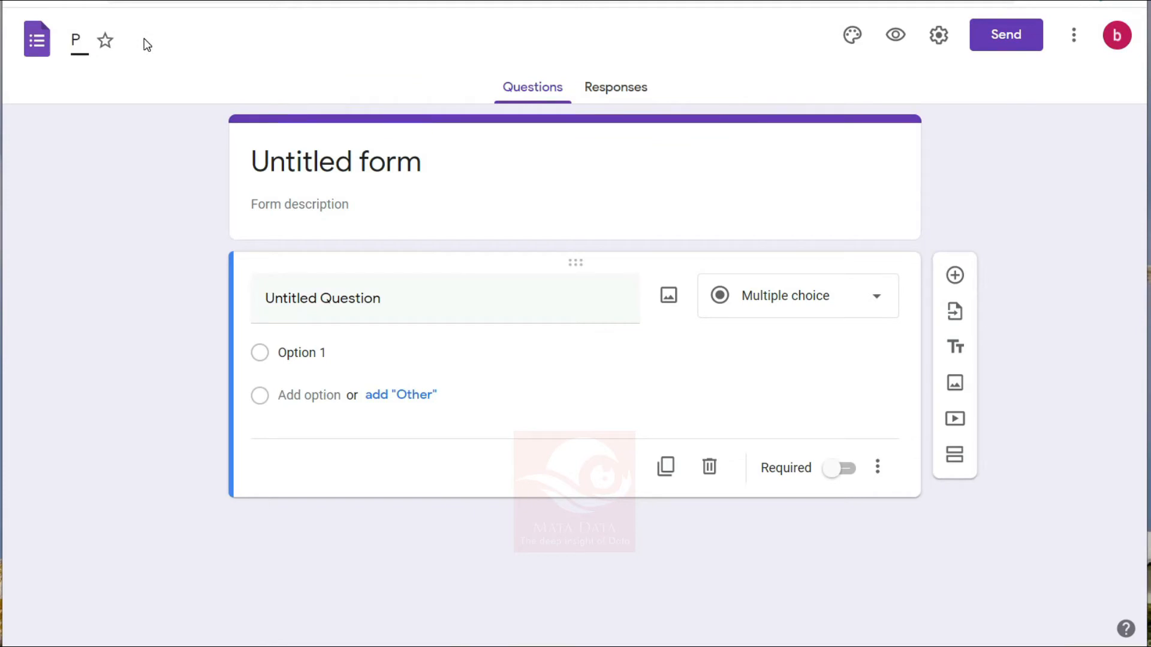
pyautogui.write('orm Pendafta')
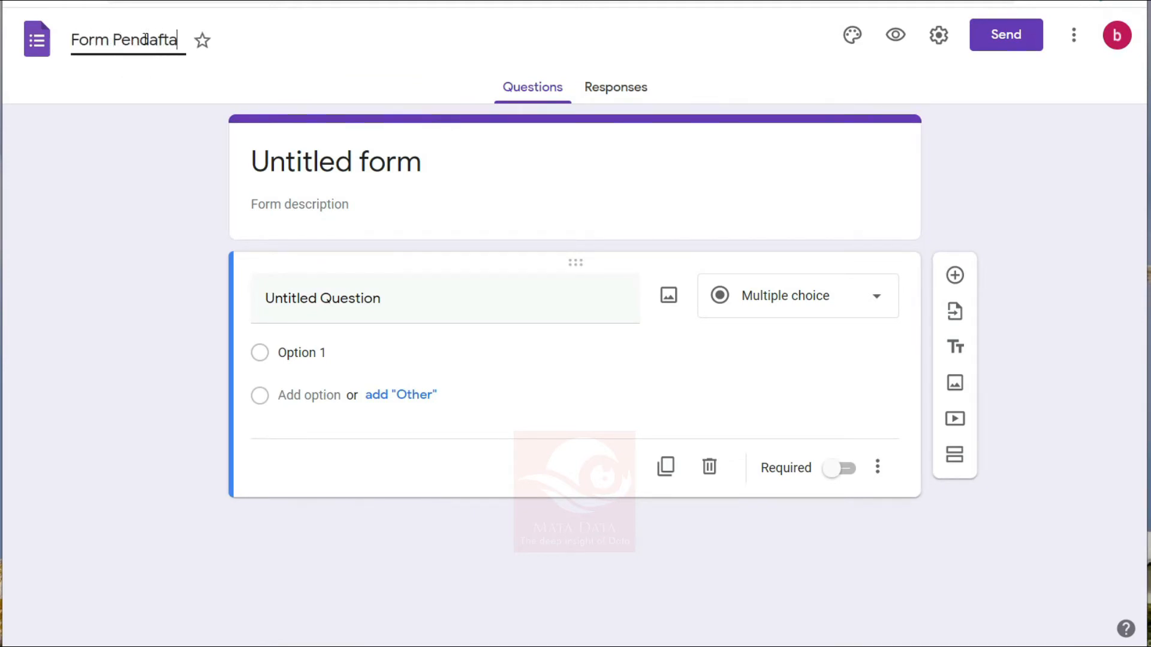
pyautogui.write('ran Men')
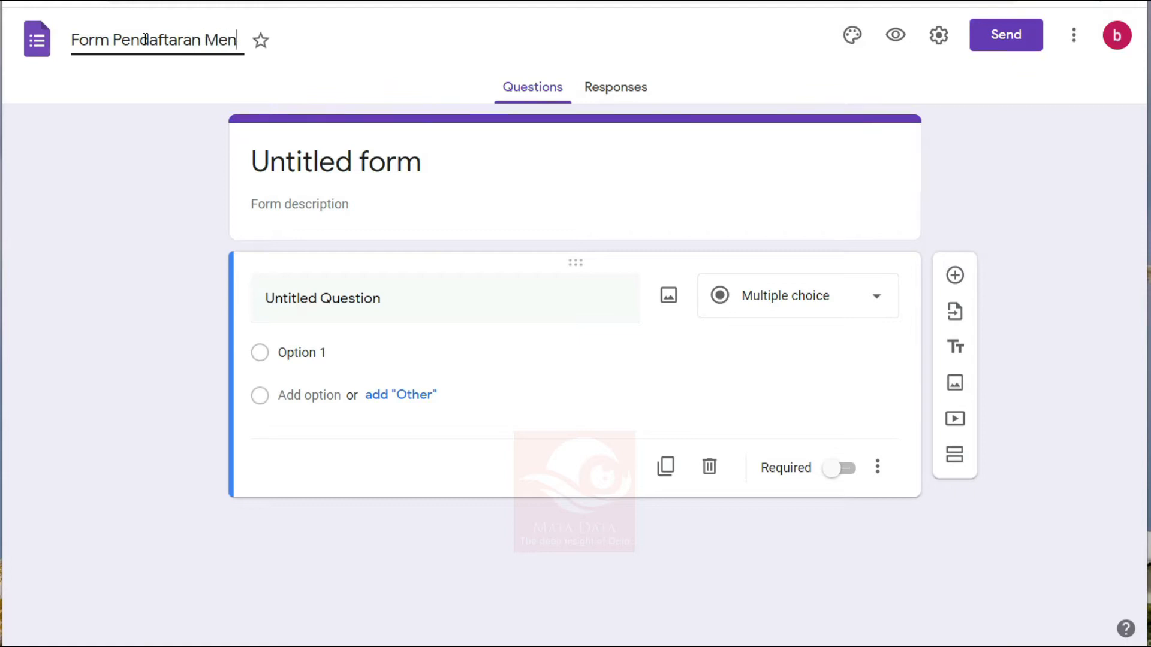
pyautogui.write('ggambar')
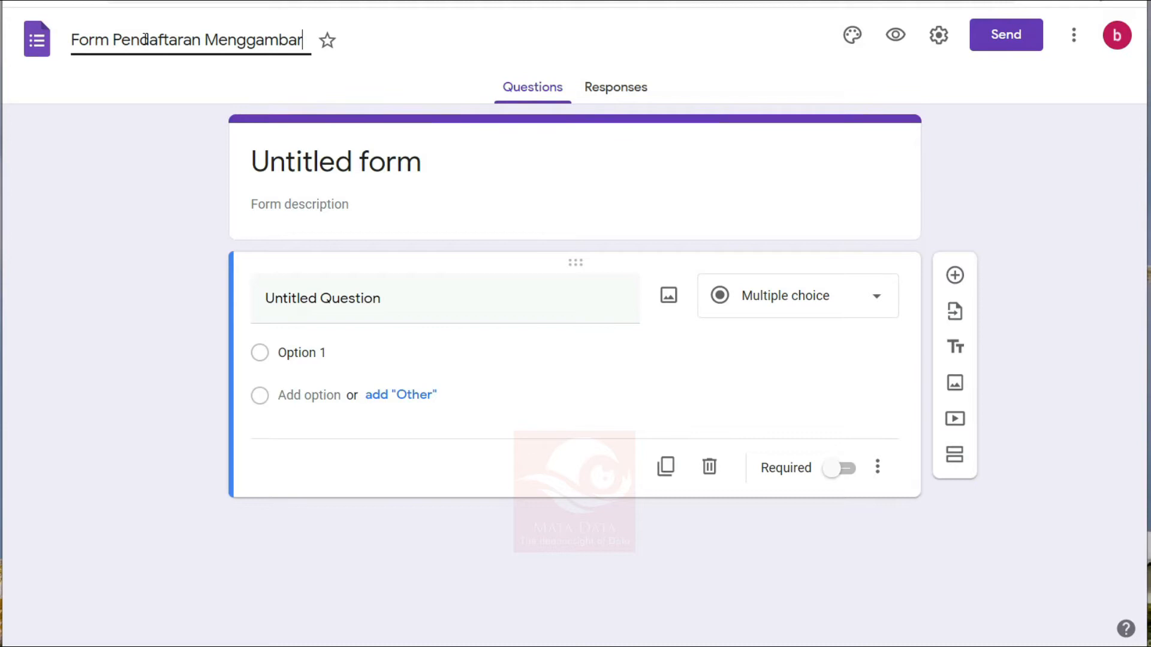
pyautogui.click(89, 289)
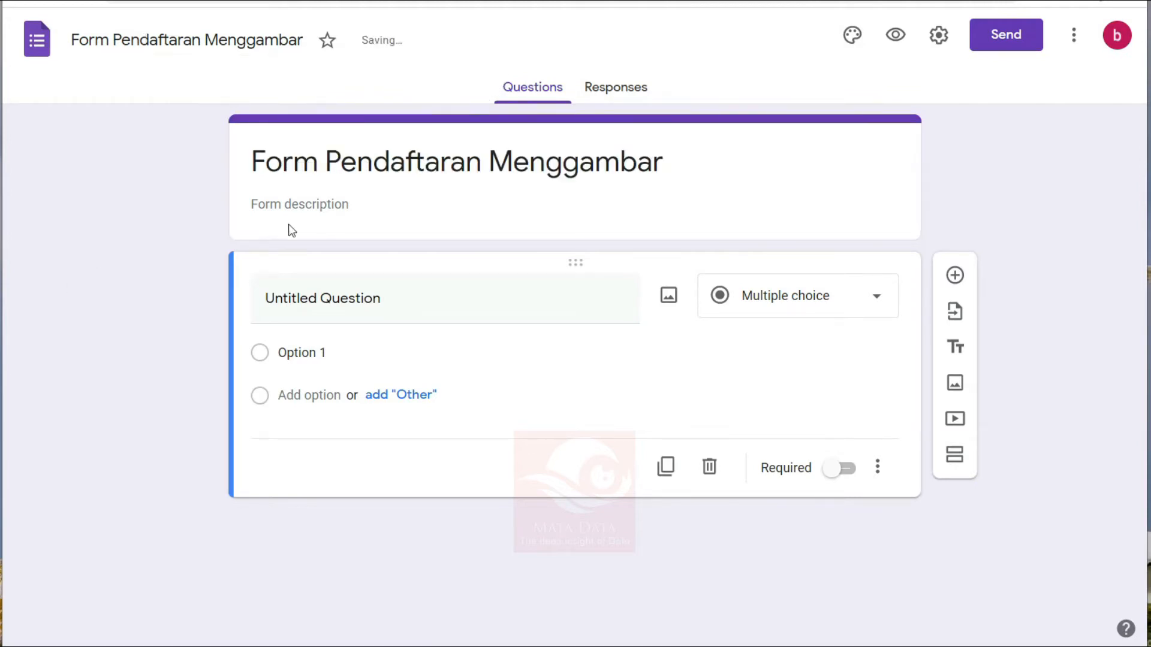
# Step: Enter "Formulir pendaftaran Menggambar" as the first line of the form description
pyautogui.click(288, 207)
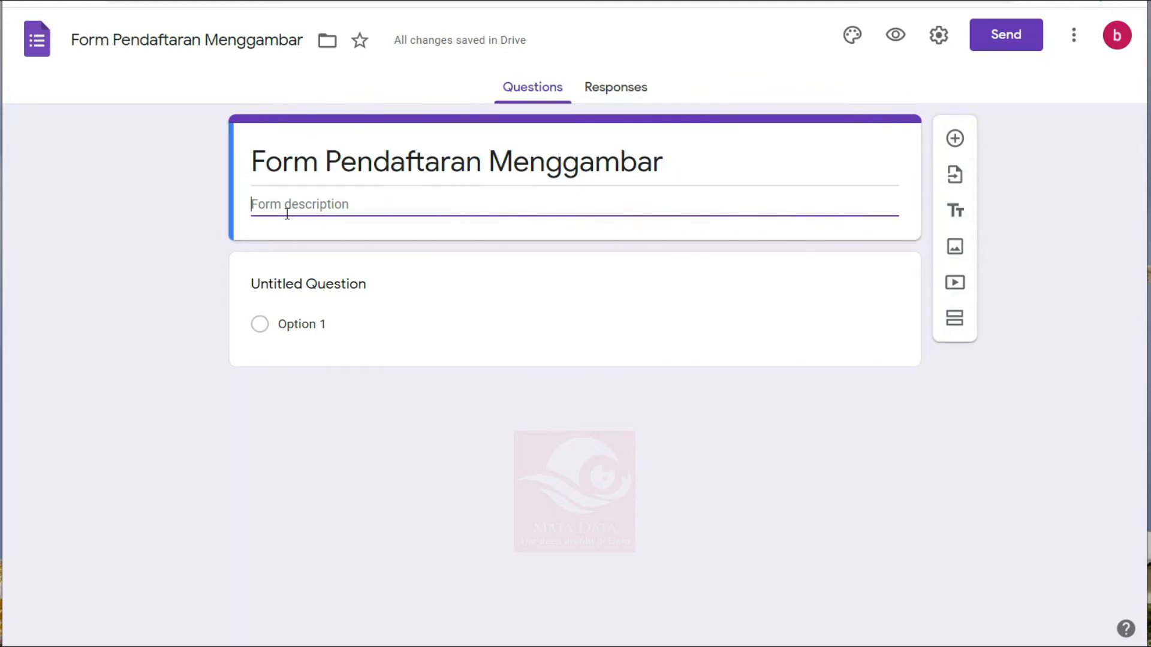
pyautogui.write('Form')
pyautogui.write('ulir pen')
pyautogui.write('da')
pyautogui.write('ftar')
pyautogui.press('BackSpace')
pyautogui.write('aran ')
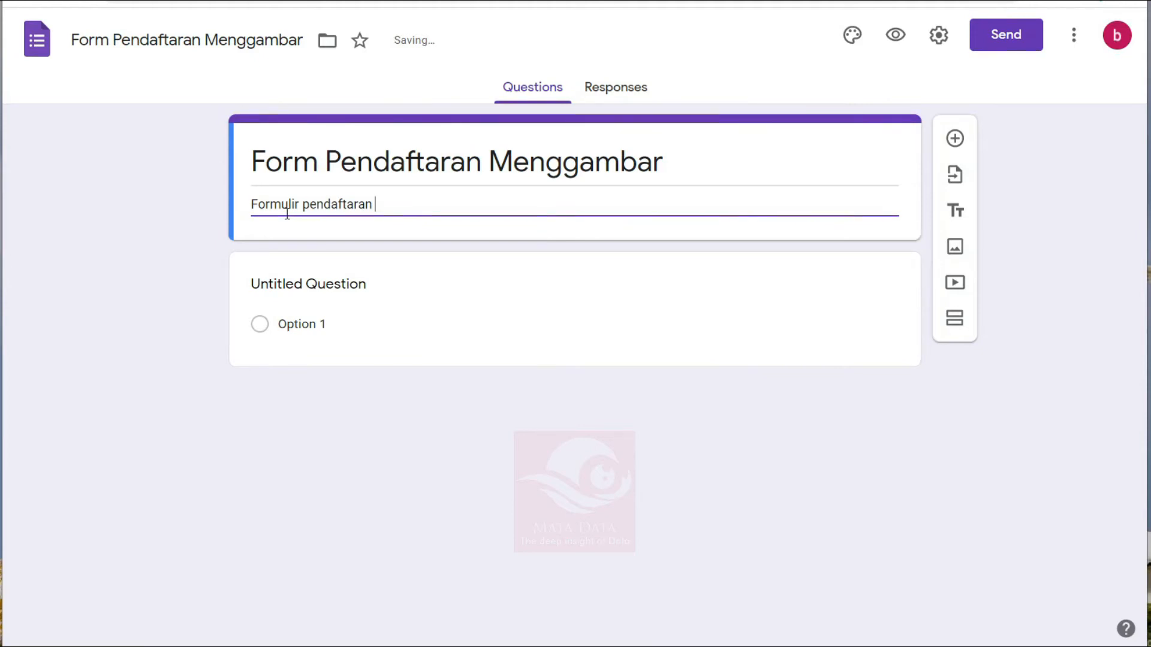
pyautogui.write('Meng')
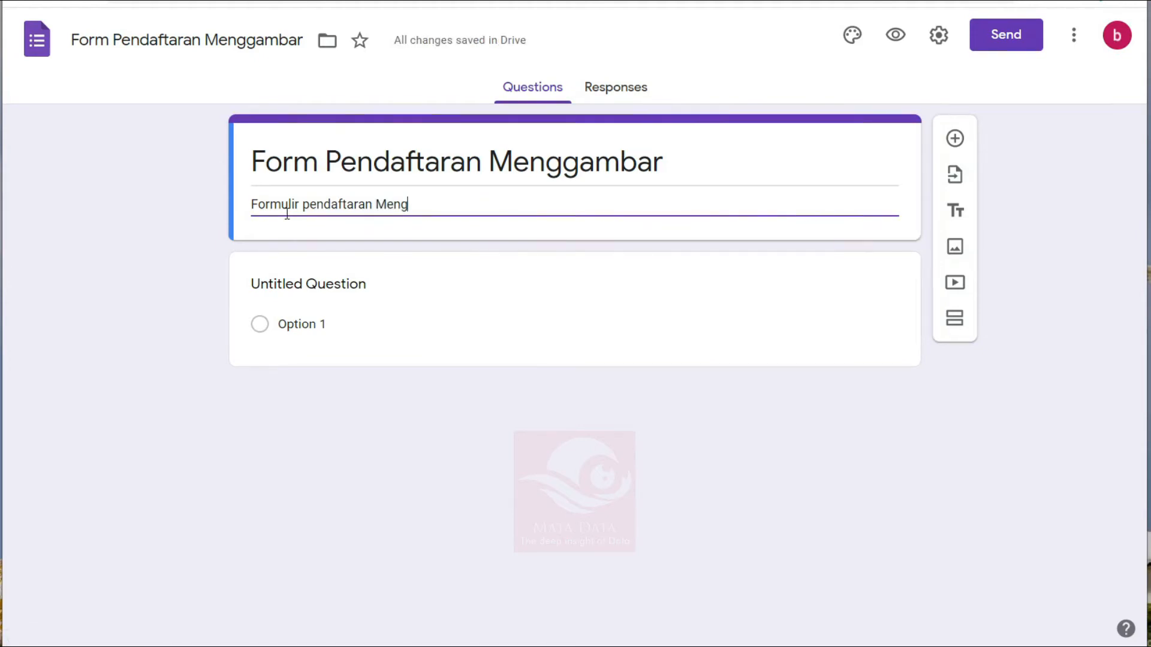
pyautogui.write('gambar')
# Step: Add a second line to the form description reading "Usia =TK-PAUD"
pyautogui.press('Return')
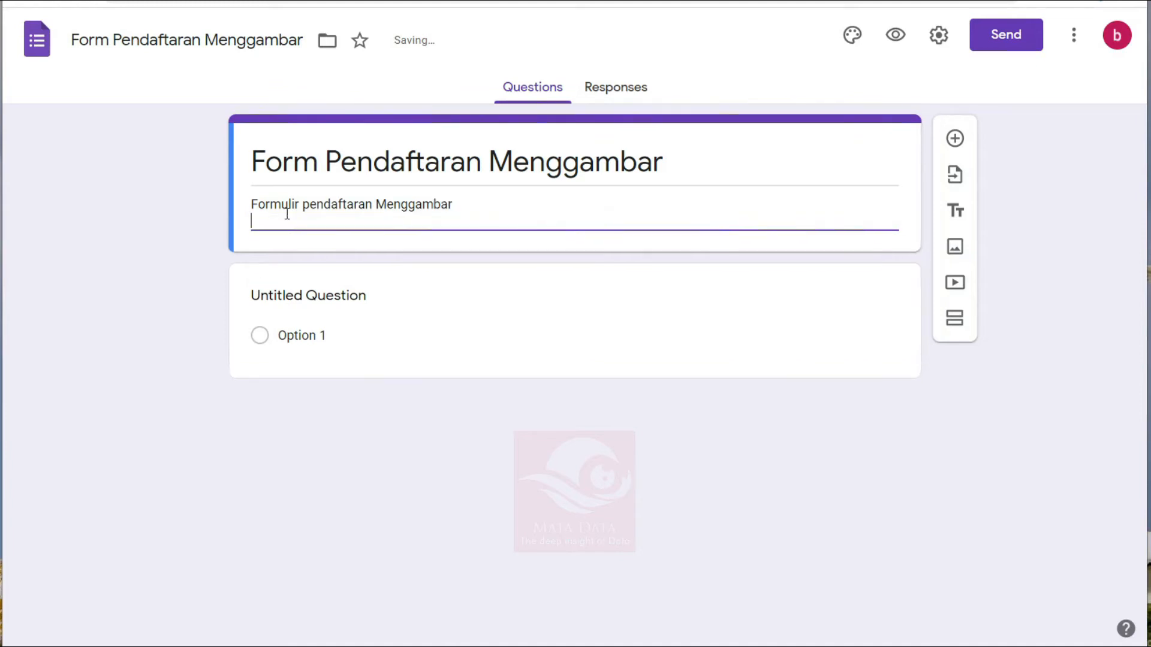
pyautogui.write('Usia :')
pyautogui.press('BackSpace')
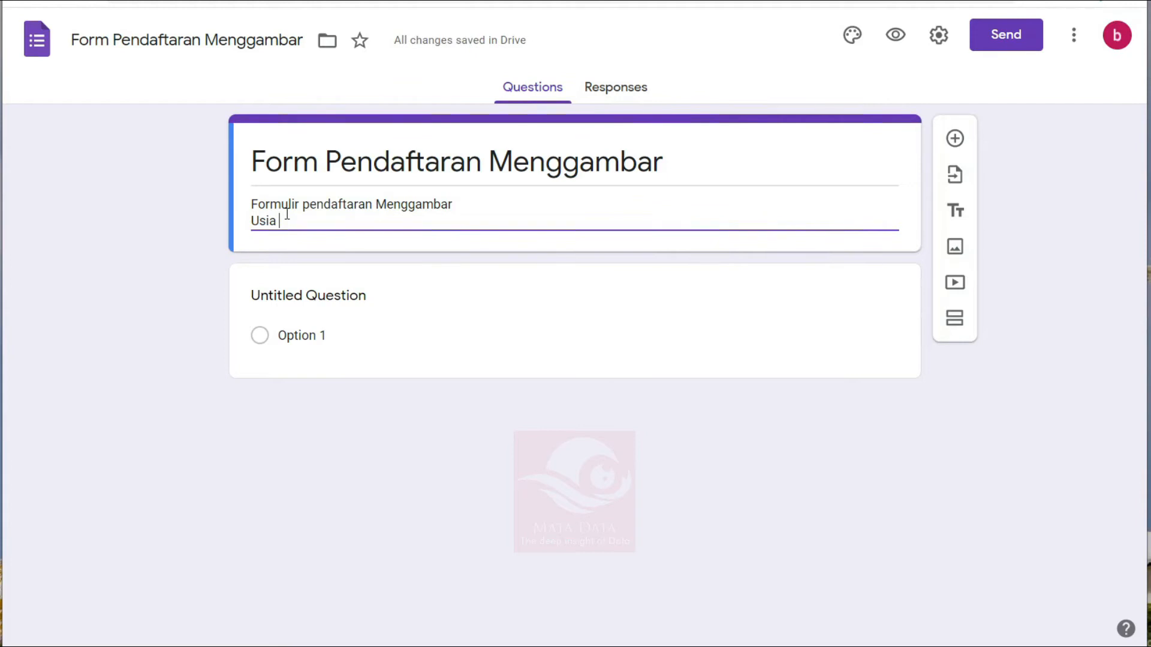
pyautogui.write('=TK-PAUD')
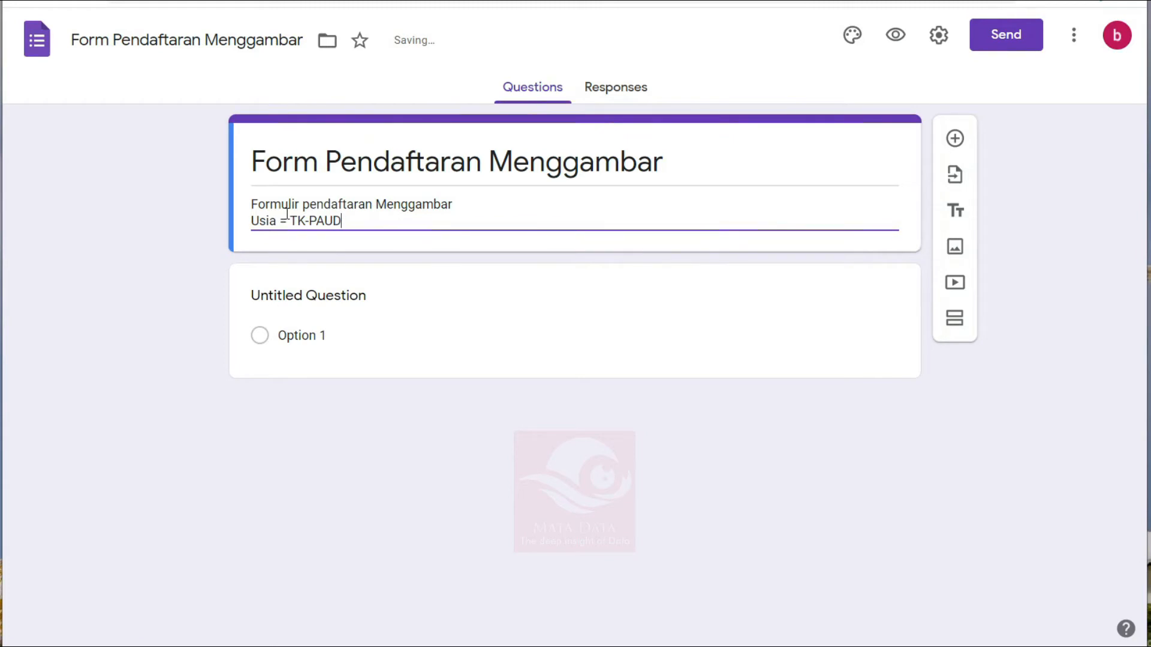
# Step: Add two more lines to the form description: "Lokasi = Jakarta" and "Waktu = 1 Juni - 15 Juni 2021"
pyautogui.press('Return')
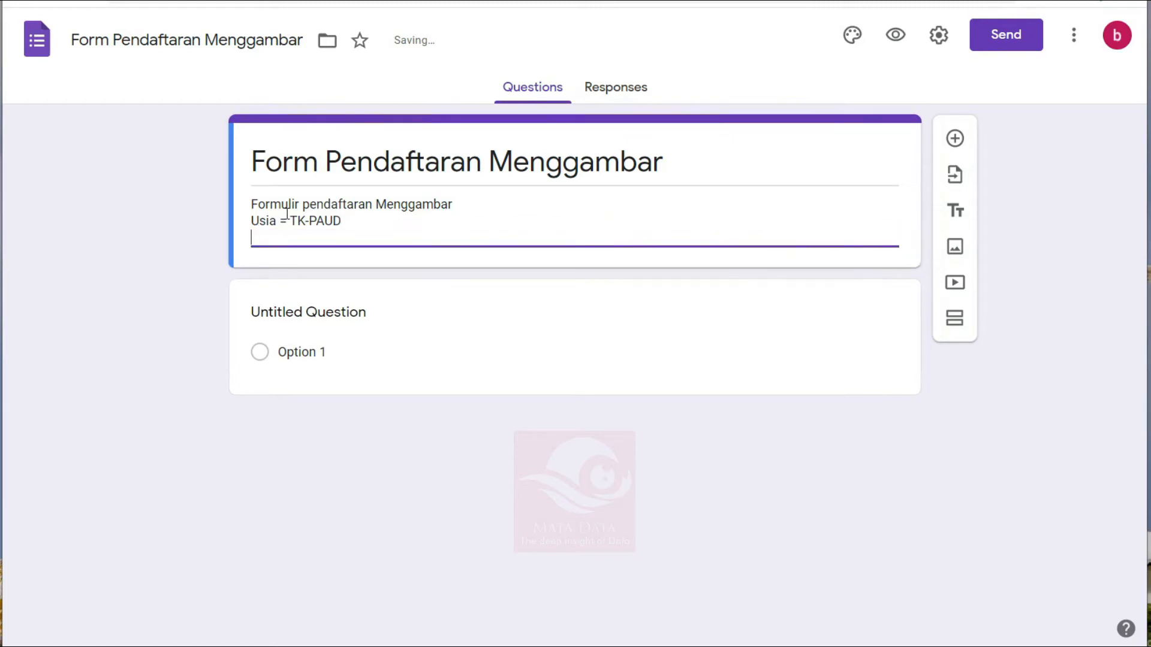
pyautogui.write('Lokasi = Jakarta')
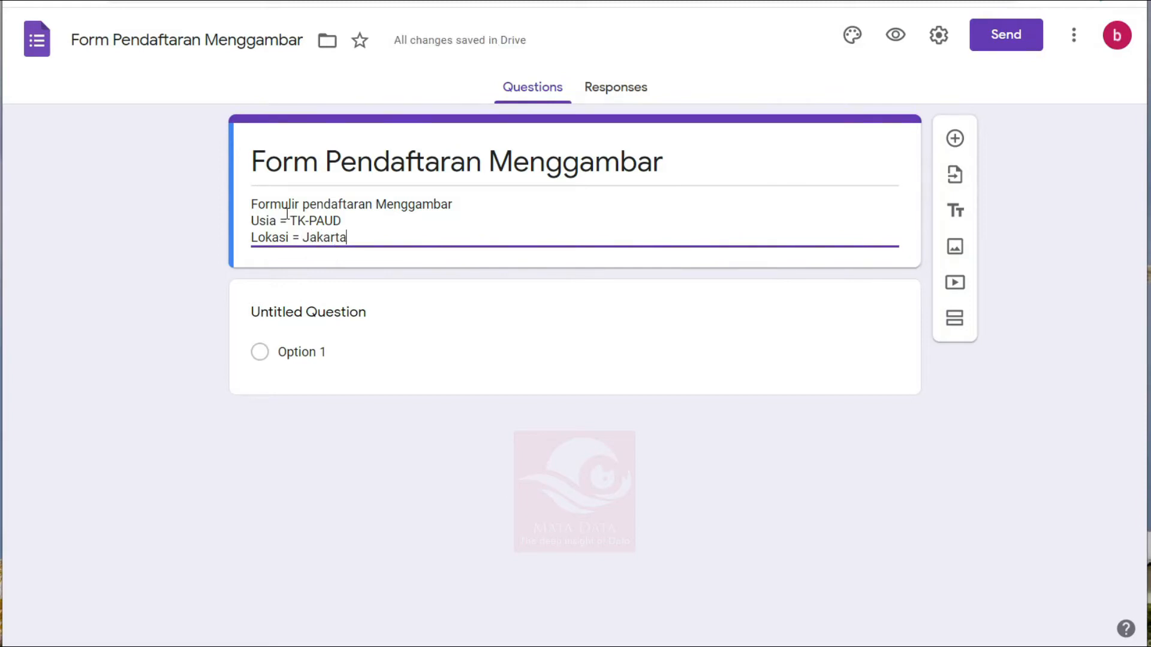
pyautogui.press('Return')
pyautogui.write('Waktu =')
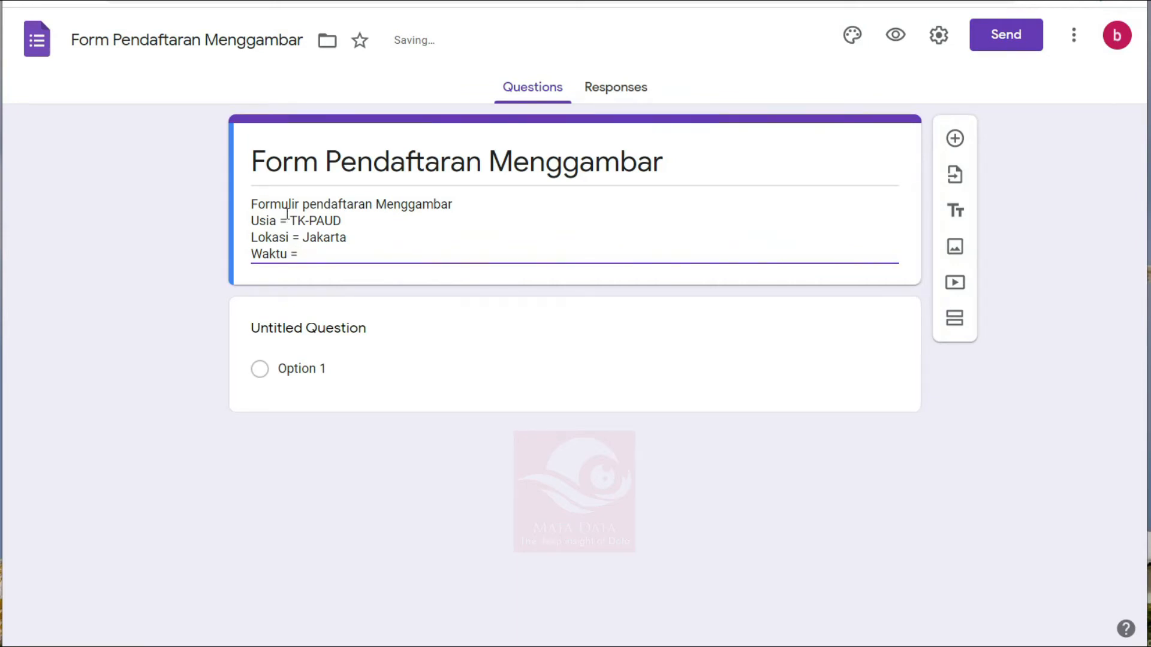
pyautogui.write('1 Juni -')
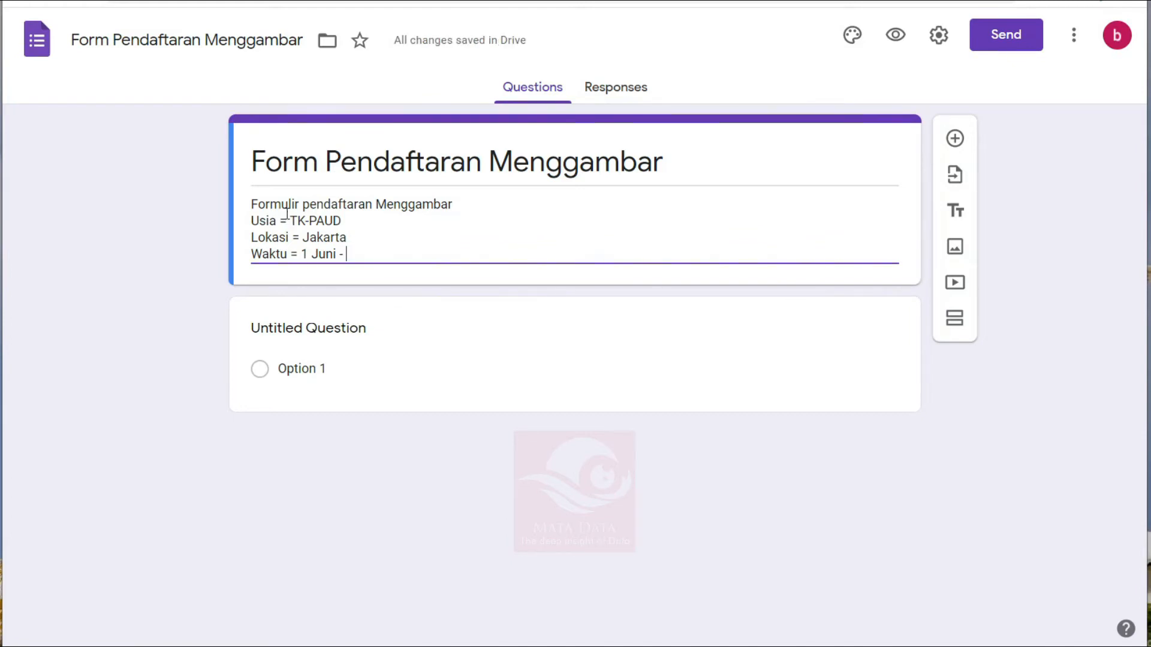
pyautogui.write('15 Juni 2021')
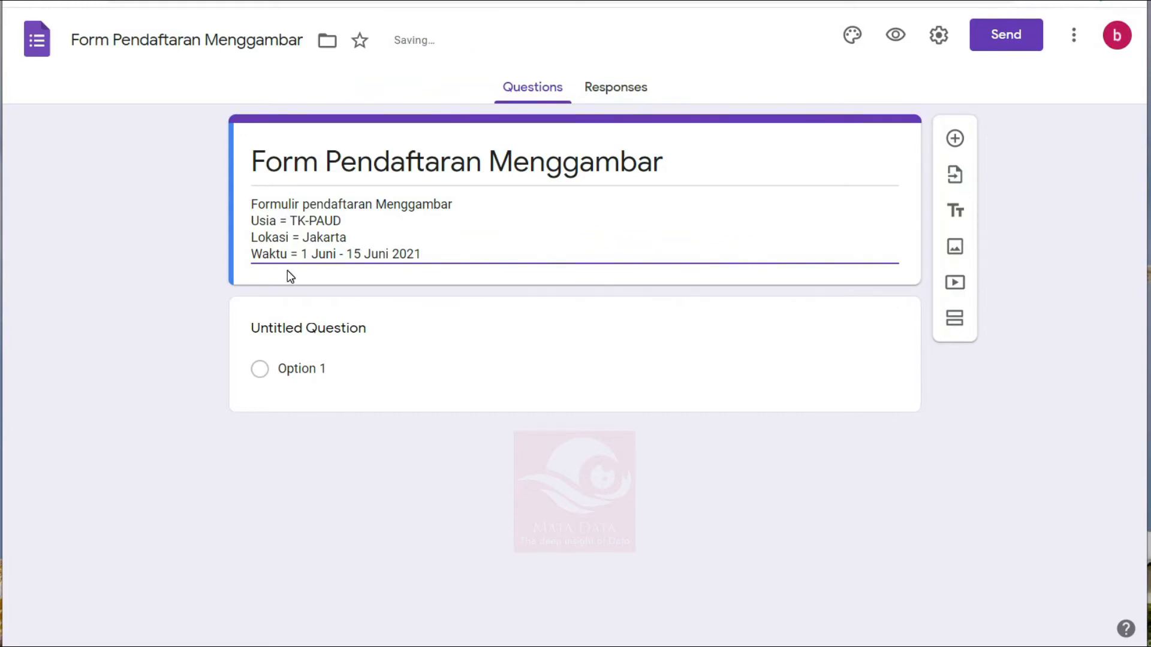
# Step: Extend the "Waktu" label in the form description to read "Waktu Pendaftaran"
pyautogui.write(' Penda')
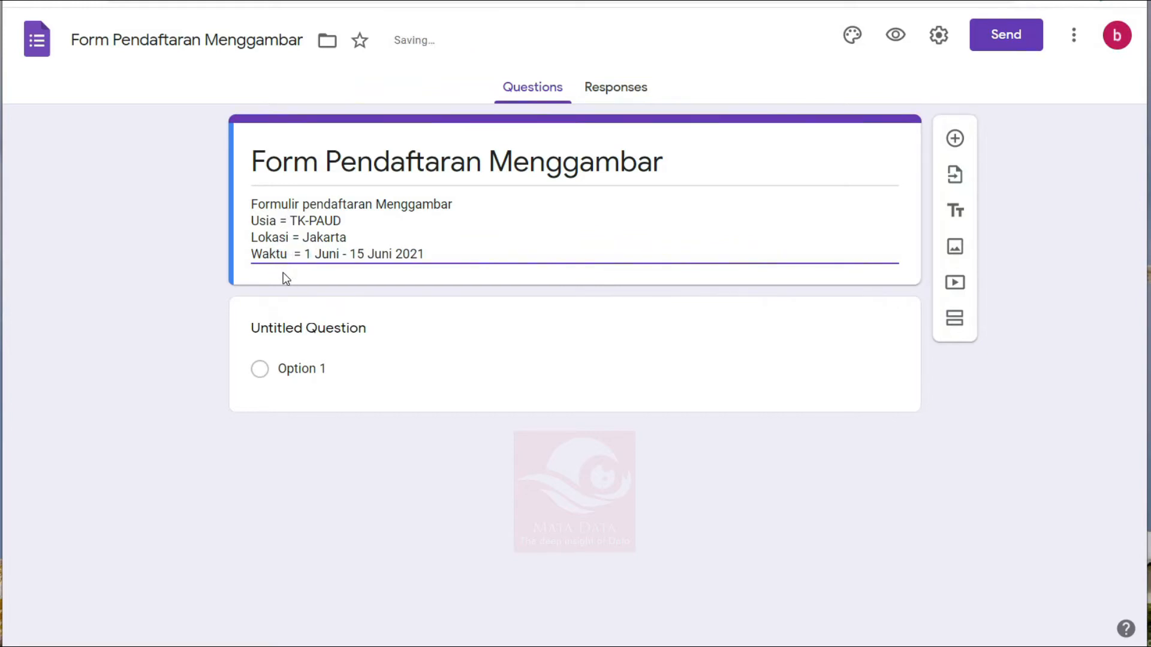
pyautogui.write('ftaran')
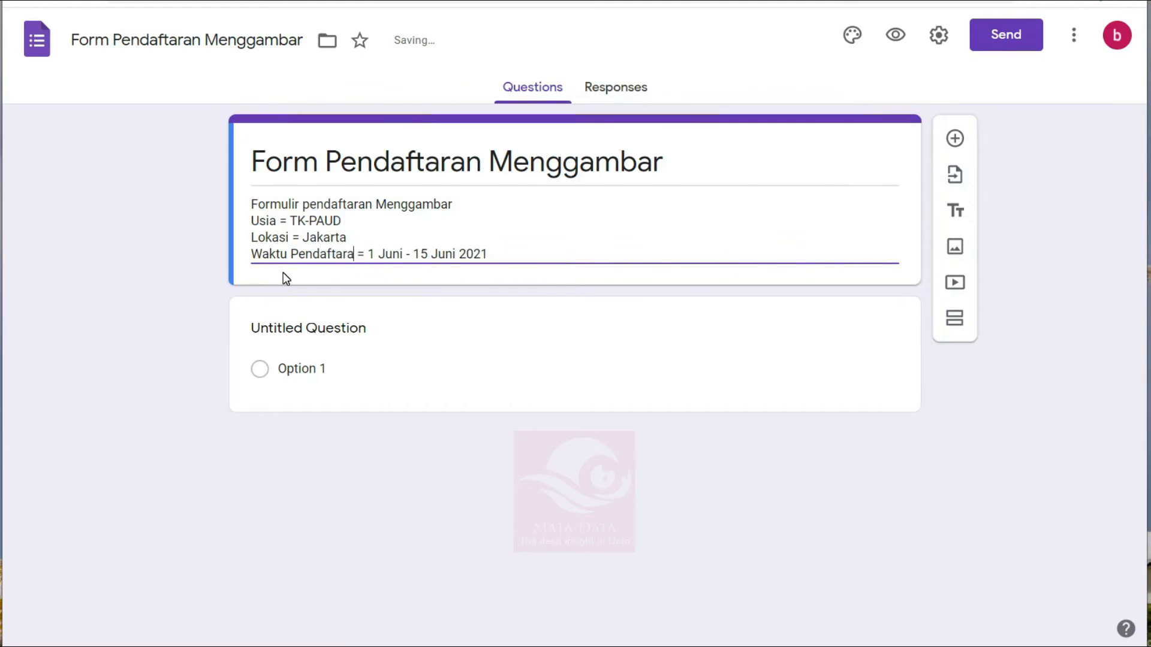
pyautogui.click(167, 372)
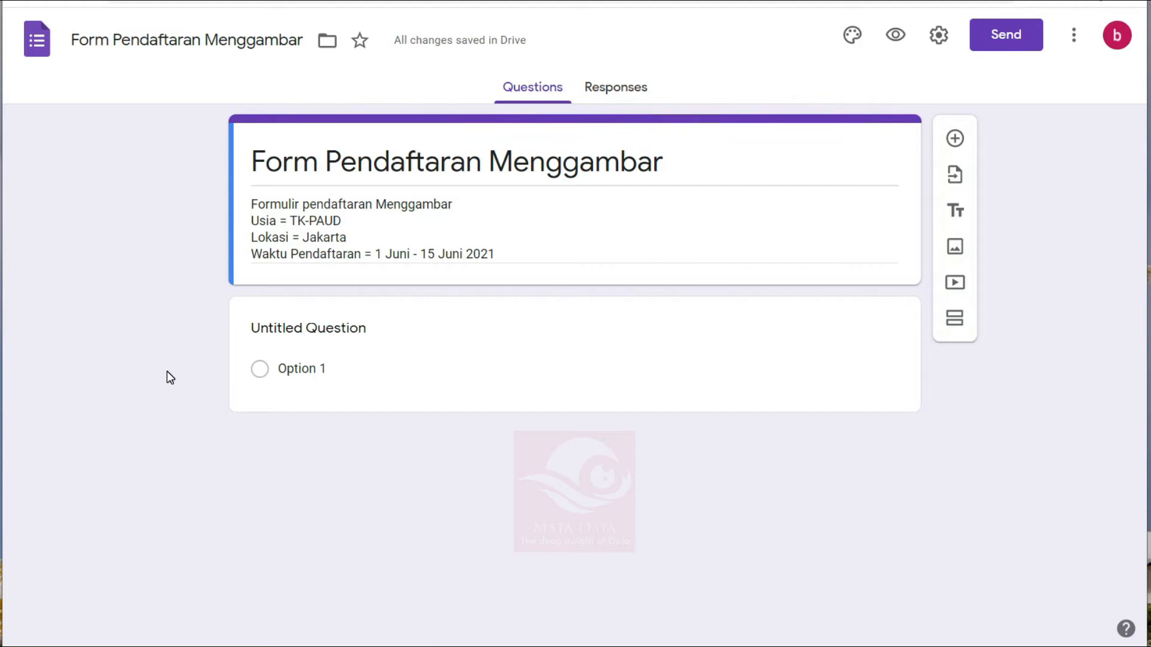
# Step: Title the first question of the form "Nama Lengkap"
pyautogui.click(287, 328)
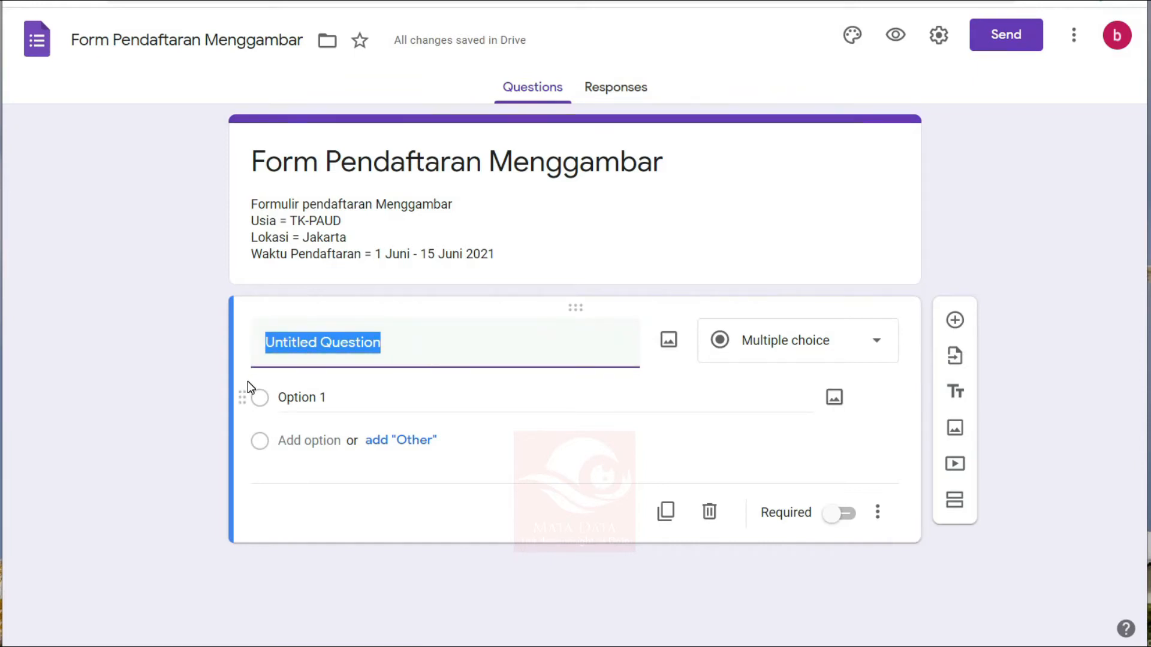
pyautogui.write('Nama ')
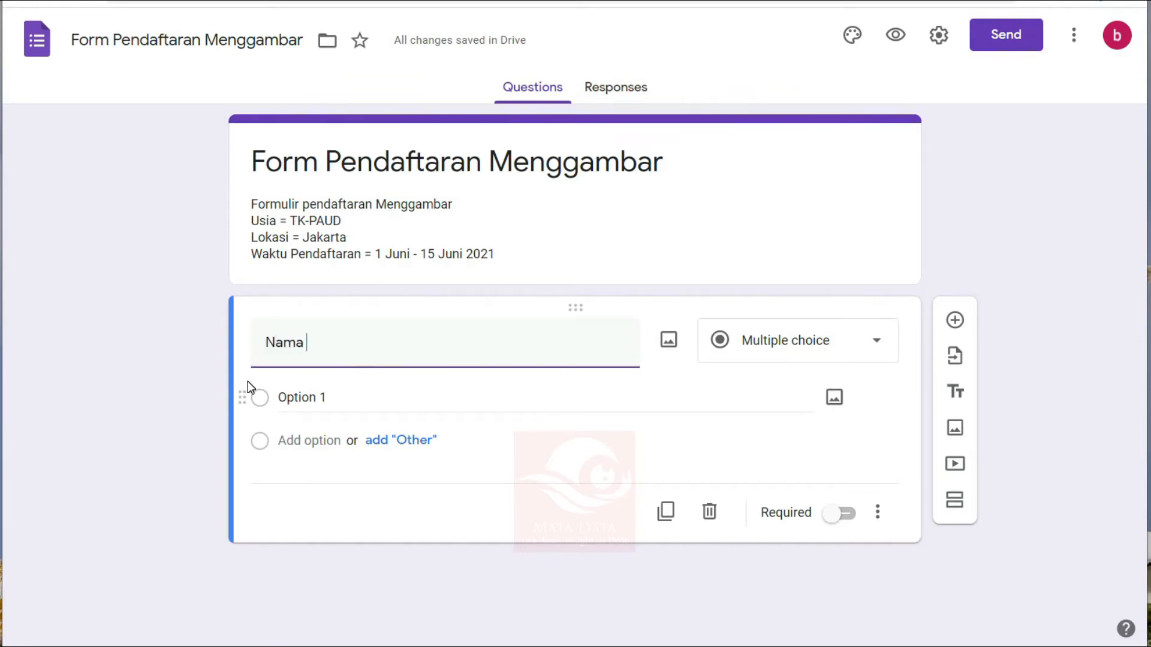
pyautogui.write('Lengkap')
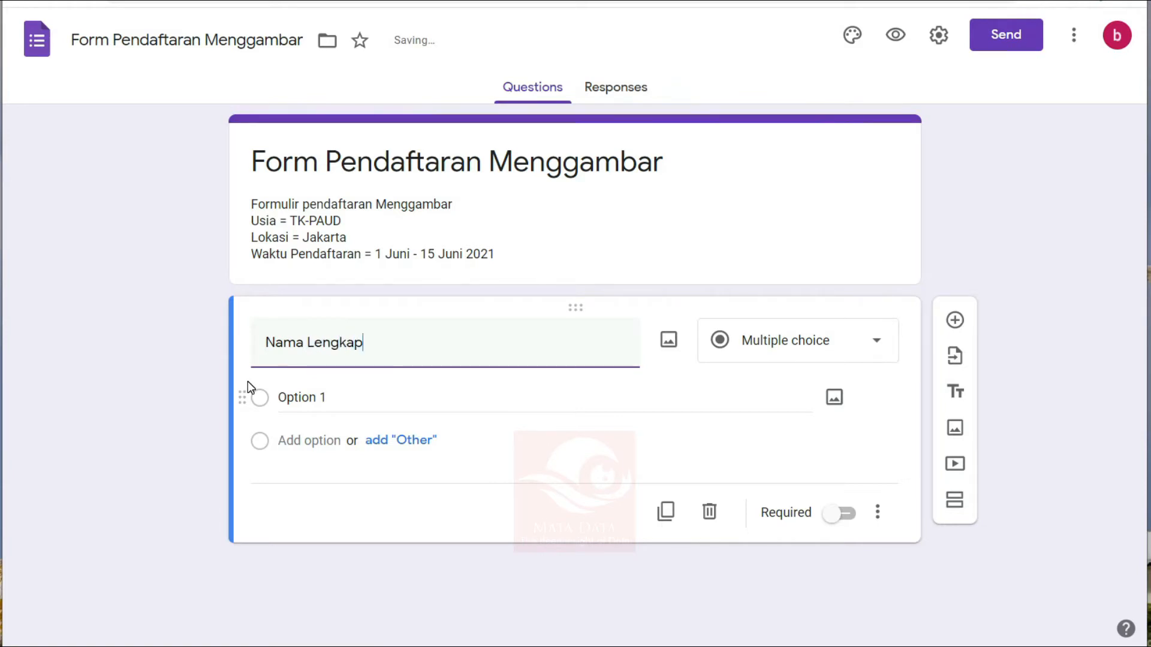
pyautogui.click(130, 406)
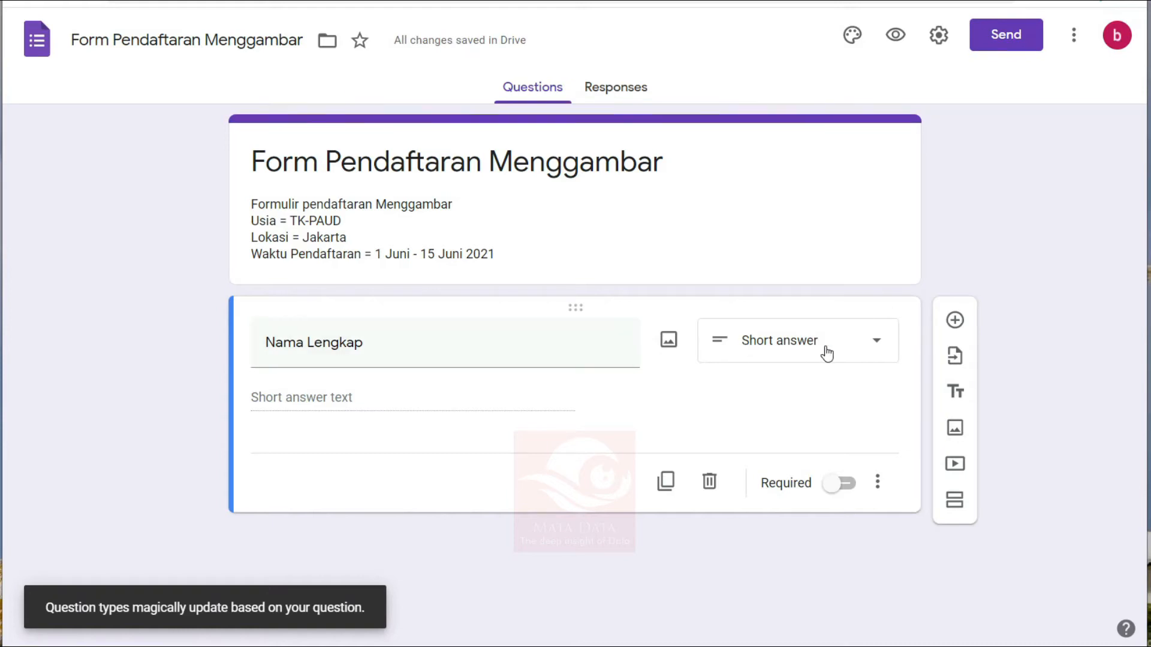
# Step: Review the available answer types and try Paragraph for the Nama Lengkap question
pyautogui.click(764, 353)
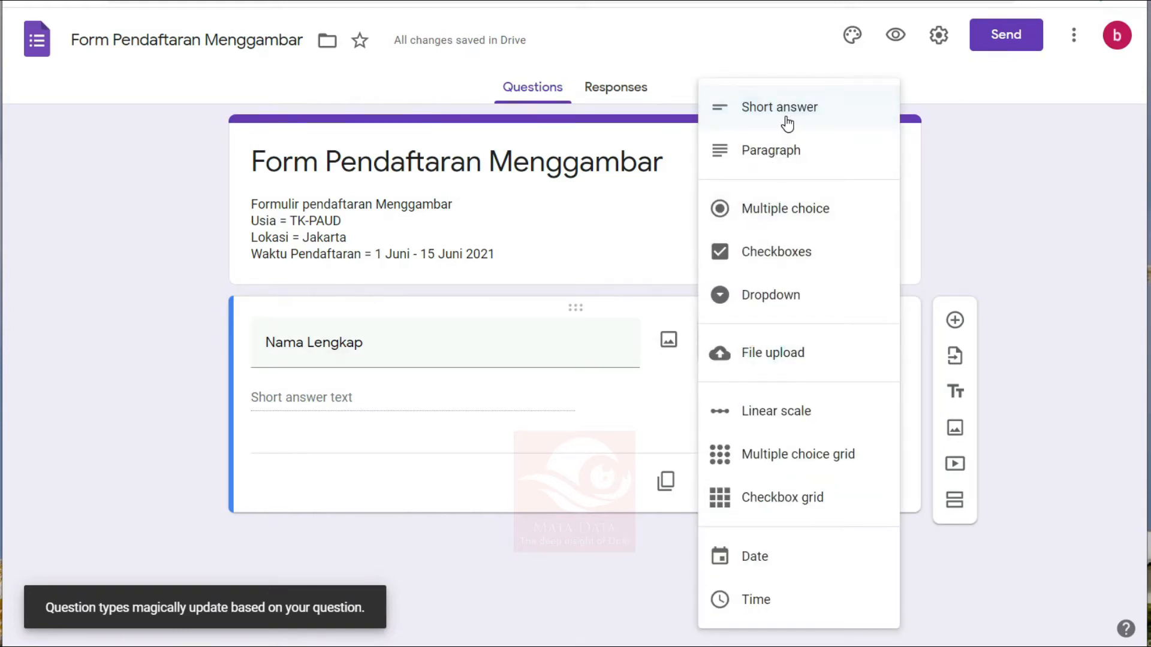
pyautogui.click(132, 406)
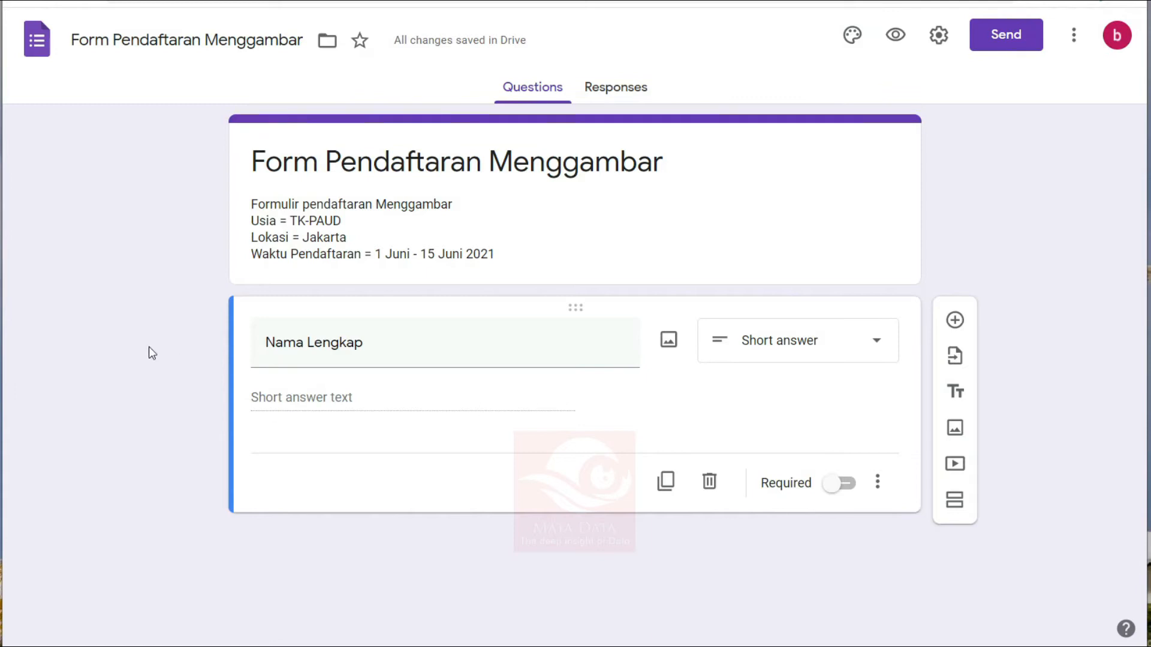
pyautogui.click(796, 352)
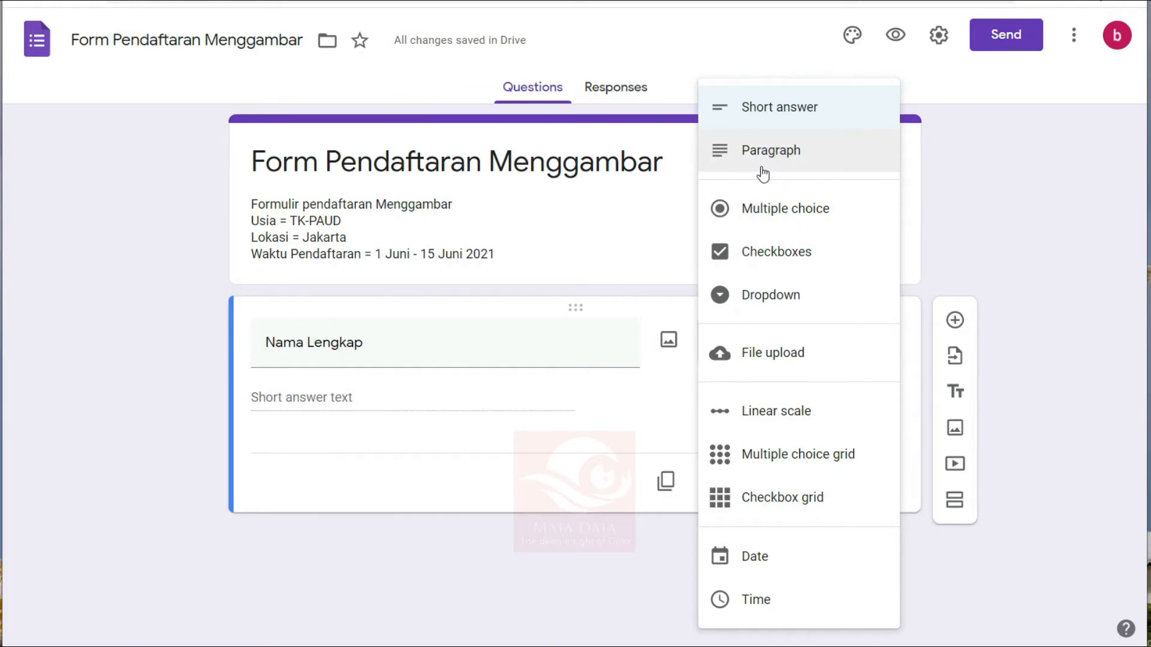
pyautogui.click(773, 150)
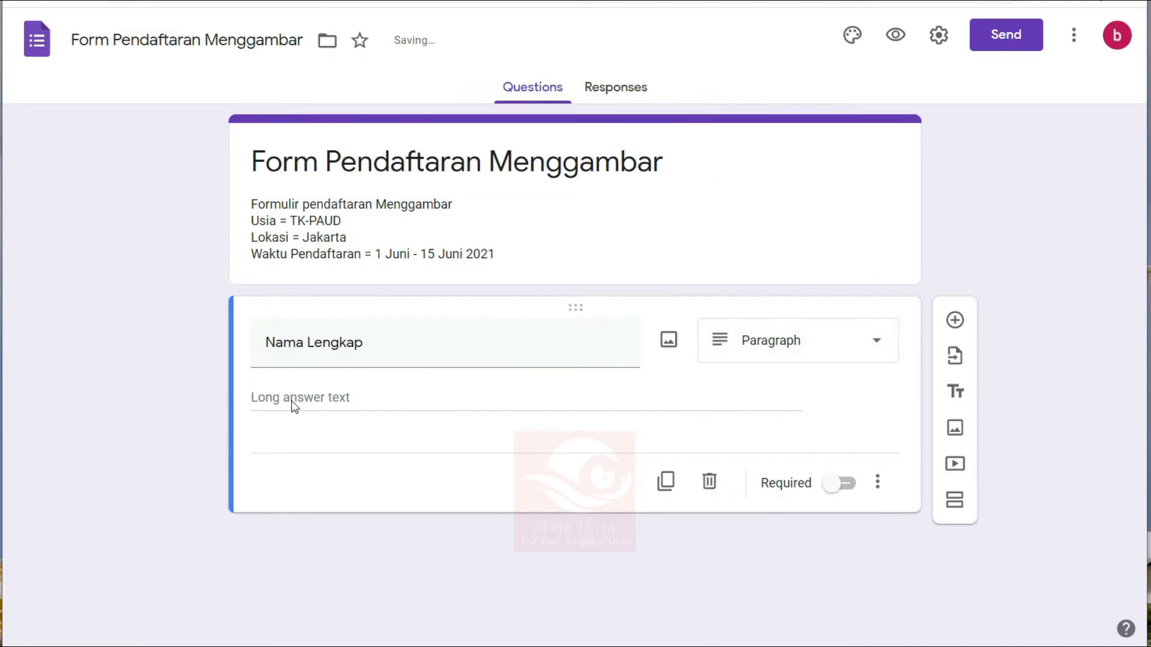
pyautogui.click(758, 349)
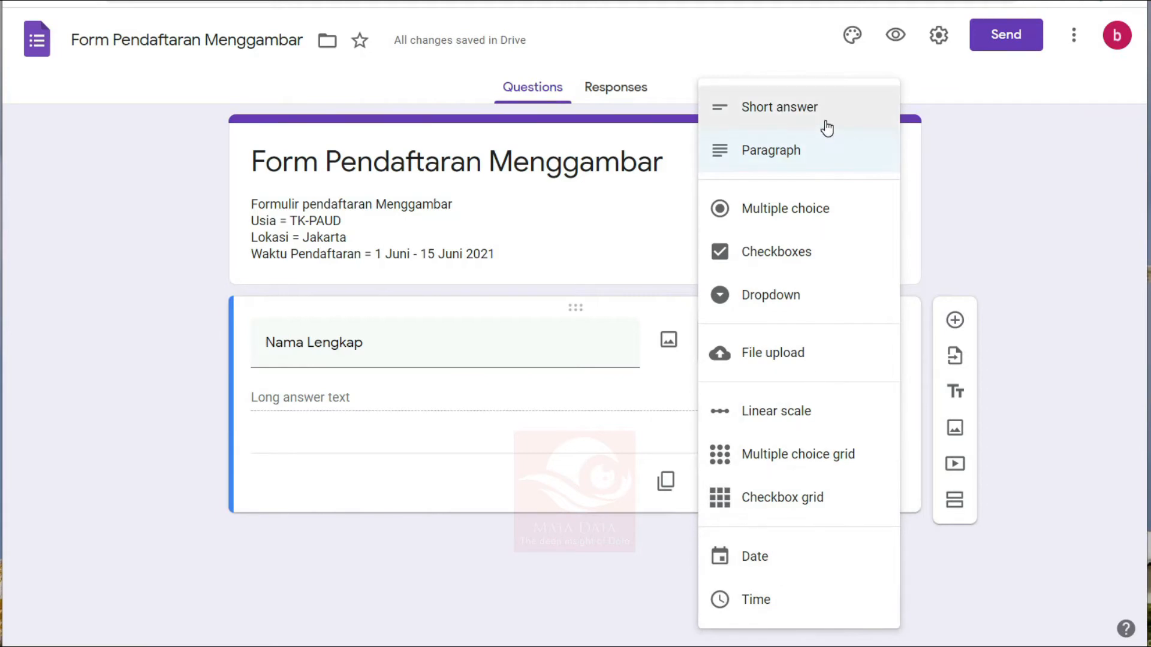
pyautogui.click(136, 407)
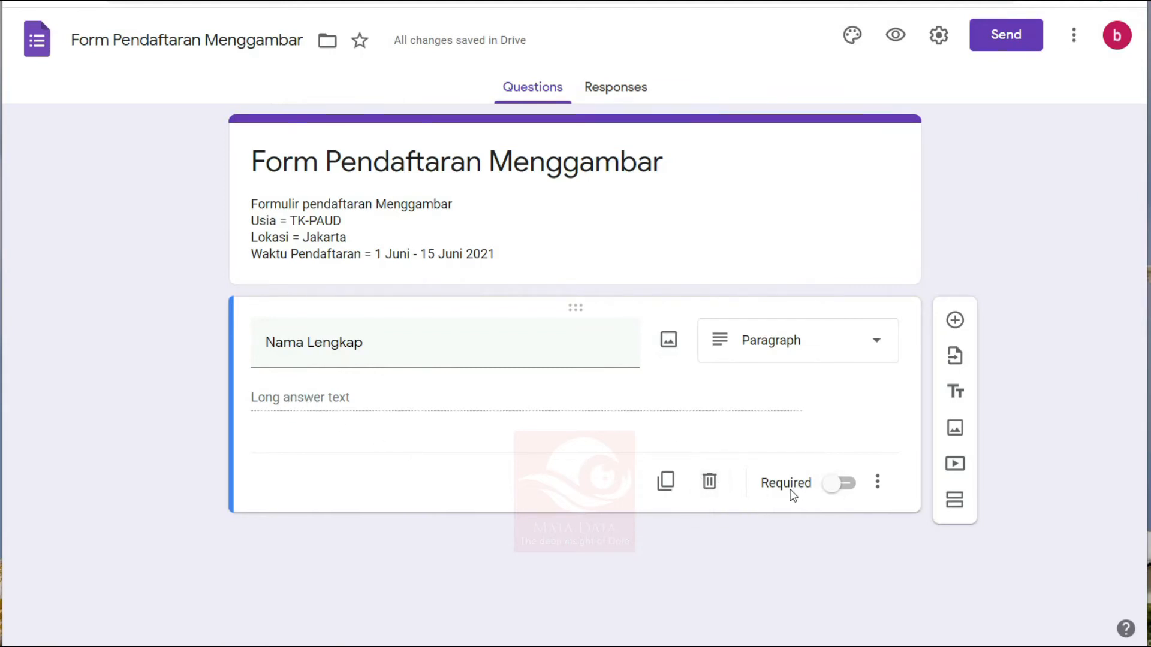
# Step: Make the Nama Lengkap question required and give it the description "Nama tanpa gelar"
pyautogui.click(842, 485)
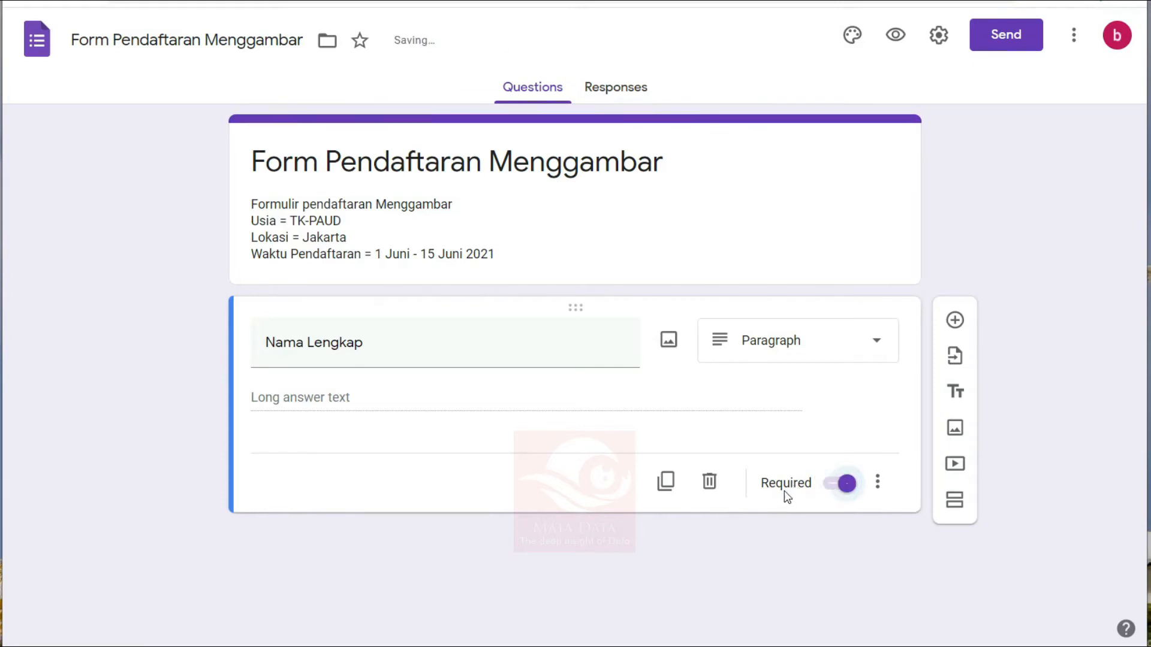
pyautogui.click(881, 482)
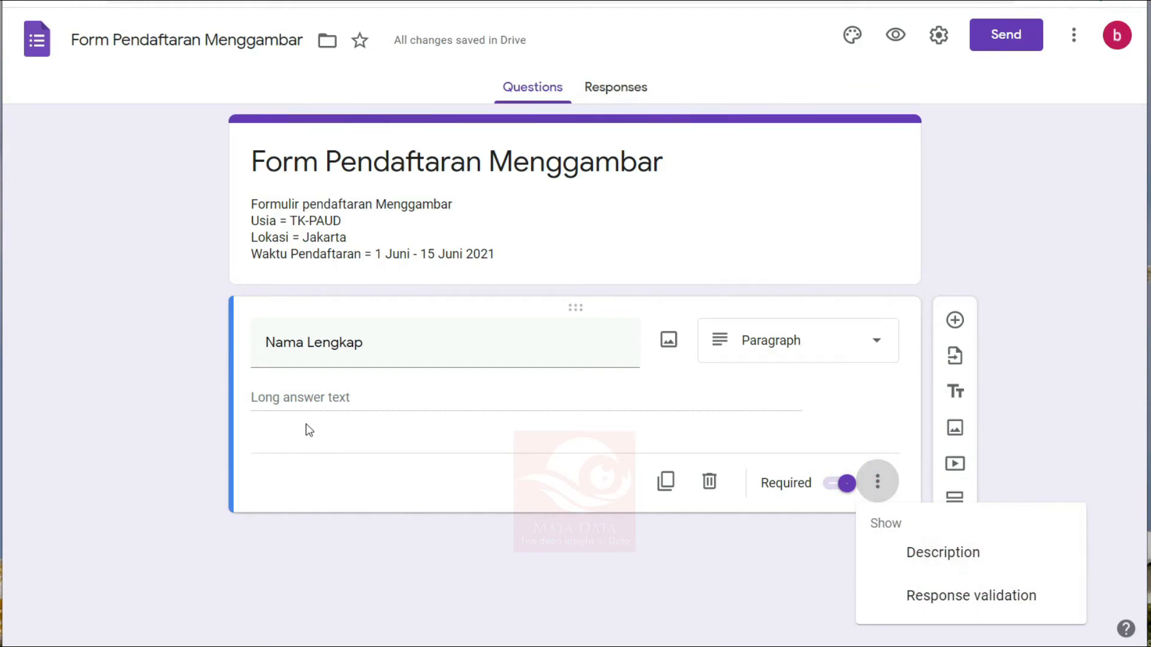
pyautogui.click(938, 561)
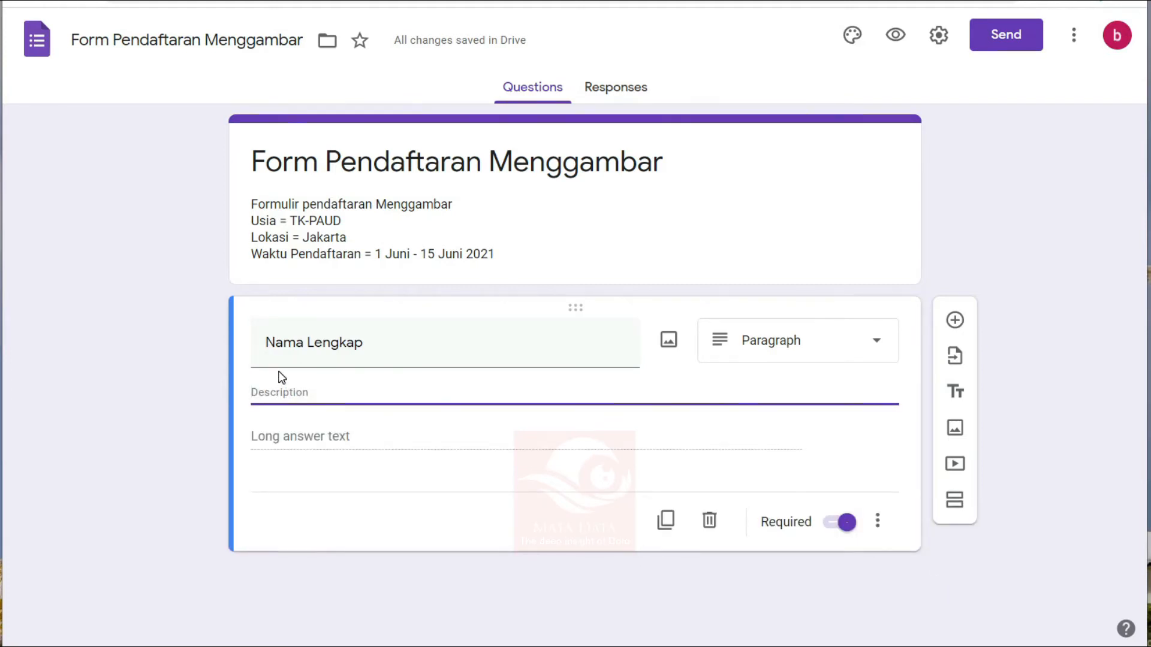
pyautogui.write('Nama tan')
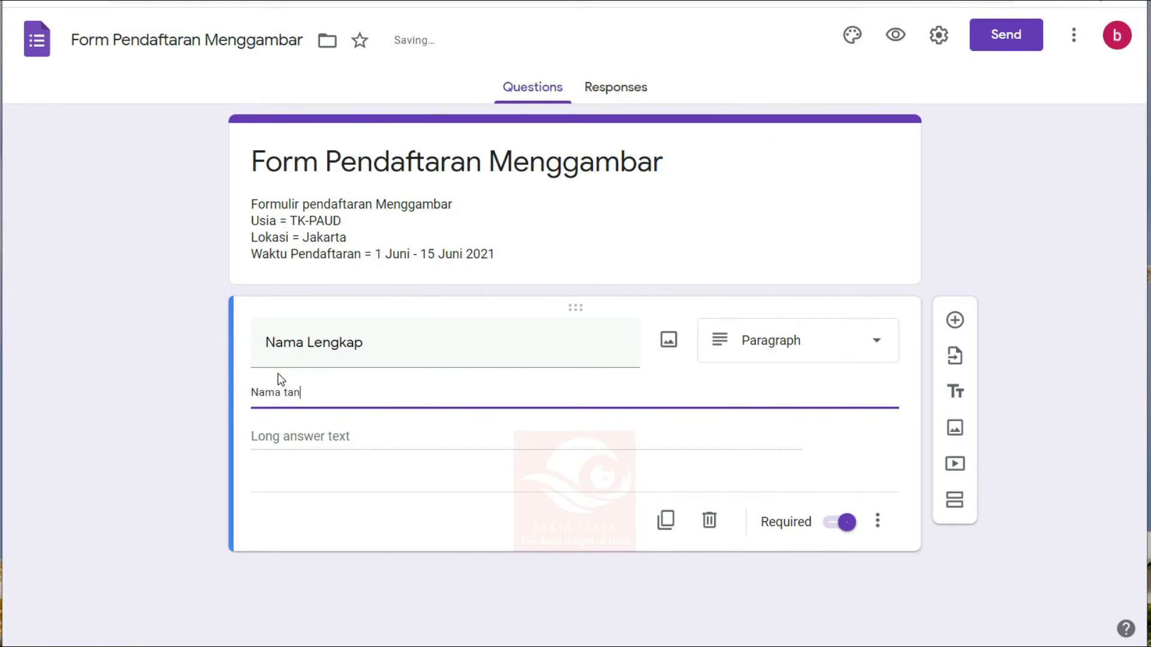
pyautogui.write('pa gelar')
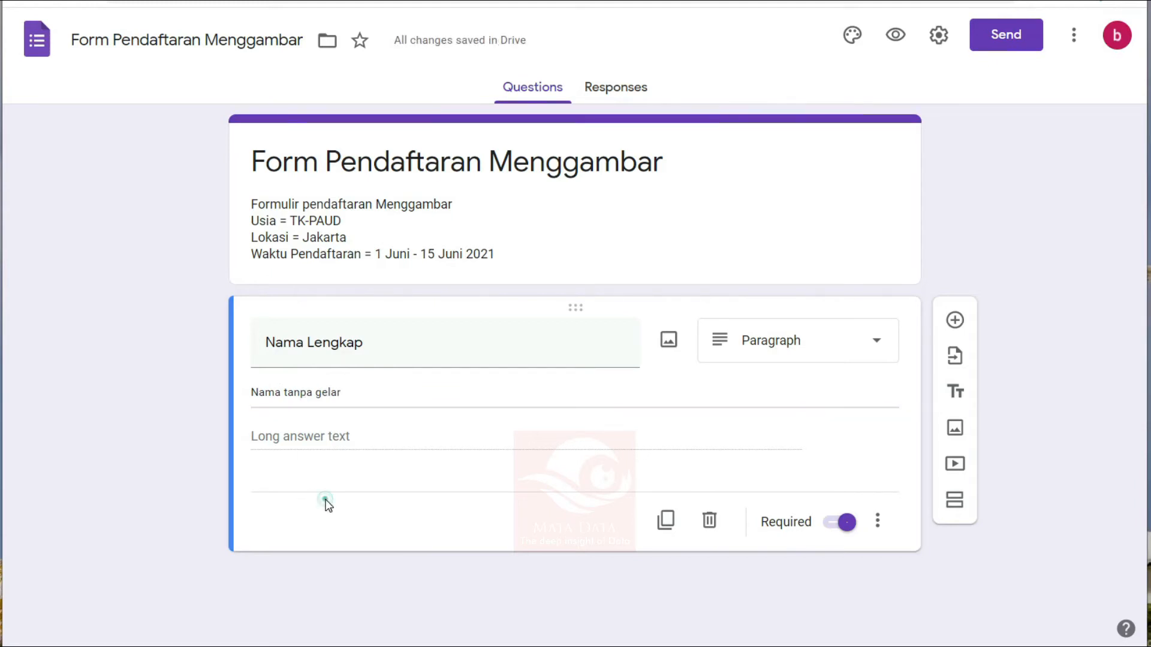
# Step: Set the answer type of the Nama Lengkap question to Short answer and check its additional display options
pyautogui.click(772, 340)
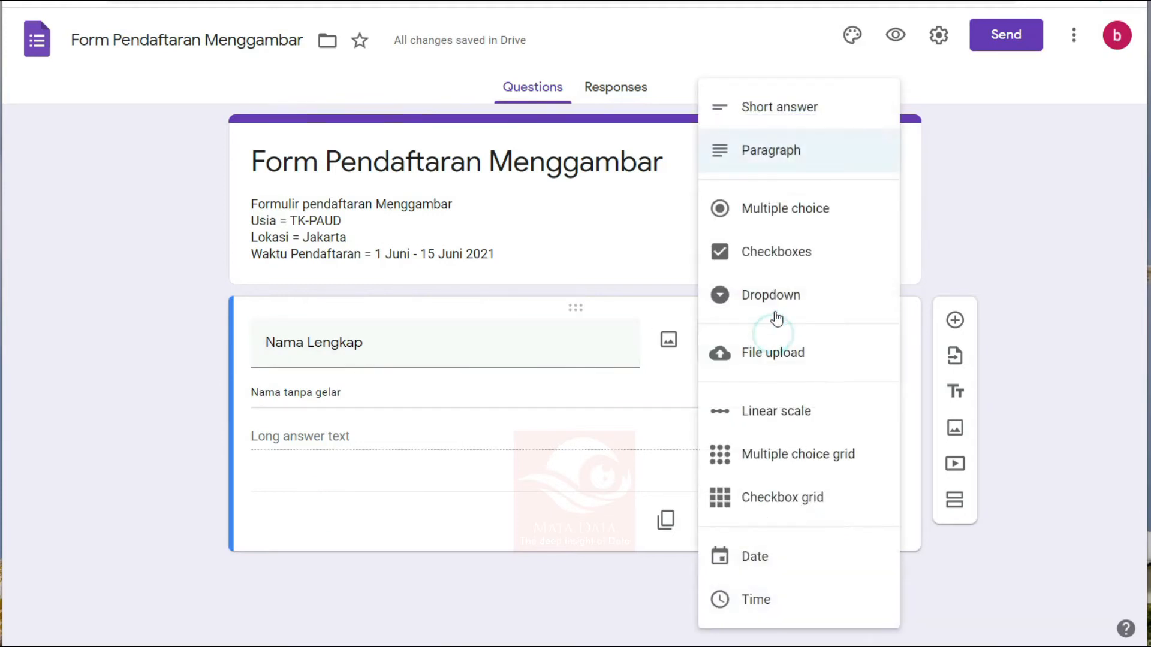
pyautogui.click(767, 111)
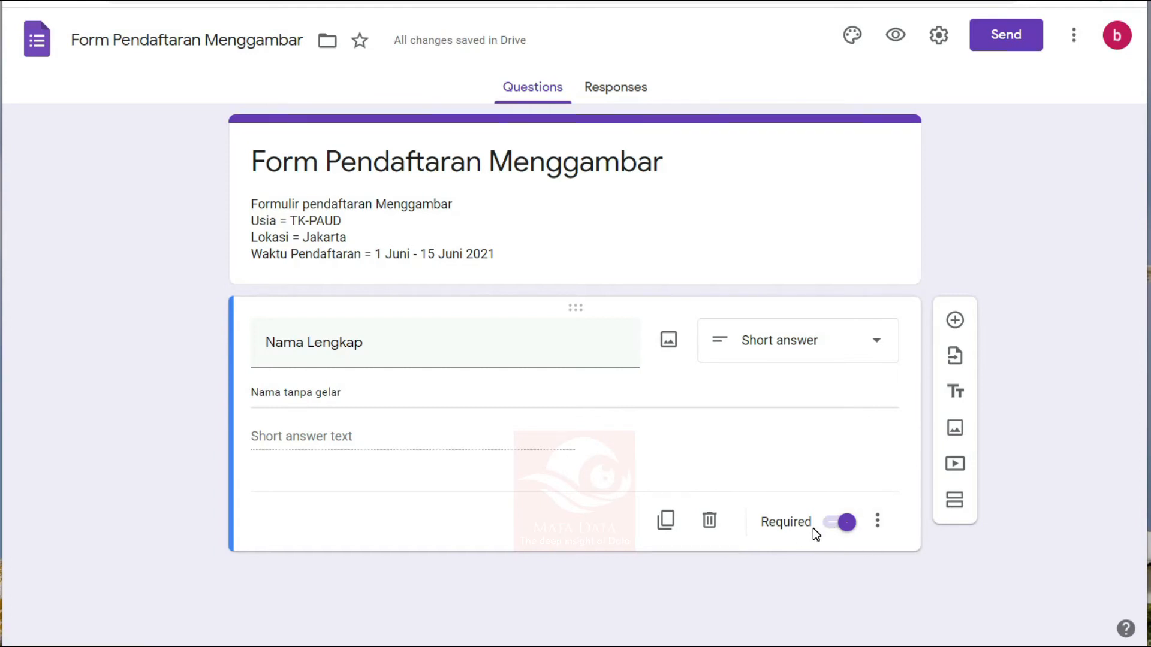
pyautogui.click(878, 530)
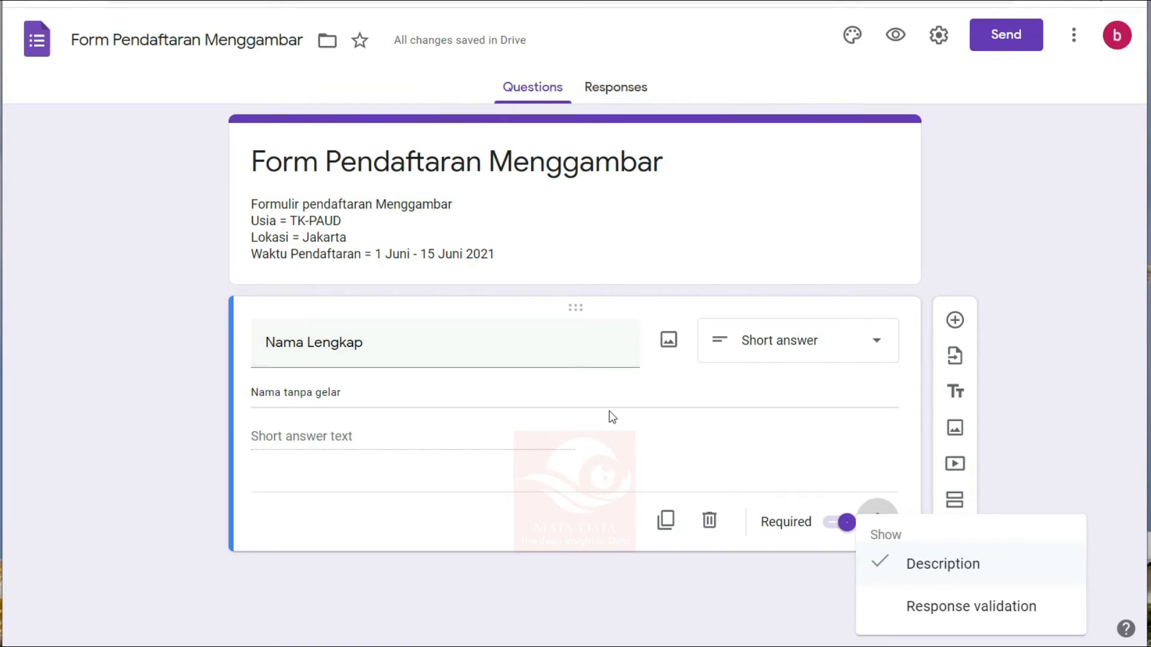
pyautogui.click(359, 496)
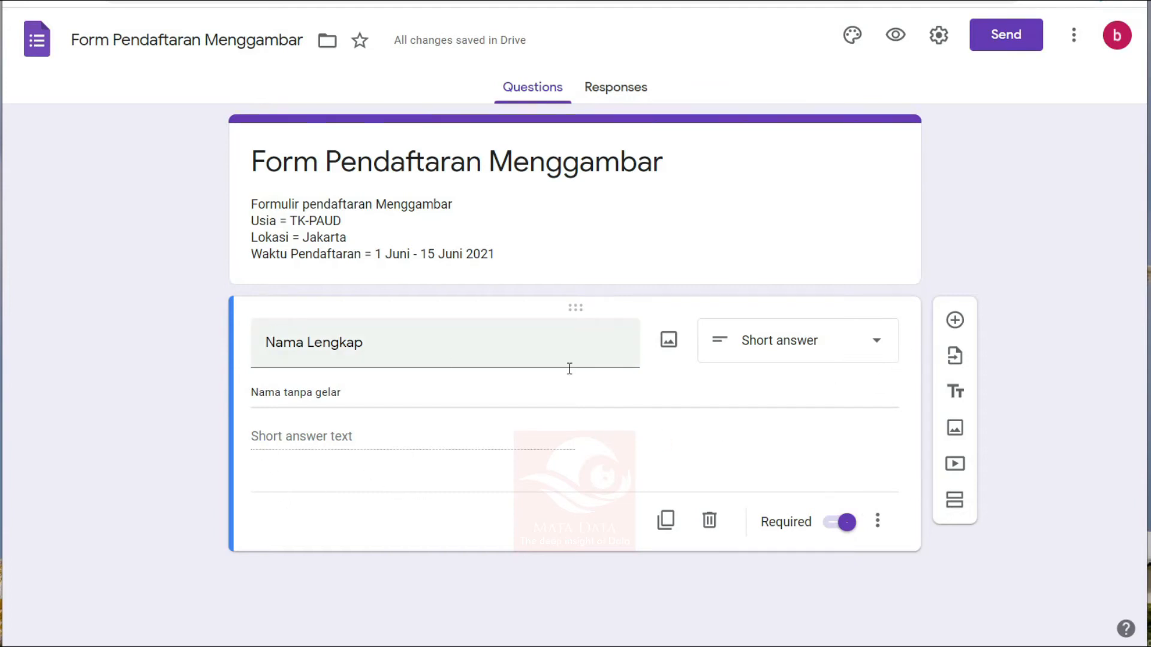
# Step: Add a second question titled "Asal Institusi" and set its answer type to Multiple choice
pyautogui.click(954, 320)
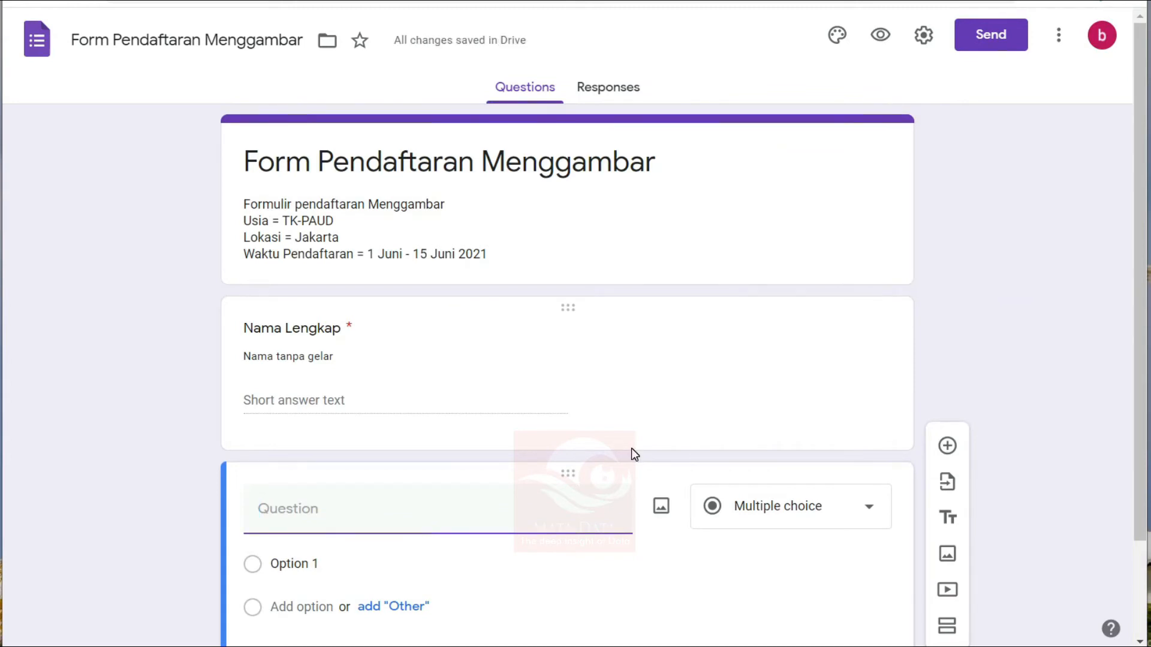
pyautogui.write('Asal Instit')
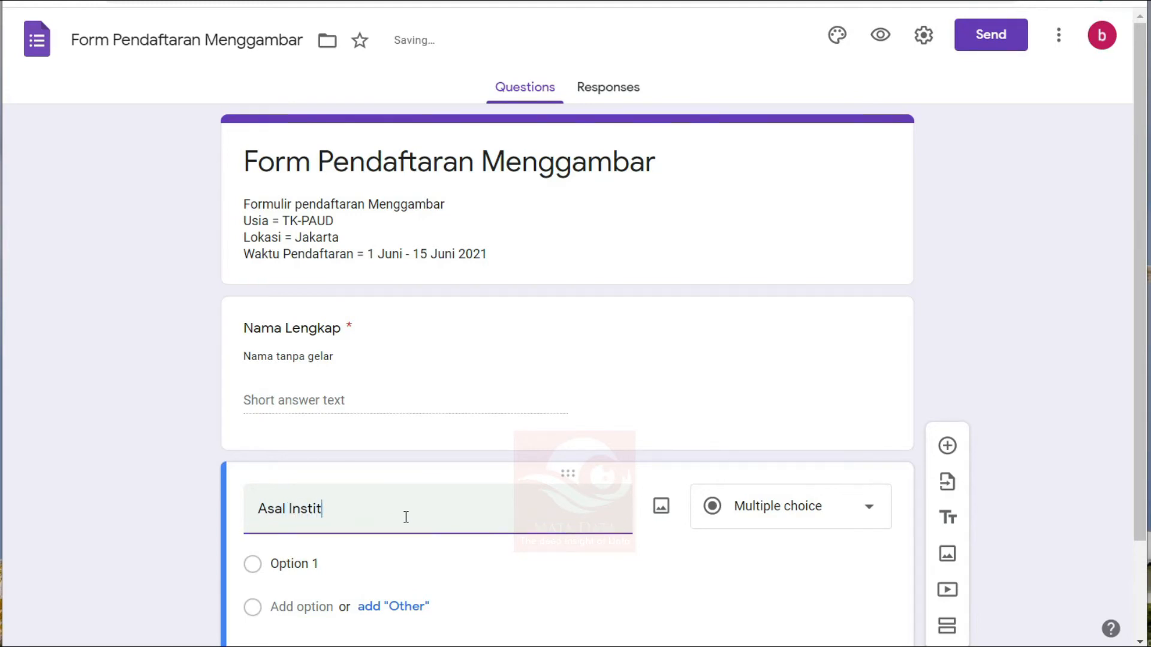
pyautogui.write('usi')
pyautogui.scroll(-2, 142, 467)
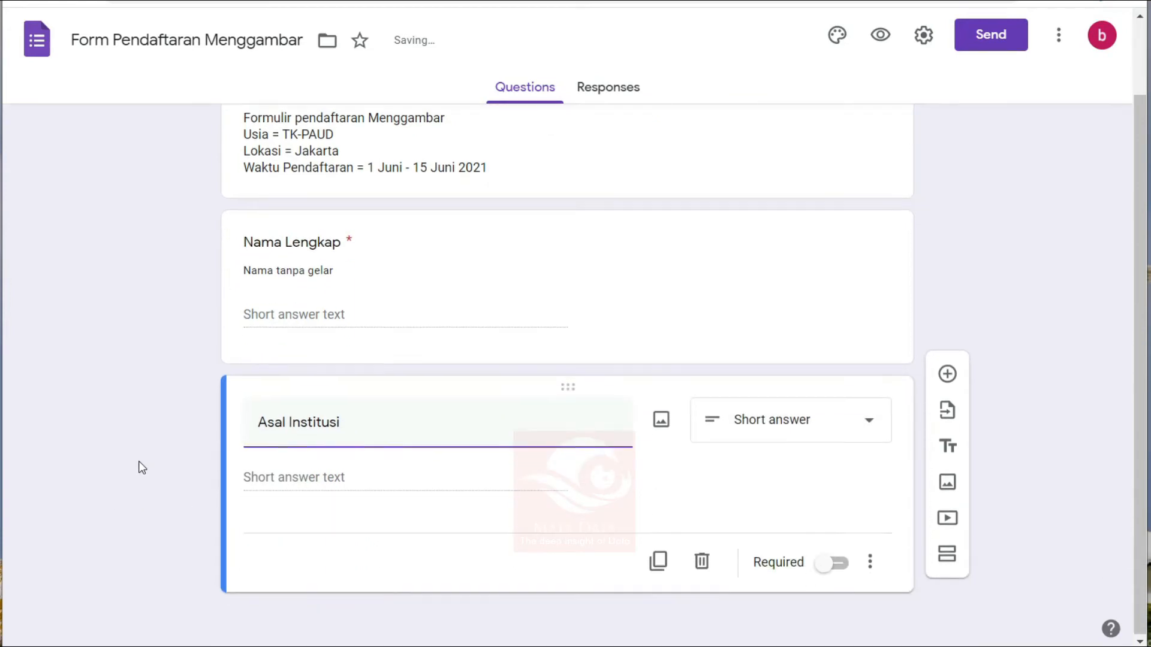
pyautogui.click(791, 421)
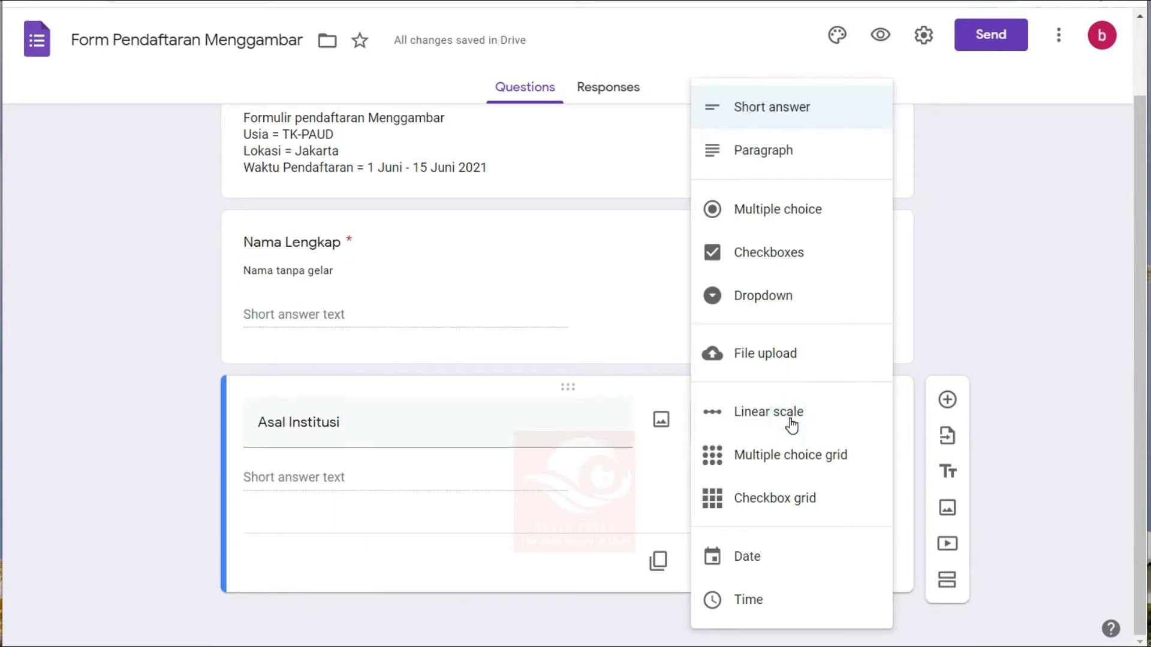
pyautogui.click(779, 210)
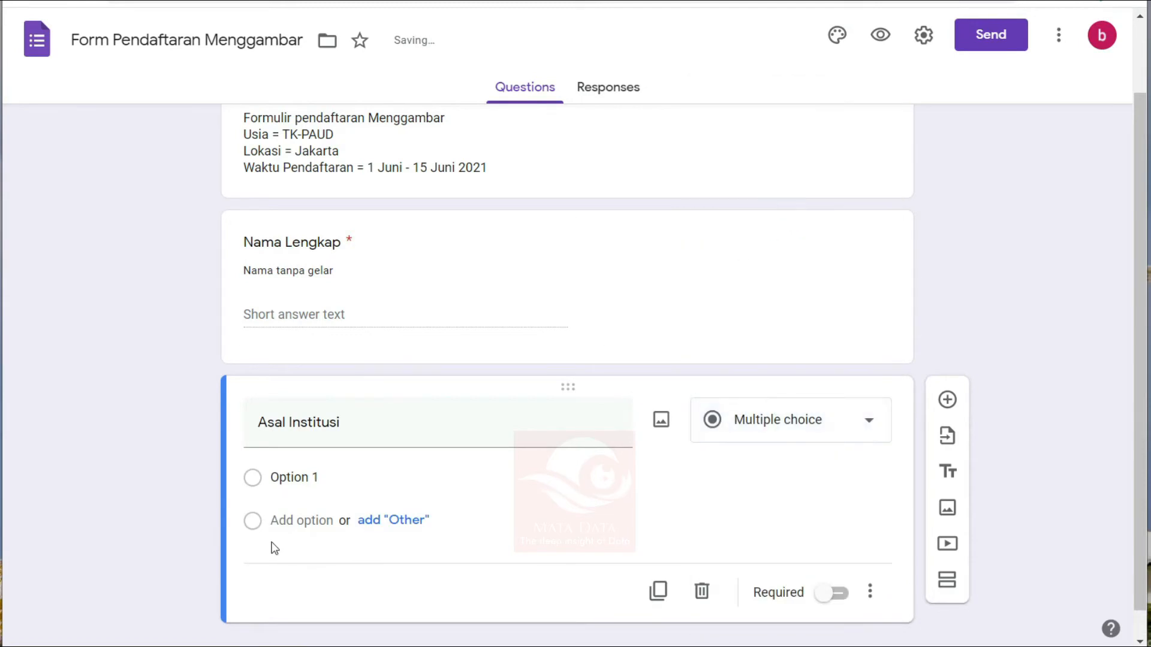
# Step: Enter PAUD and TK as the first two answer options of the Asal Institusi question
pyautogui.click(285, 476)
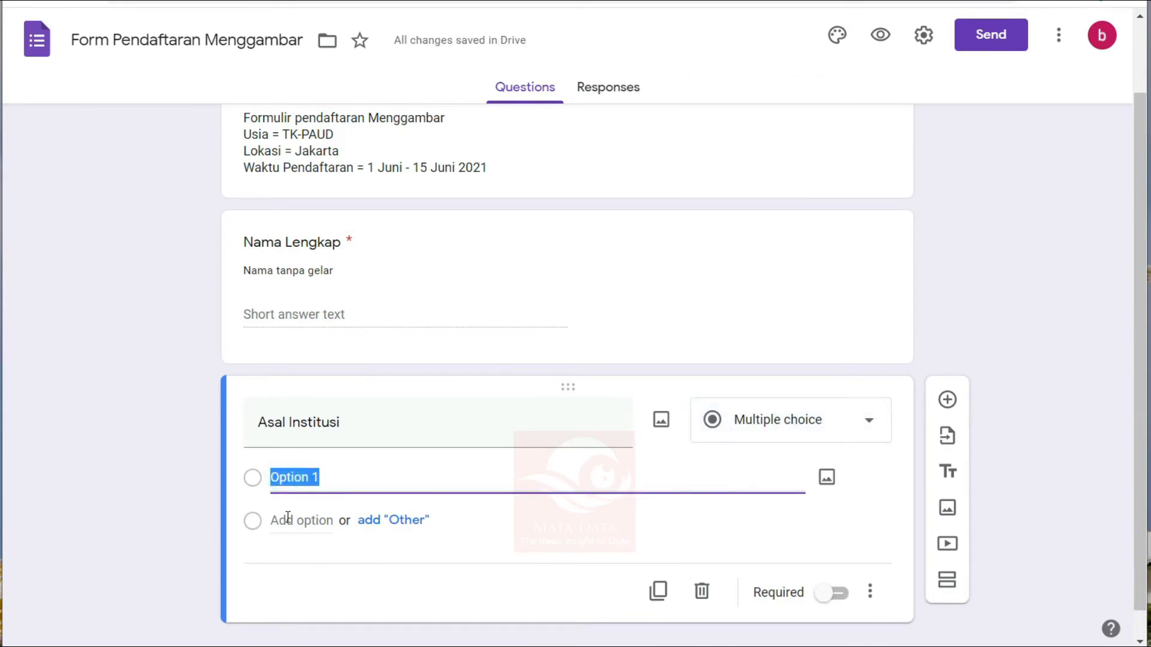
pyautogui.write('TK')
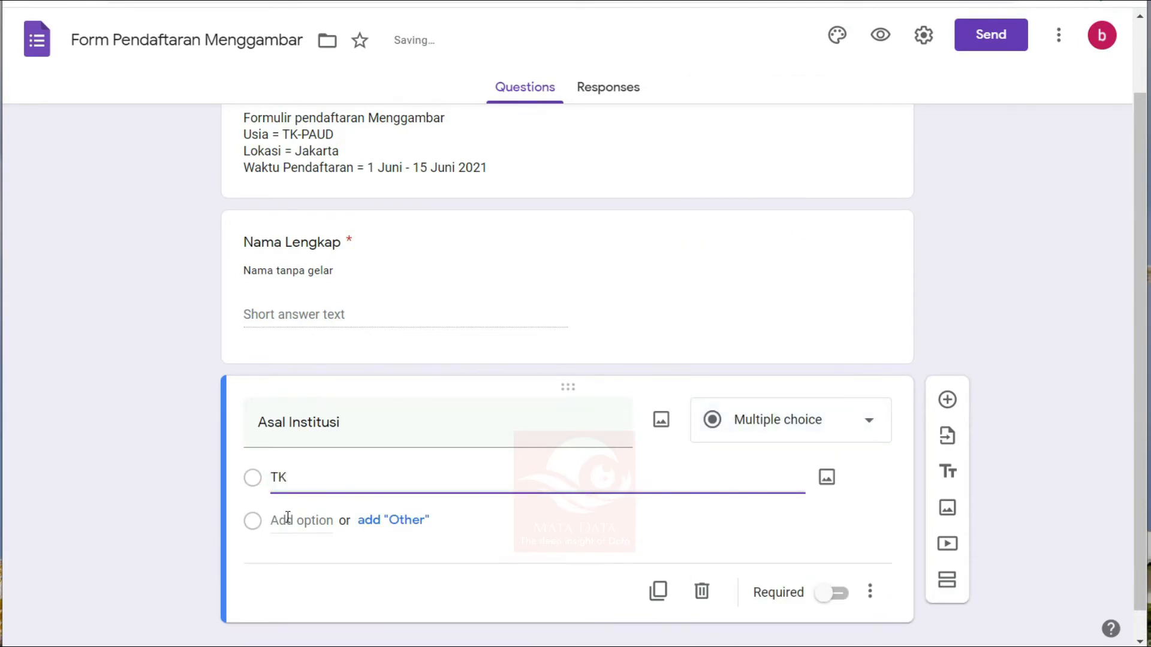
pyautogui.click(288, 520)
pyautogui.write('PAU')
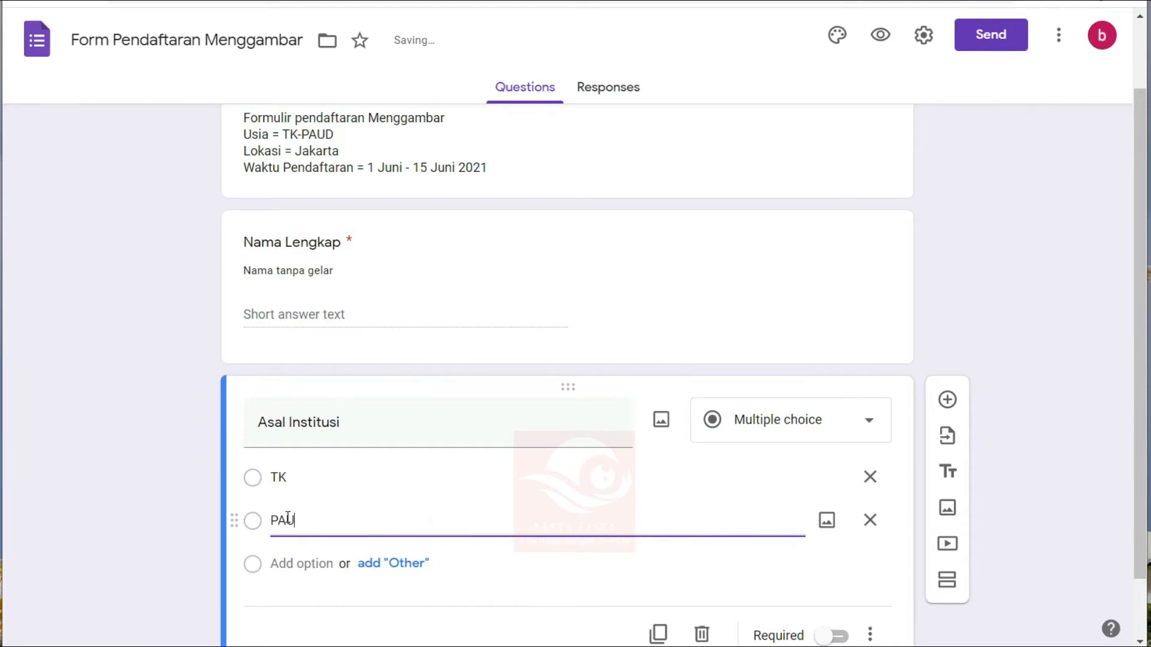
pyautogui.doubleClick(282, 478)
pyautogui.write('PAUD')
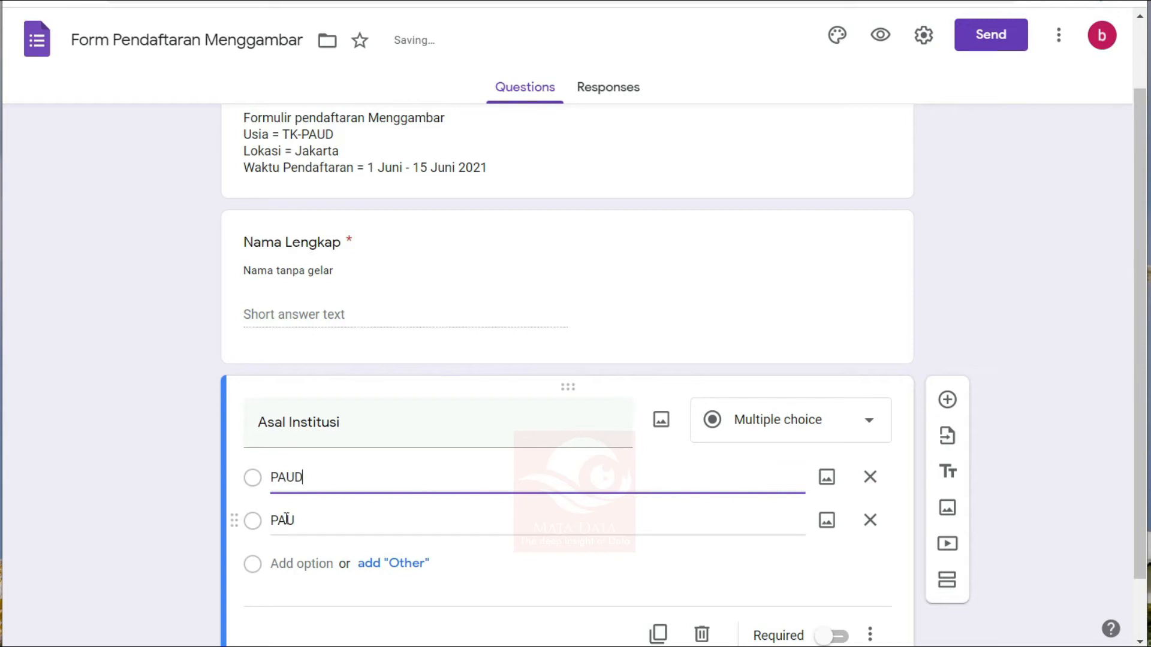
pyautogui.doubleClick(286, 519)
pyautogui.write('TK')
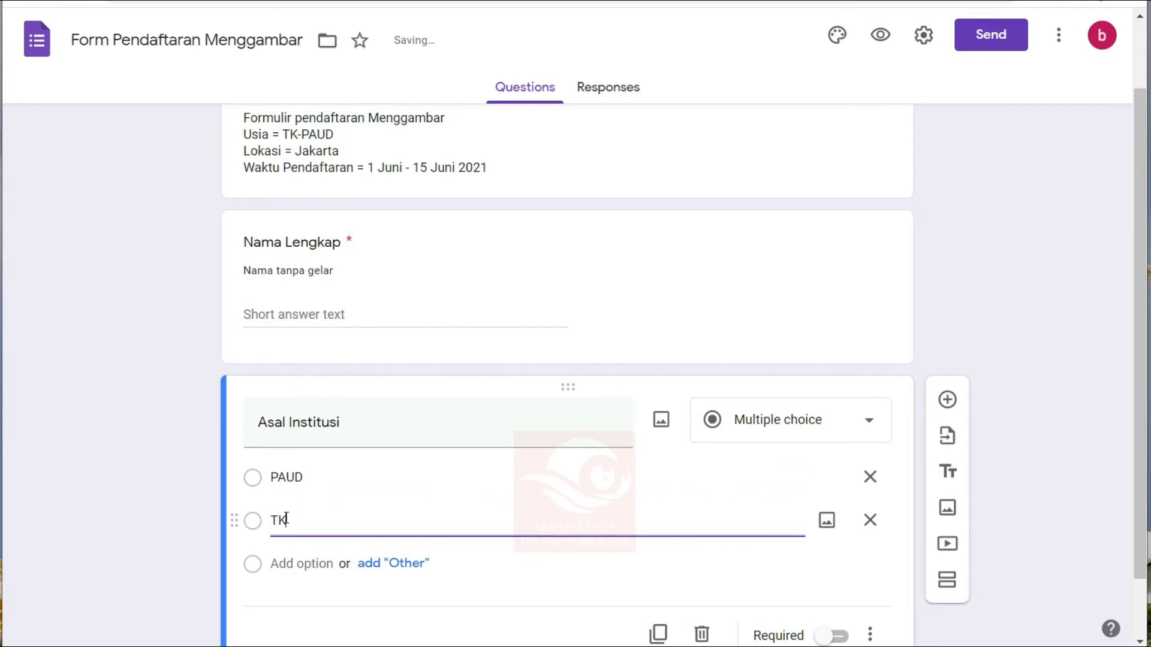
# Step: Add SD as the third option of the Asal Institusi question and make the question required
pyautogui.click(301, 563)
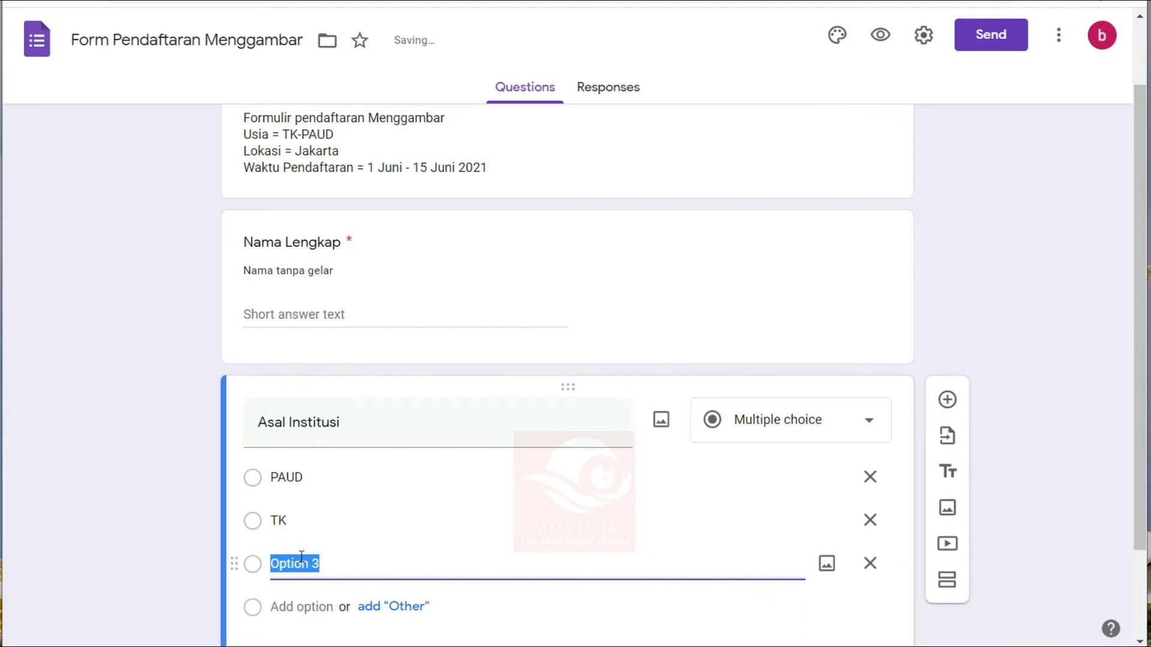
pyautogui.write('SD')
pyautogui.scroll(-2, 301, 556)
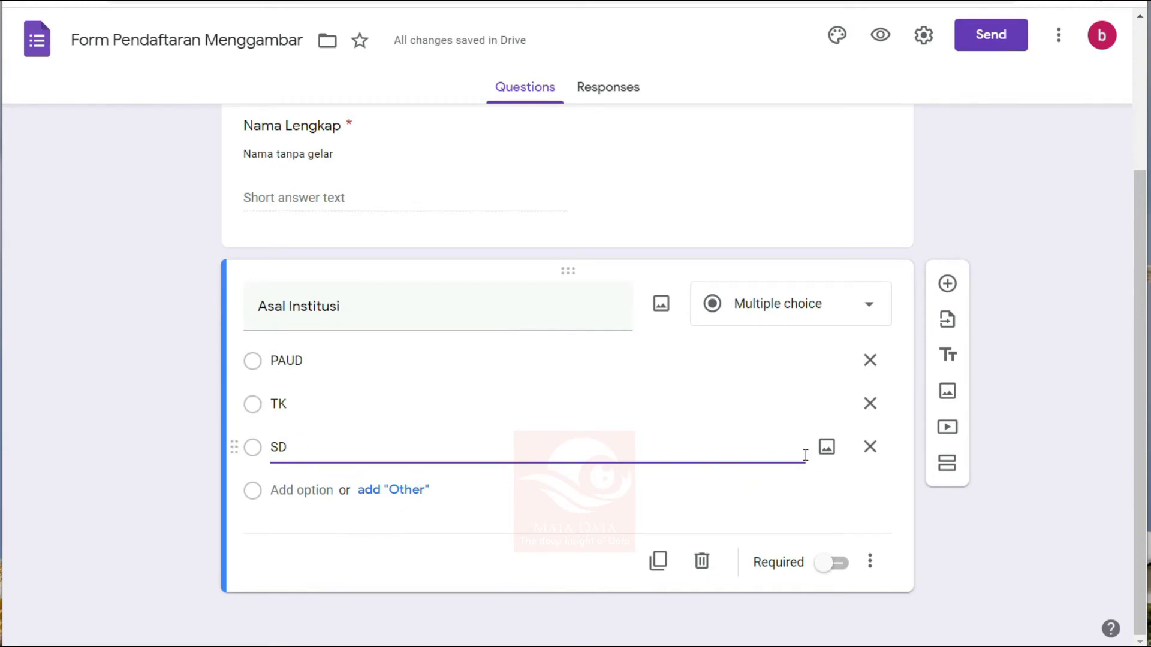
pyautogui.click(831, 563)
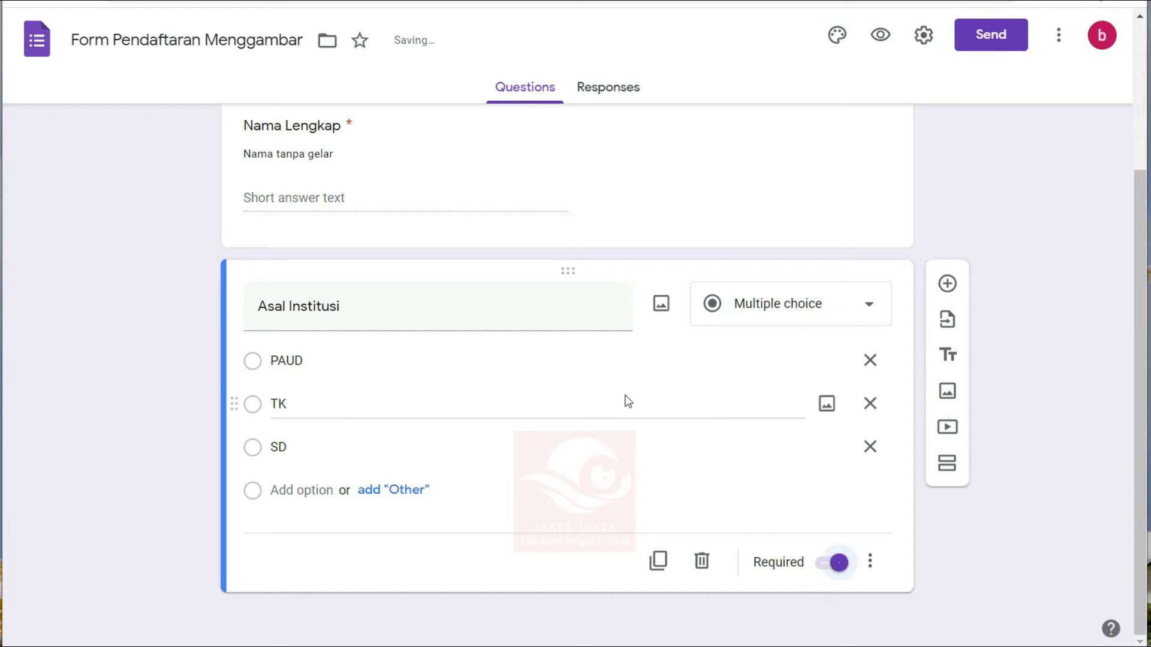
pyautogui.scroll(2, 201, 535)
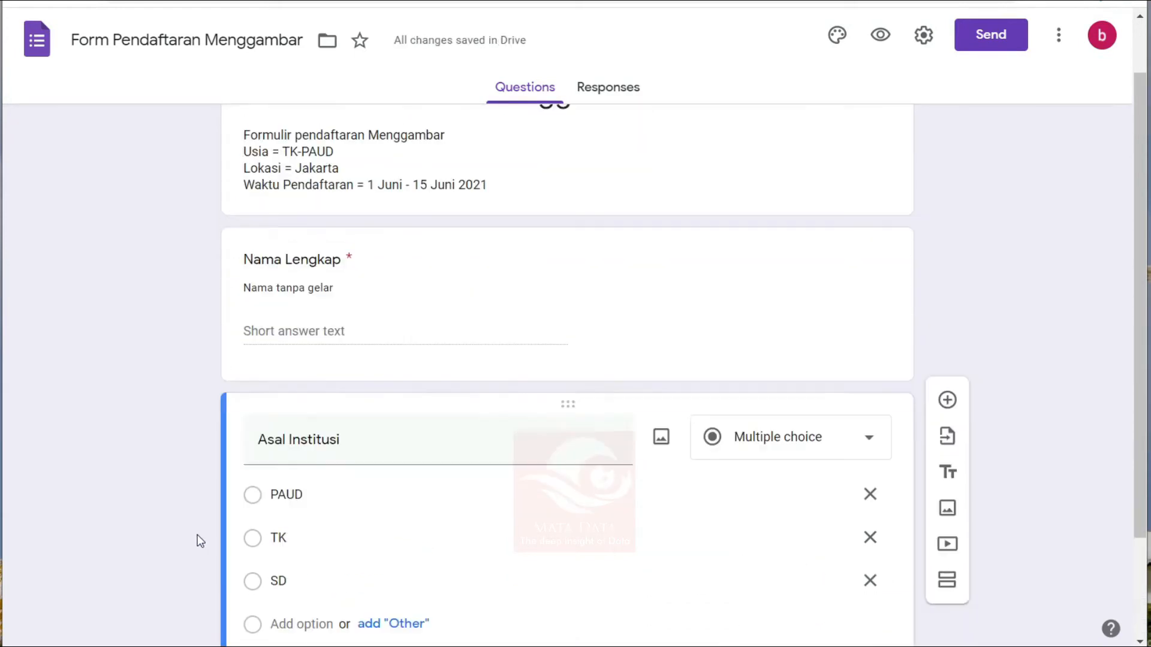
pyautogui.scroll(-2, 196, 535)
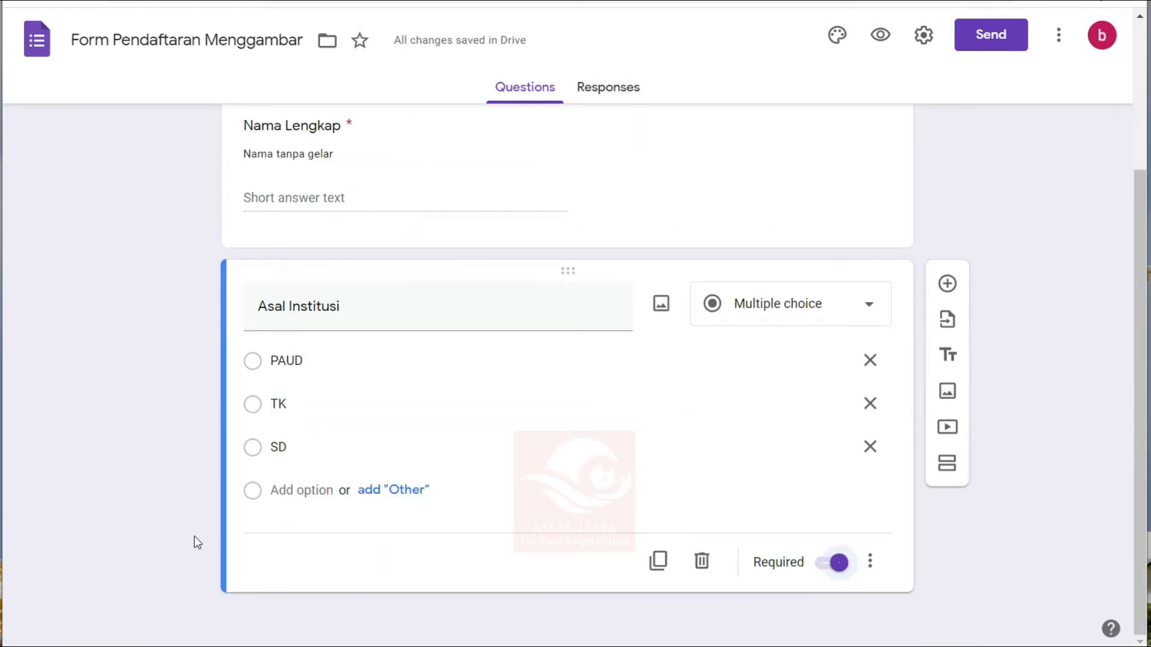
# Step: Add a third question below Asal Institusi and set its answer type to Paragraph
pyautogui.click(948, 285)
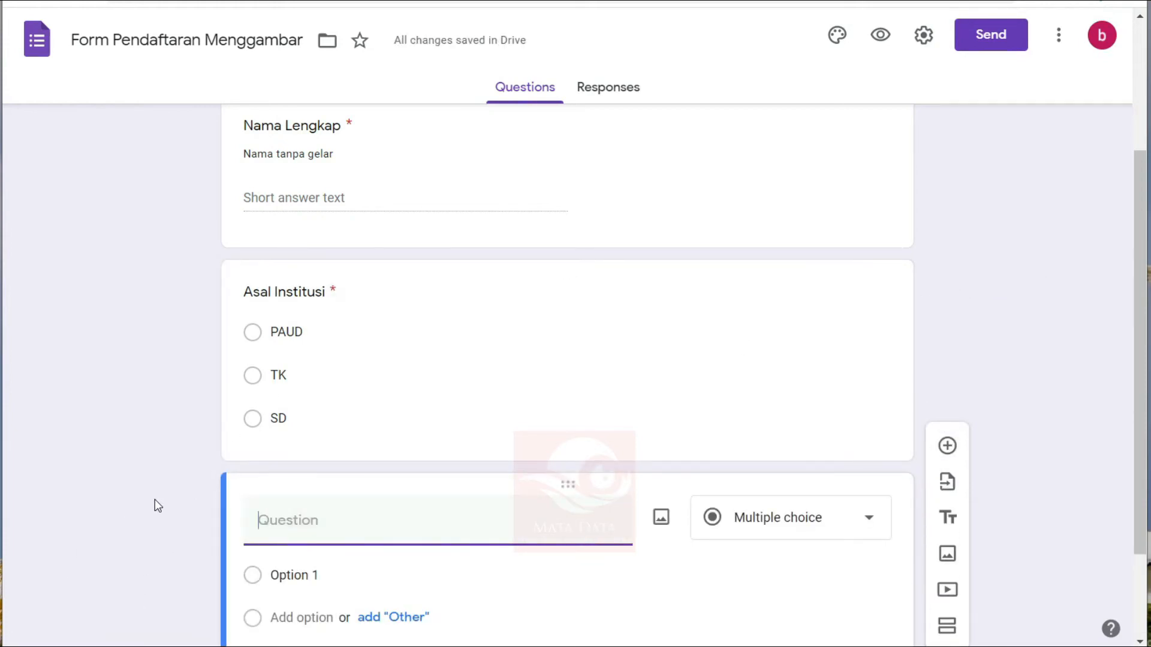
pyautogui.scroll(-1, 184, 470)
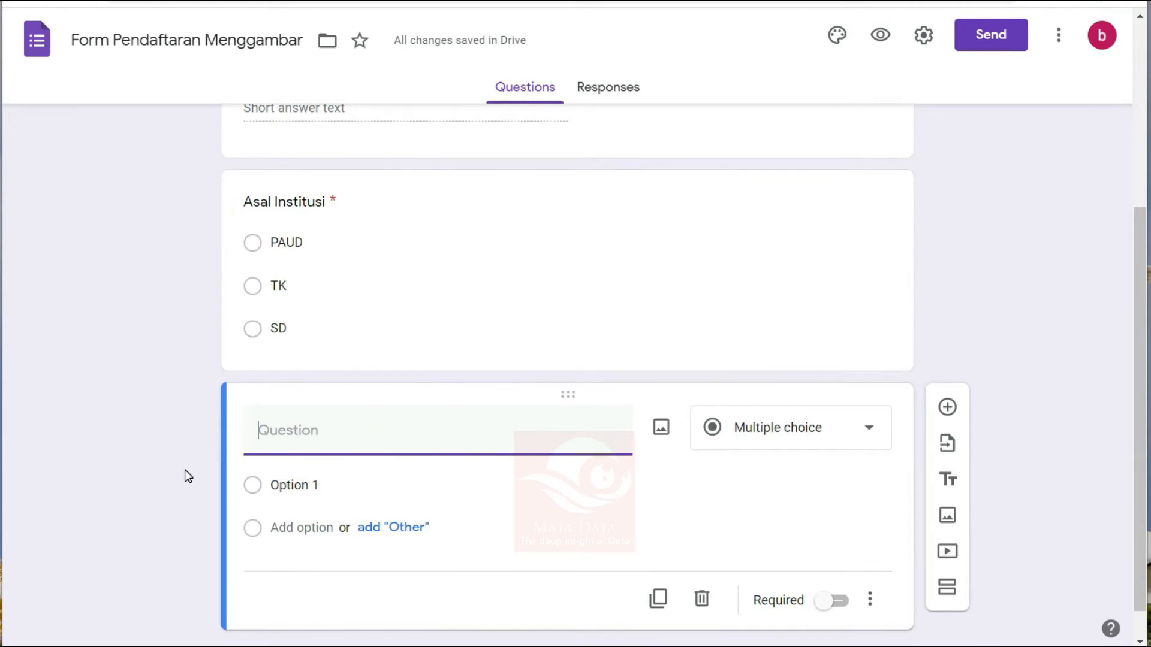
pyautogui.click(794, 430)
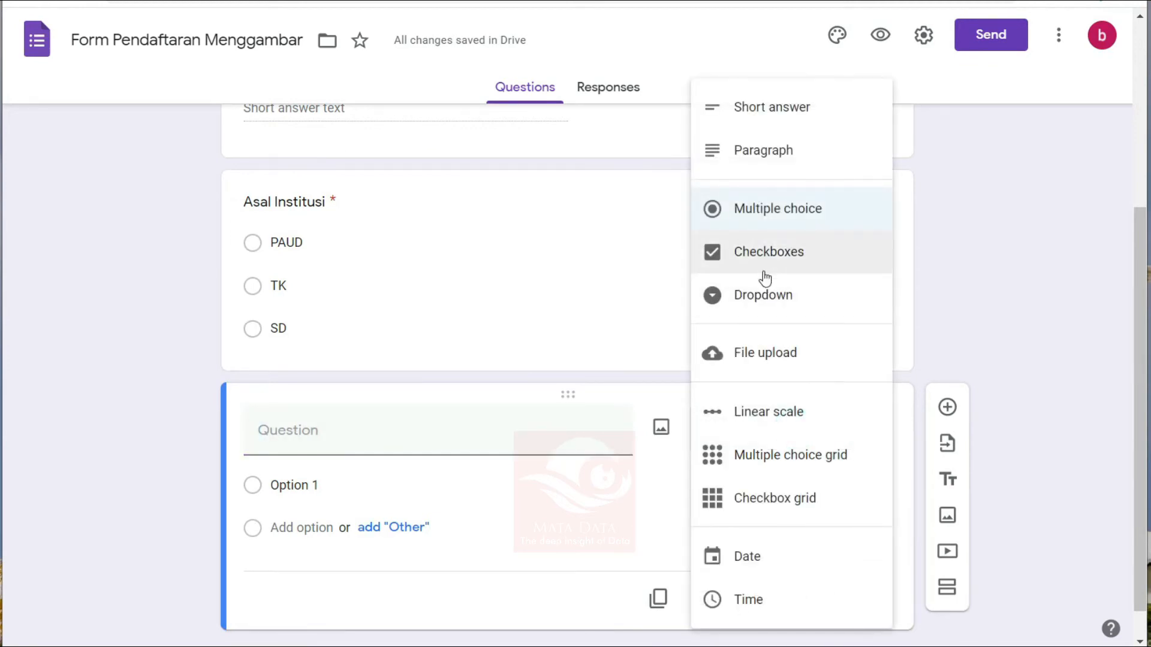
pyautogui.click(750, 158)
# Step: Title the new paragraph question "Deskripsi singkat tentang Institusi" and make it required
pyautogui.click(320, 438)
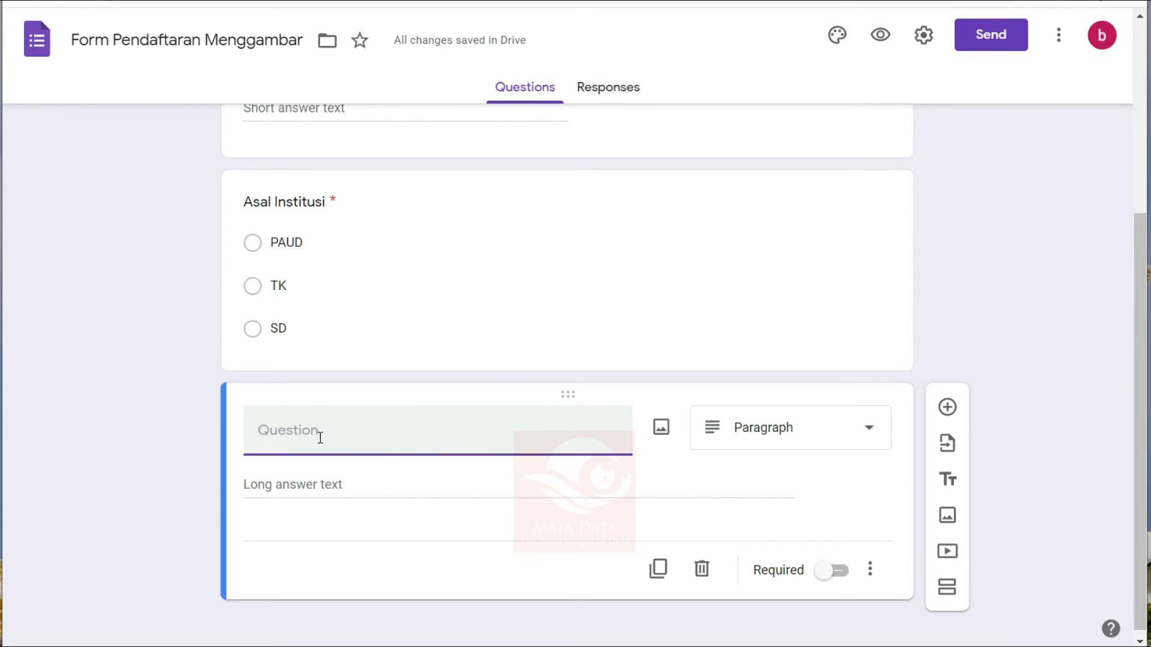
pyautogui.write('Deskri')
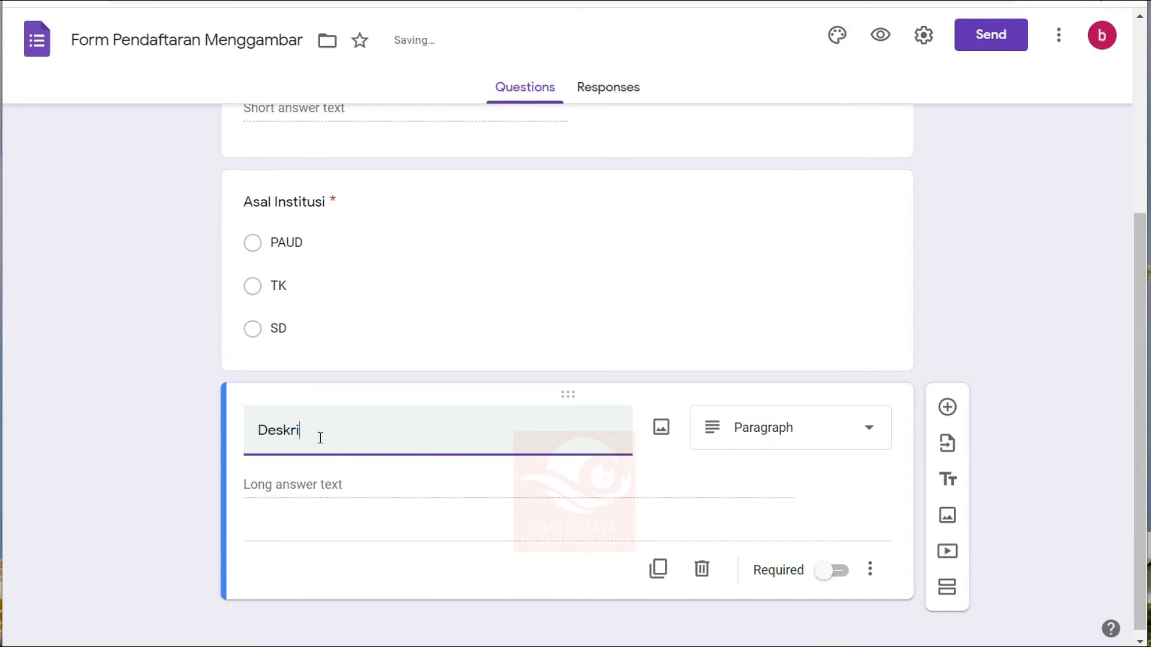
pyautogui.write('psi singkat tentan')
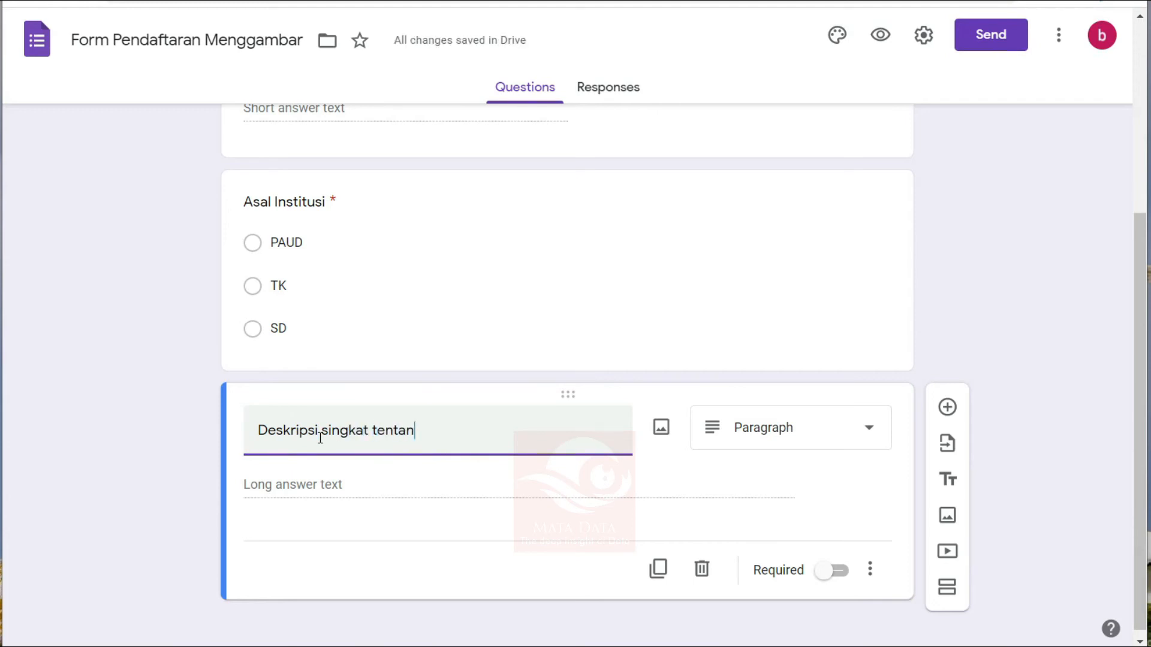
pyautogui.write('g In')
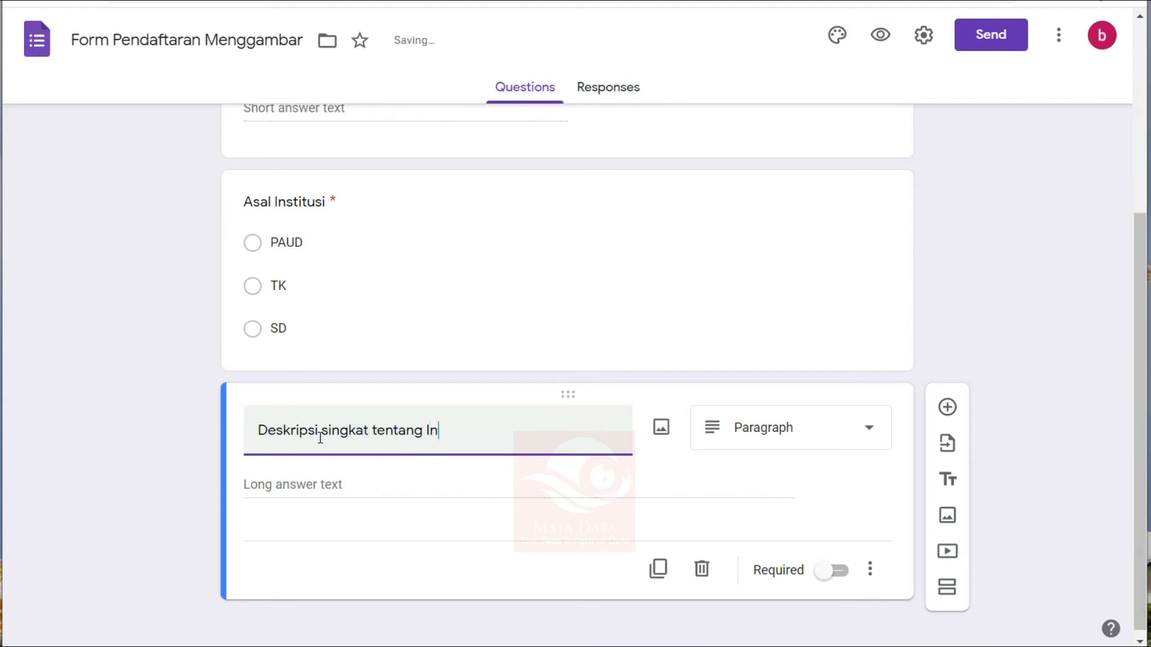
pyautogui.write('stitus')
pyautogui.click(833, 573)
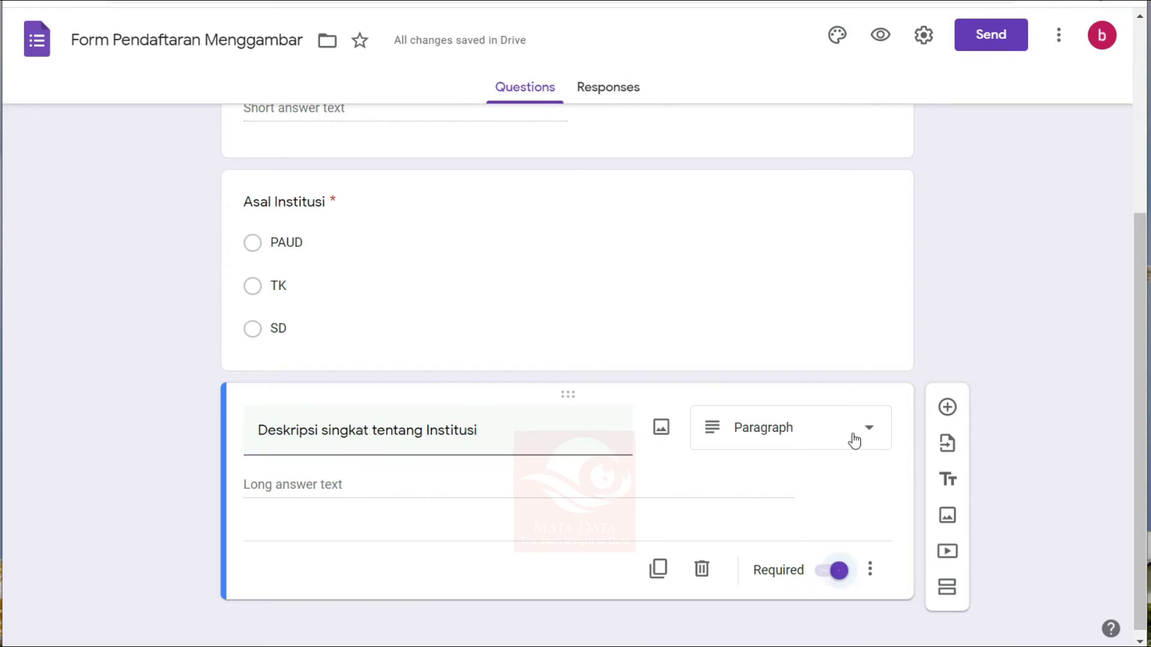
pyautogui.scroll(-1, 810, 458)
pyautogui.click(952, 400)
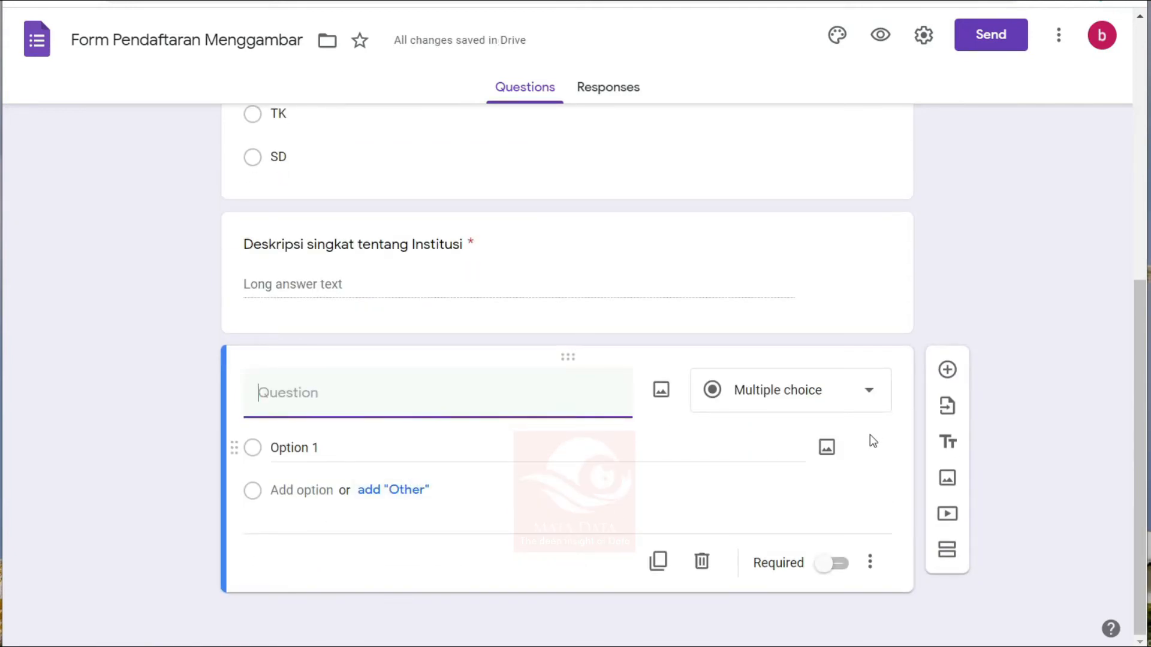
pyautogui.click(702, 561)
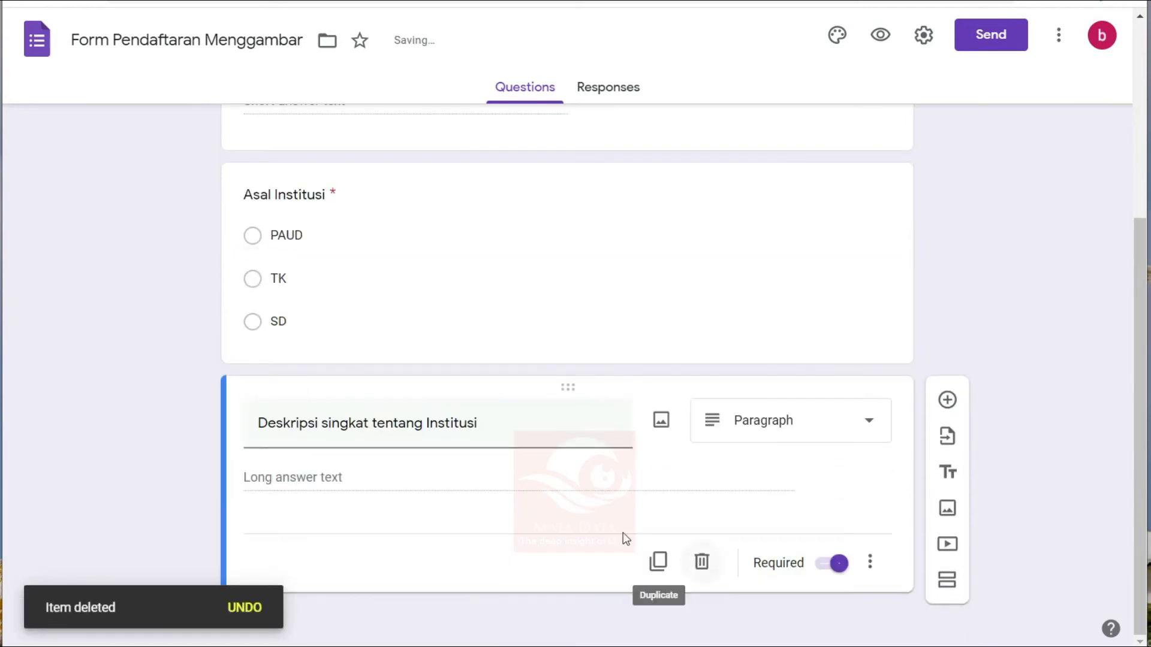
pyautogui.click(151, 442)
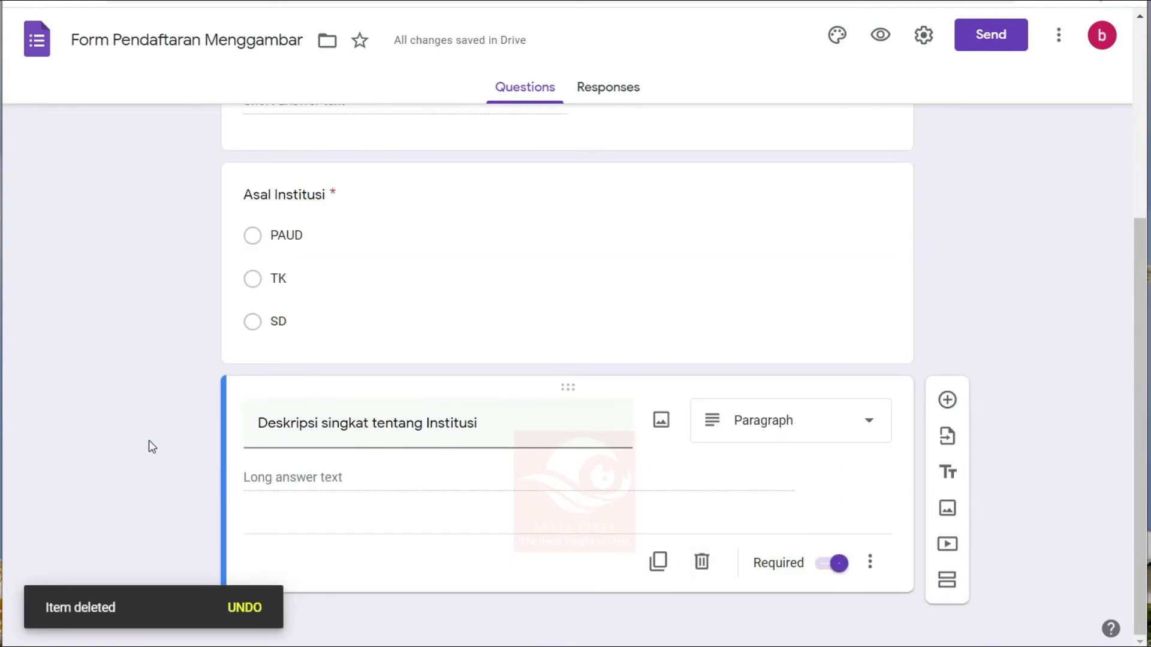
# Step: Review the form from its title and description down to the last question
pyautogui.scroll(5, 149, 441)
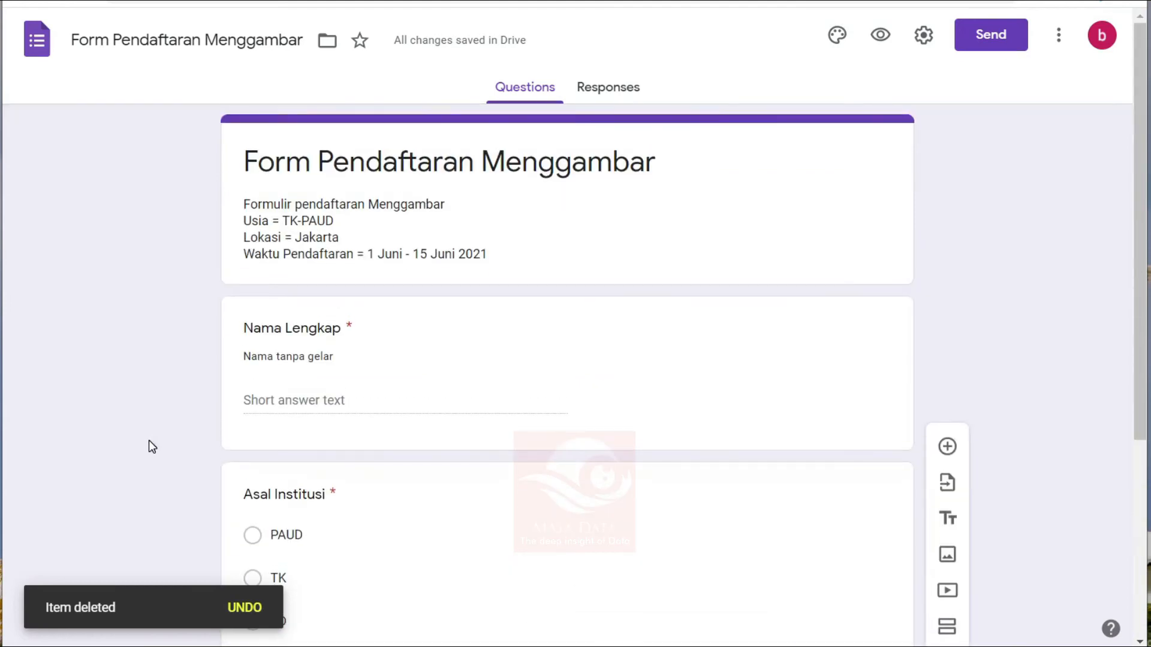
pyautogui.scroll(-5, 148, 441)
pyautogui.scroll(5, 168, 413)
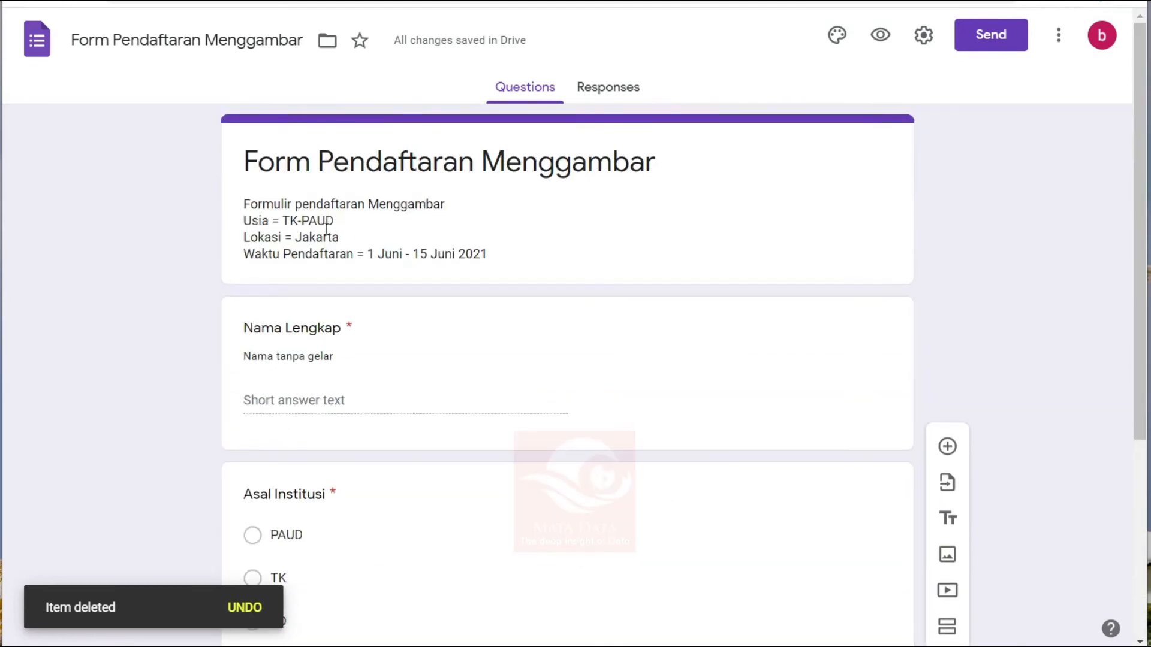
pyautogui.scroll(-5, 343, 295)
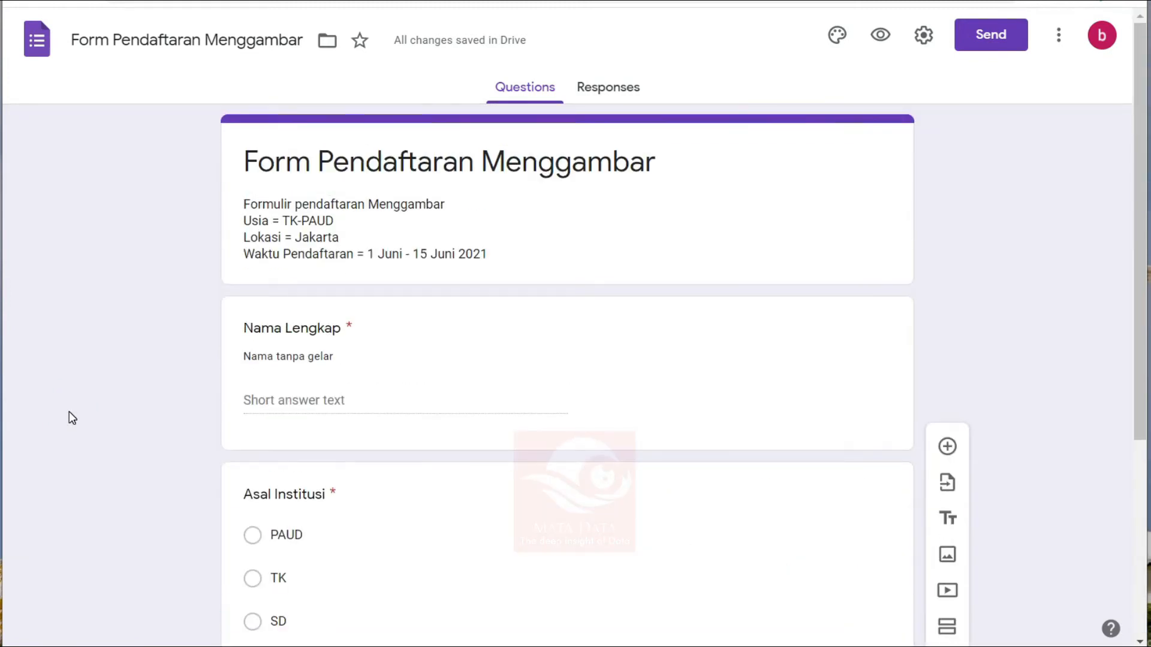
pyautogui.scroll(-4, 70, 411)
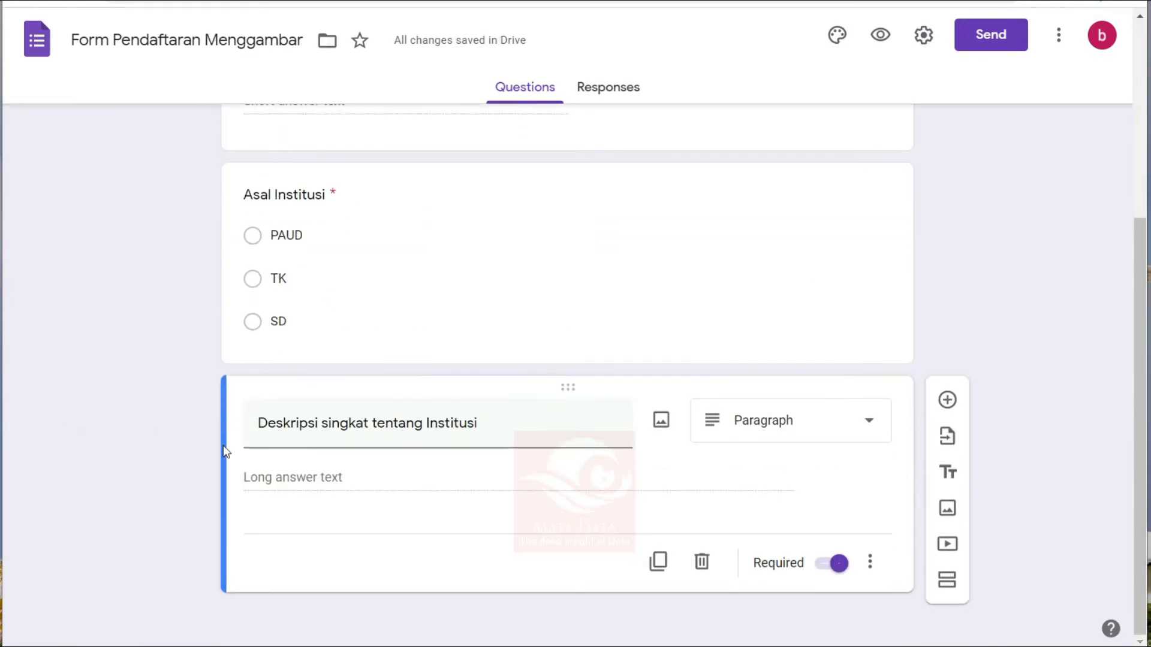
pyautogui.scroll(4, 180, 458)
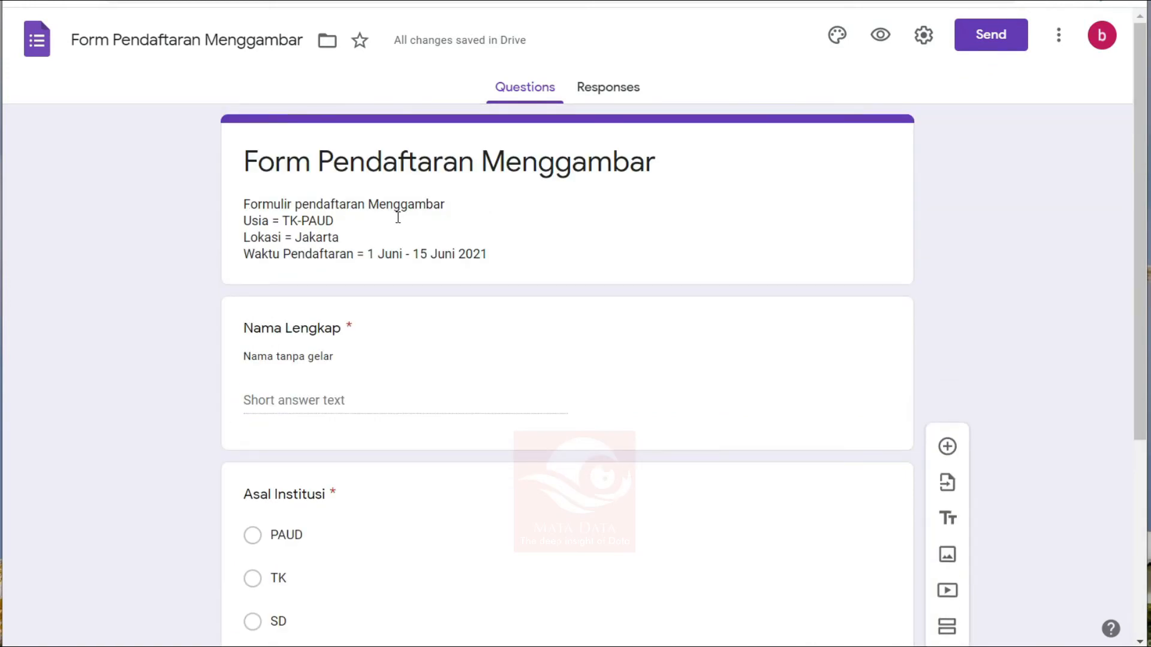
pyautogui.scroll(-4, 173, 394)
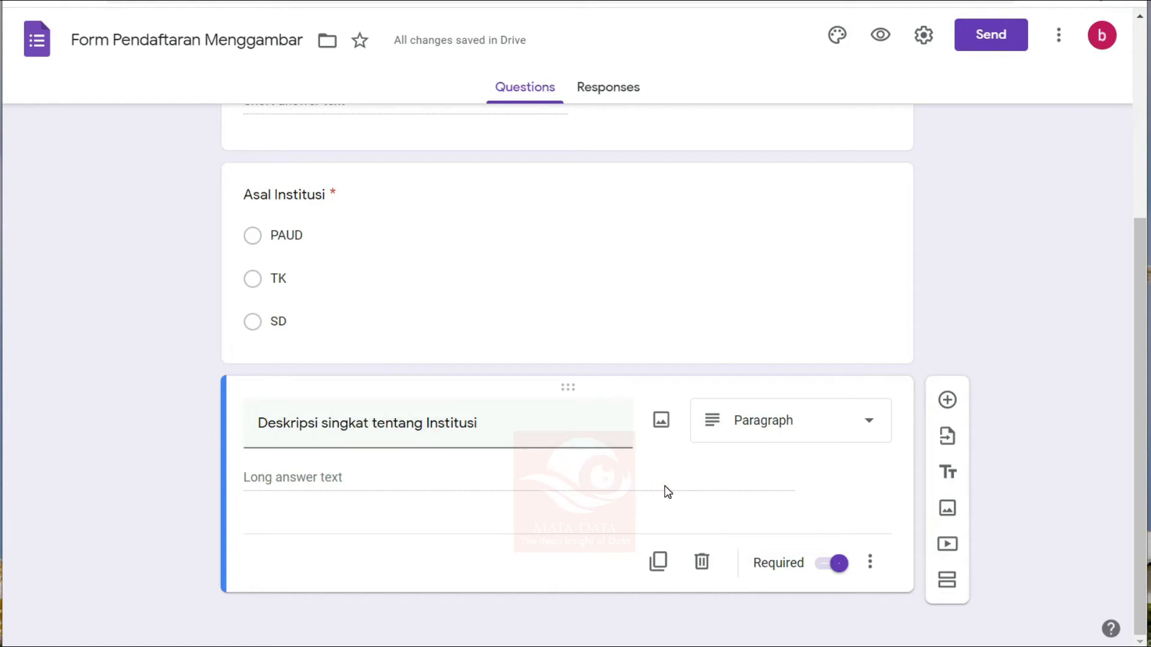
# Step: Add a new section after the last question, titled "Detail Umur Pendaftar" with the description "Isi dengan benar"
pyautogui.click(947, 580)
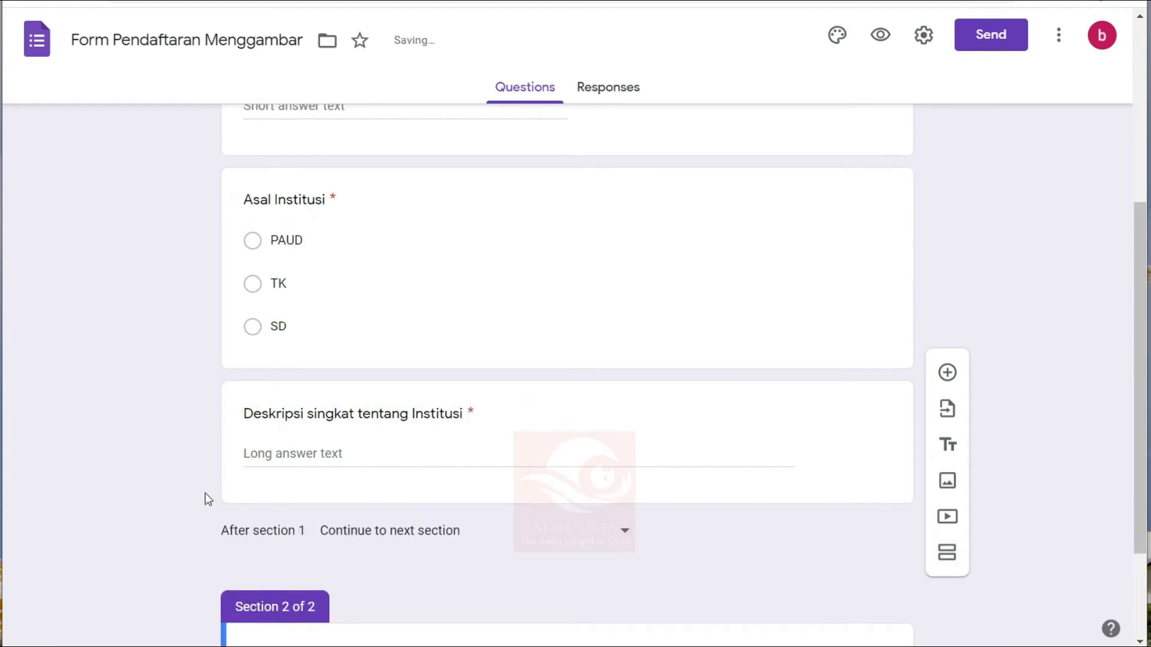
pyautogui.click(317, 508)
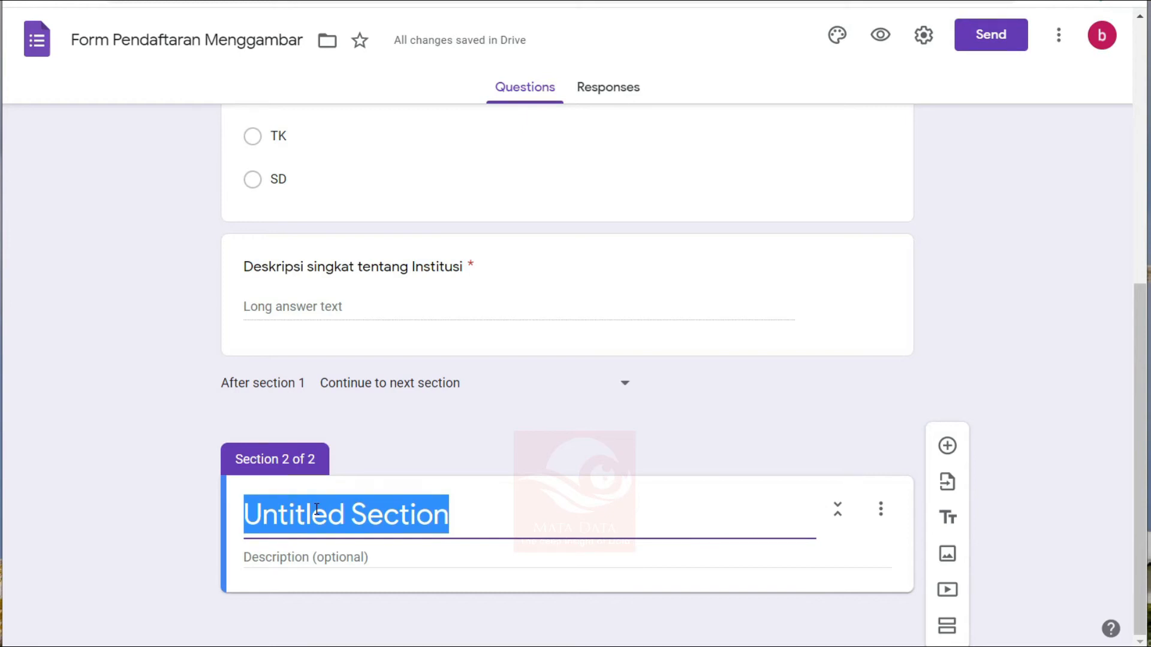
pyautogui.write('Detail')
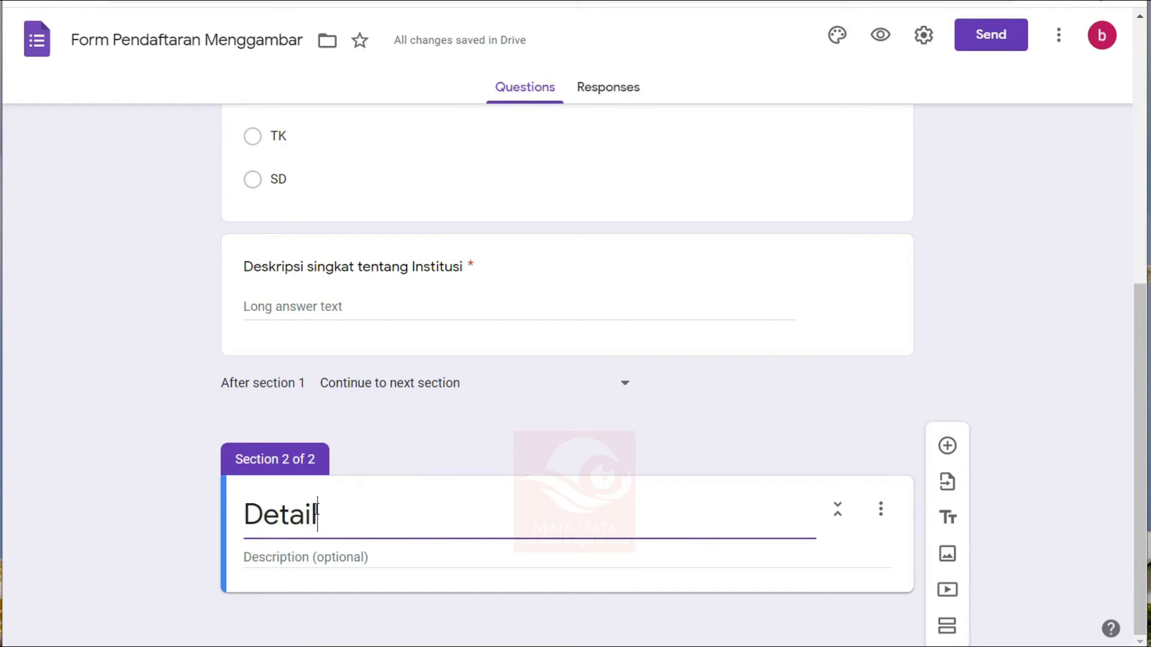
pyautogui.write(' Umur Pendaftar')
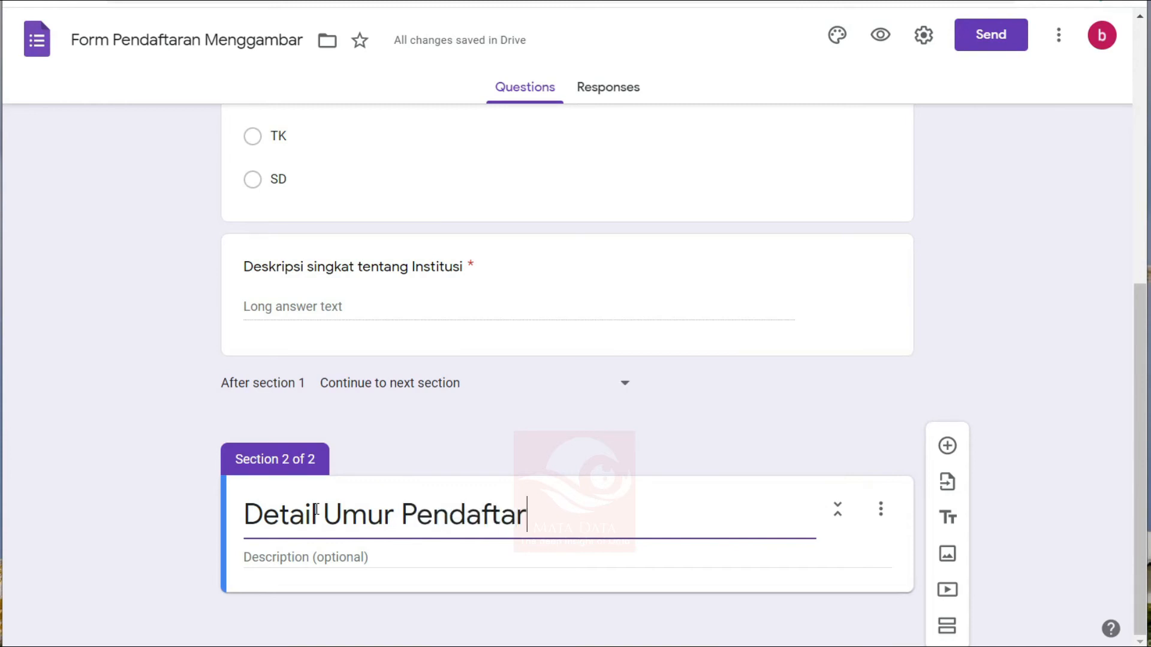
pyautogui.click(319, 558)
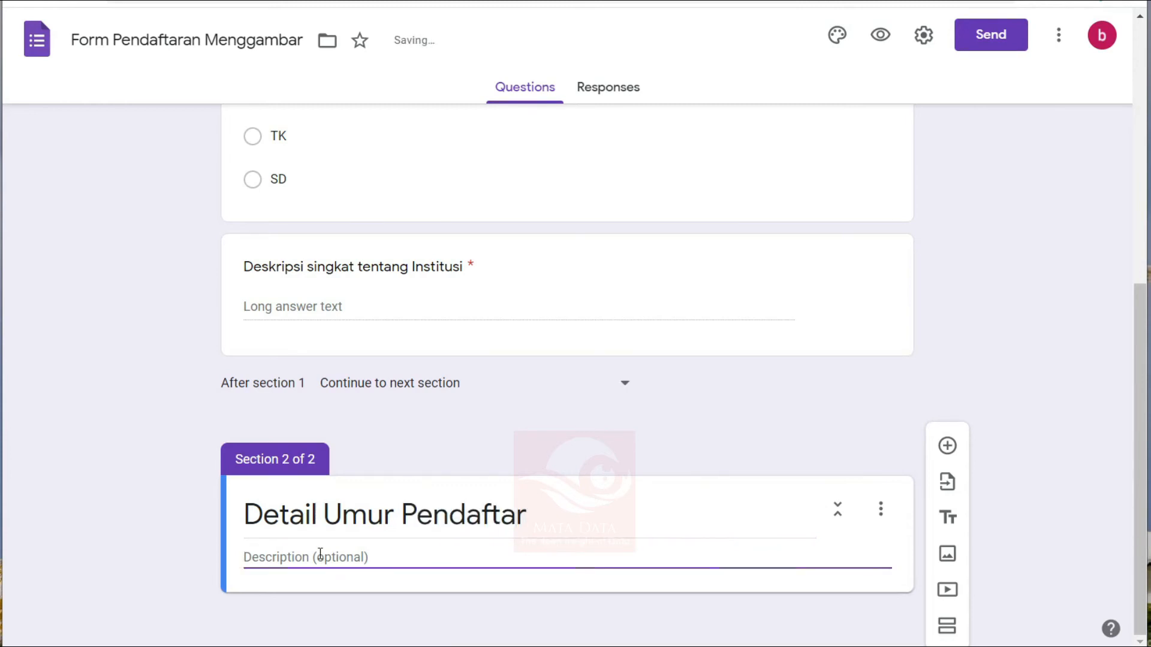
pyautogui.write('Isi dengan bena')
pyautogui.click(107, 461)
pyautogui.scroll(3, 156, 410)
pyautogui.scroll(-4, 156, 410)
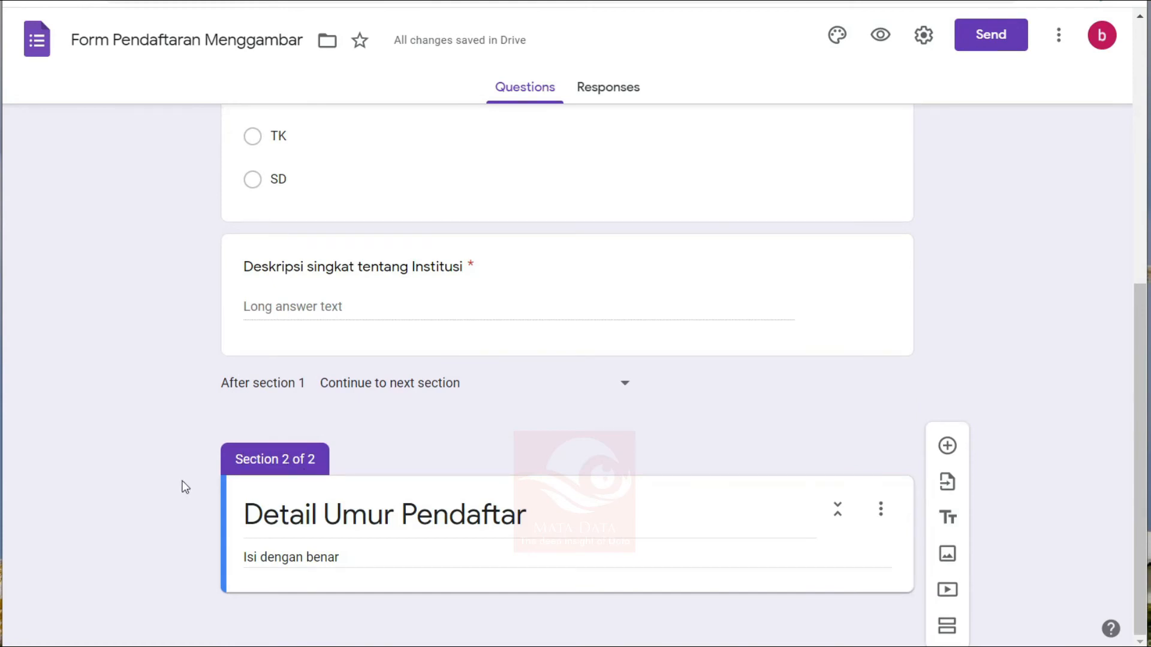
pyautogui.scroll(8, 150, 455)
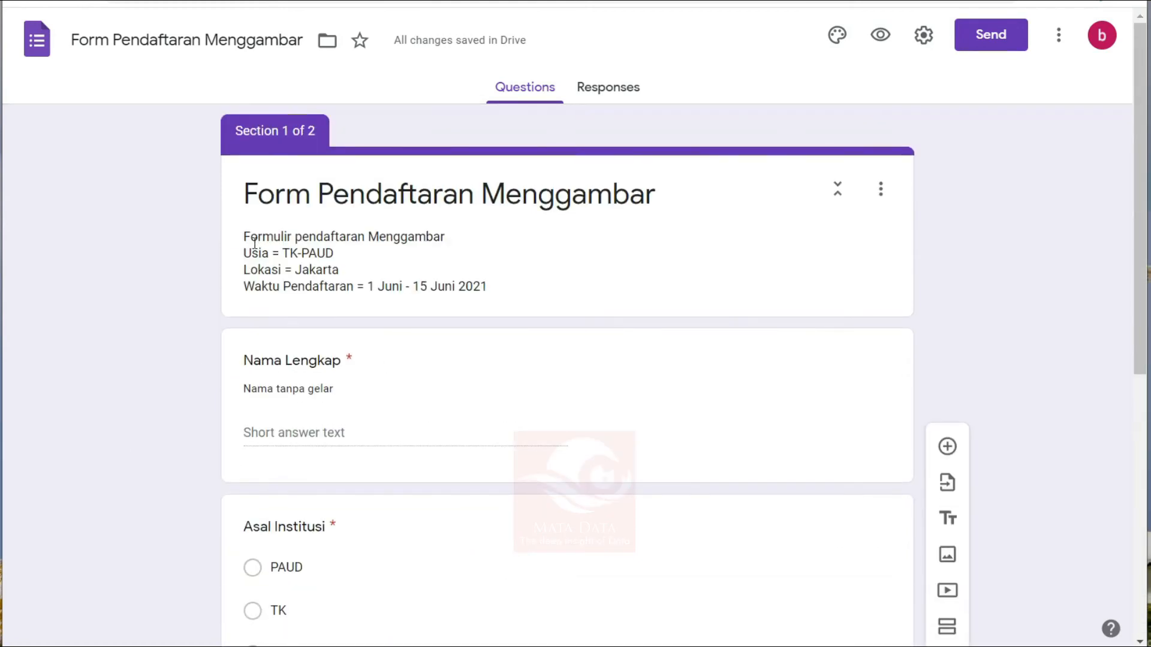
pyautogui.scroll(-7, 254, 243)
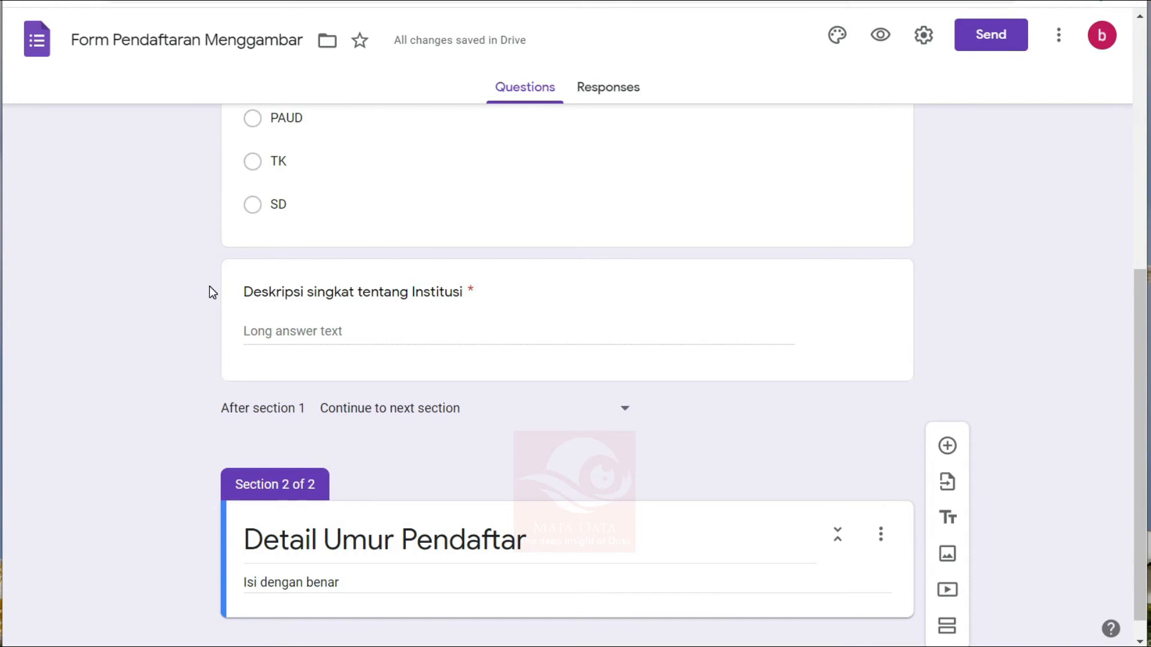
# Step: Add a short-answer question titled "Umur" to the Detail Umur Pendaftar section and make it required
pyautogui.scroll(8, 209, 287)
pyautogui.scroll(-5, 299, 331)
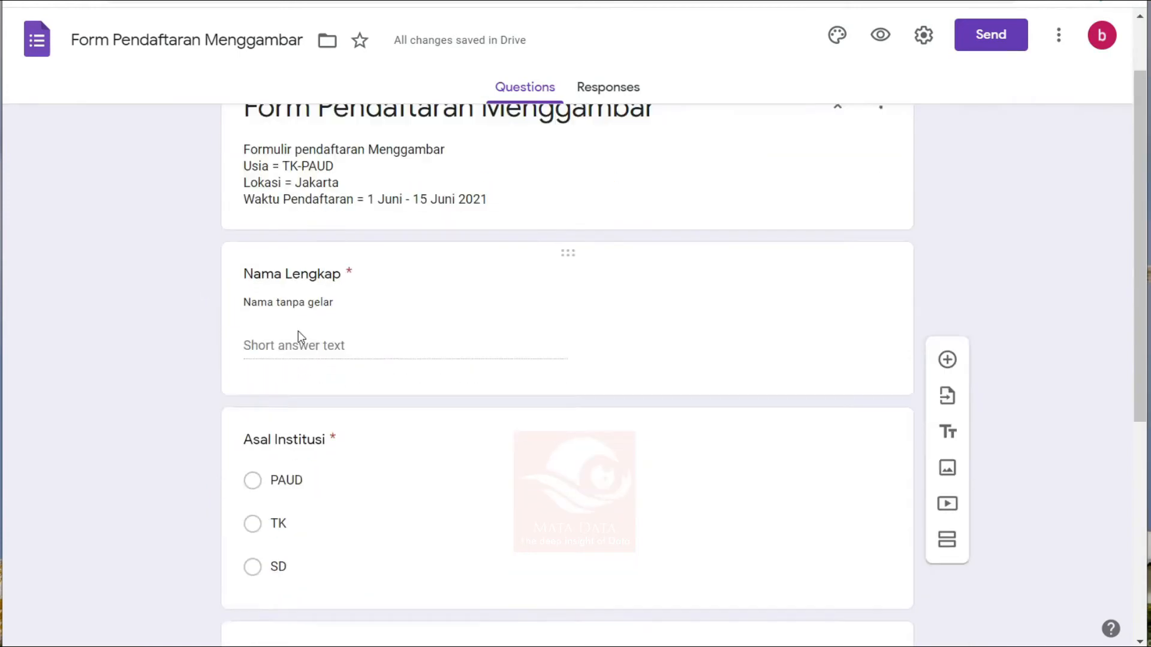
pyautogui.scroll(5, 294, 329)
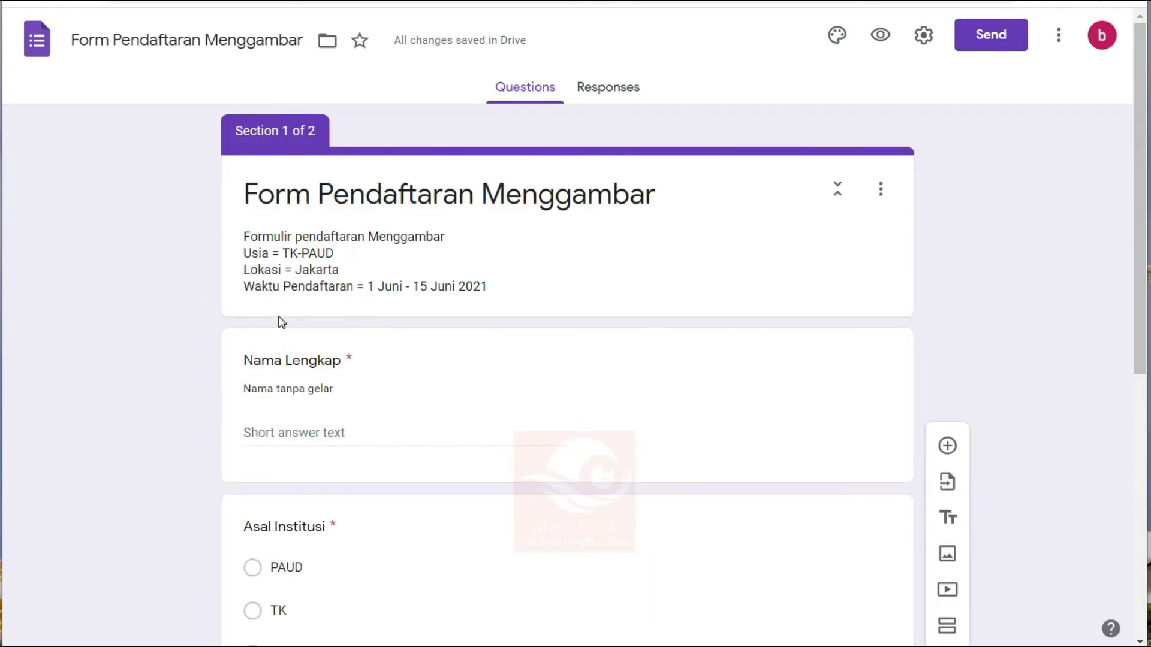
pyautogui.scroll(-8, 278, 321)
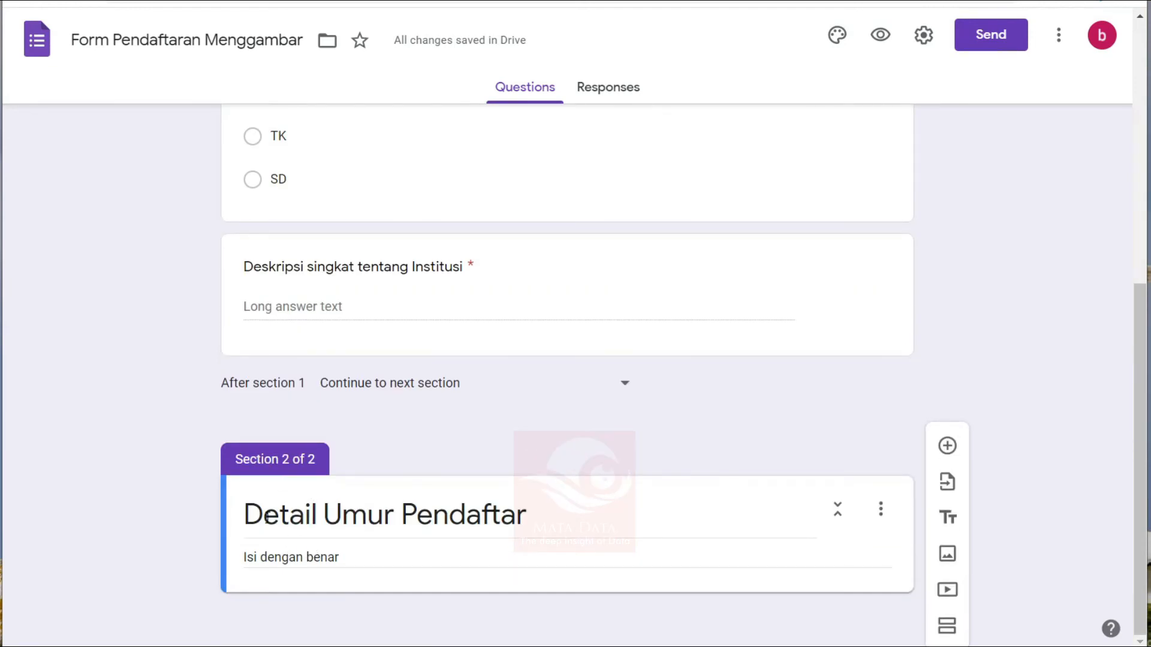
pyautogui.scroll(5, 218, 483)
pyautogui.scroll(-5, 205, 467)
pyautogui.click(947, 445)
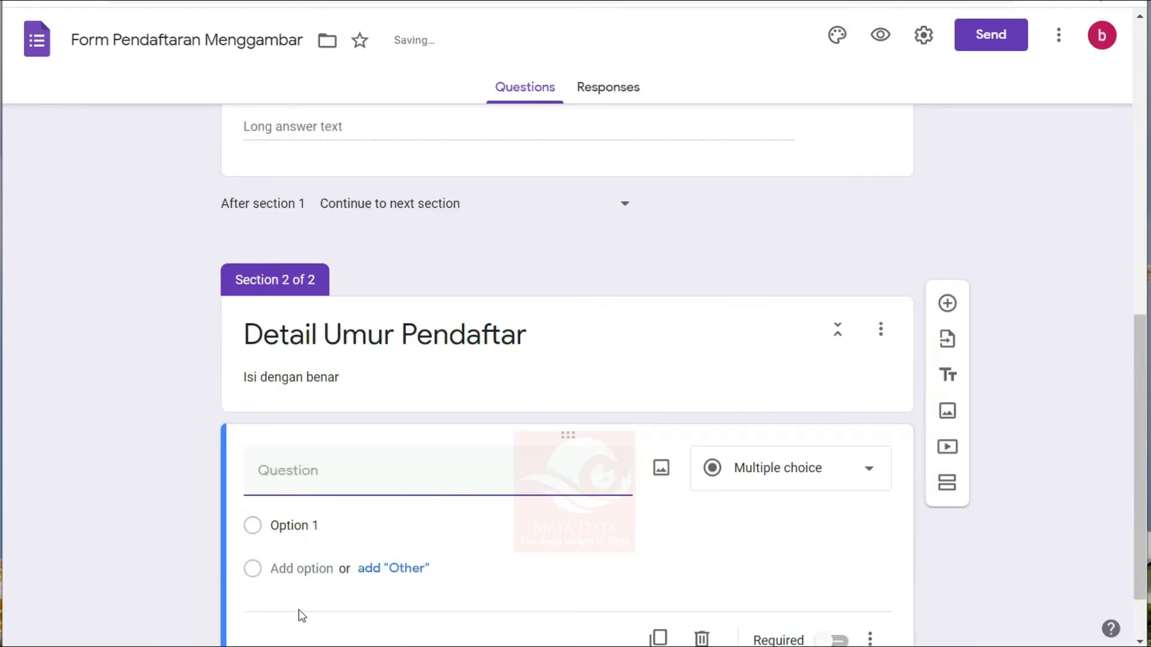
pyautogui.write('Umur')
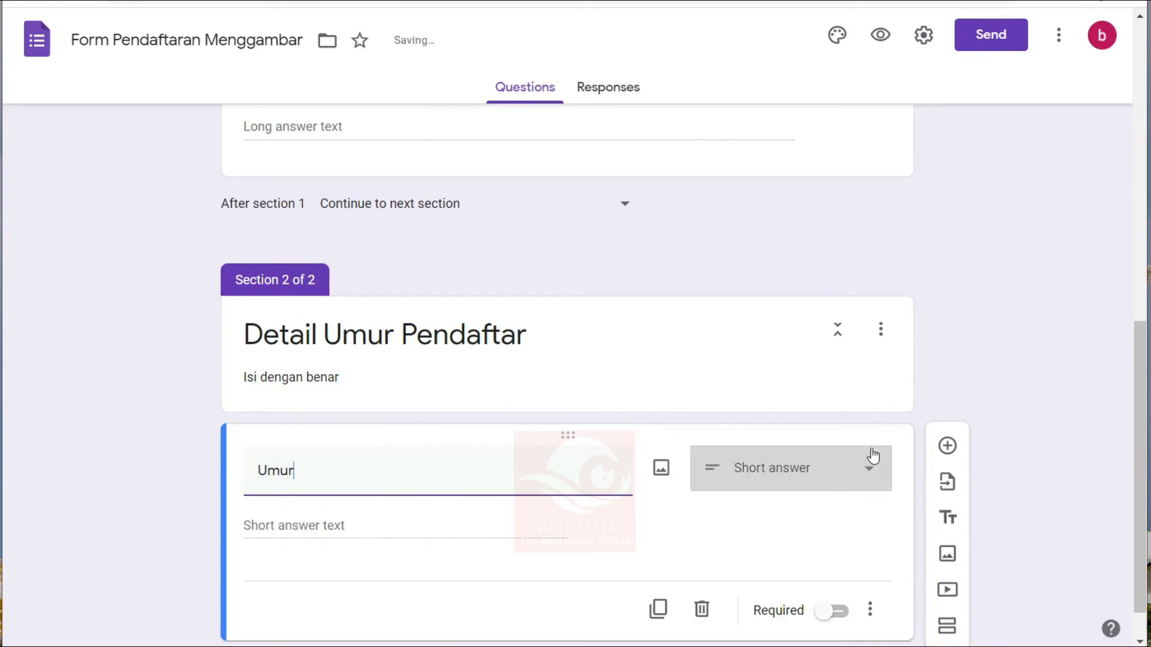
pyautogui.click(834, 612)
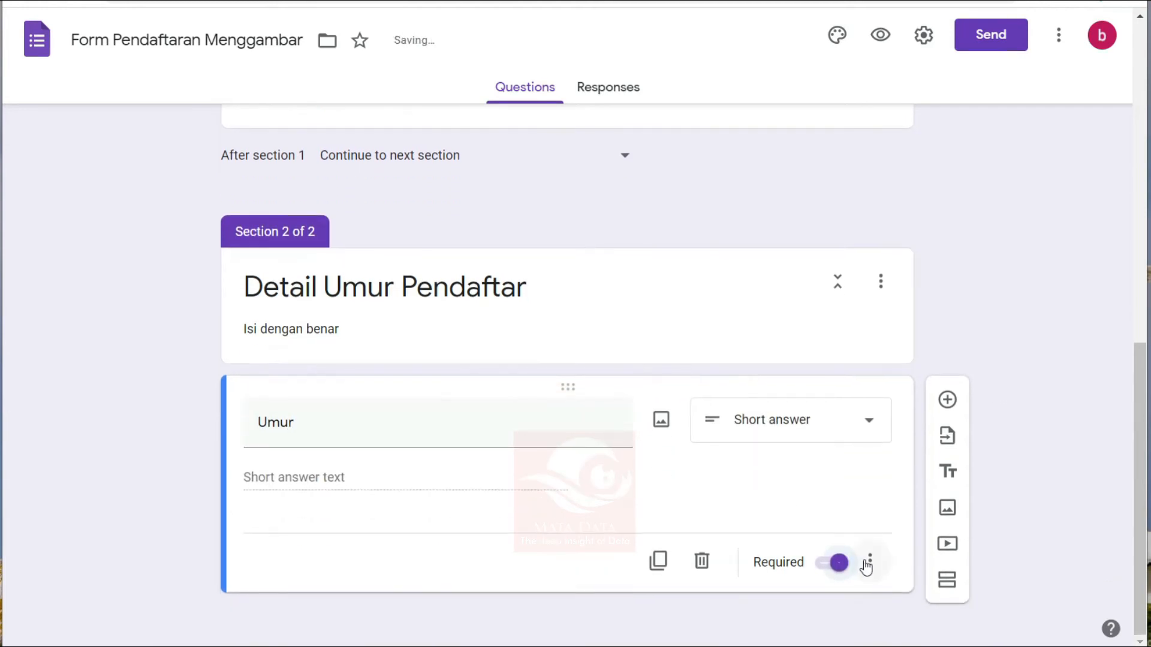
# Step: Add response validation to the Umur question that accepts only a number greater than 3
pyautogui.click(870, 562)
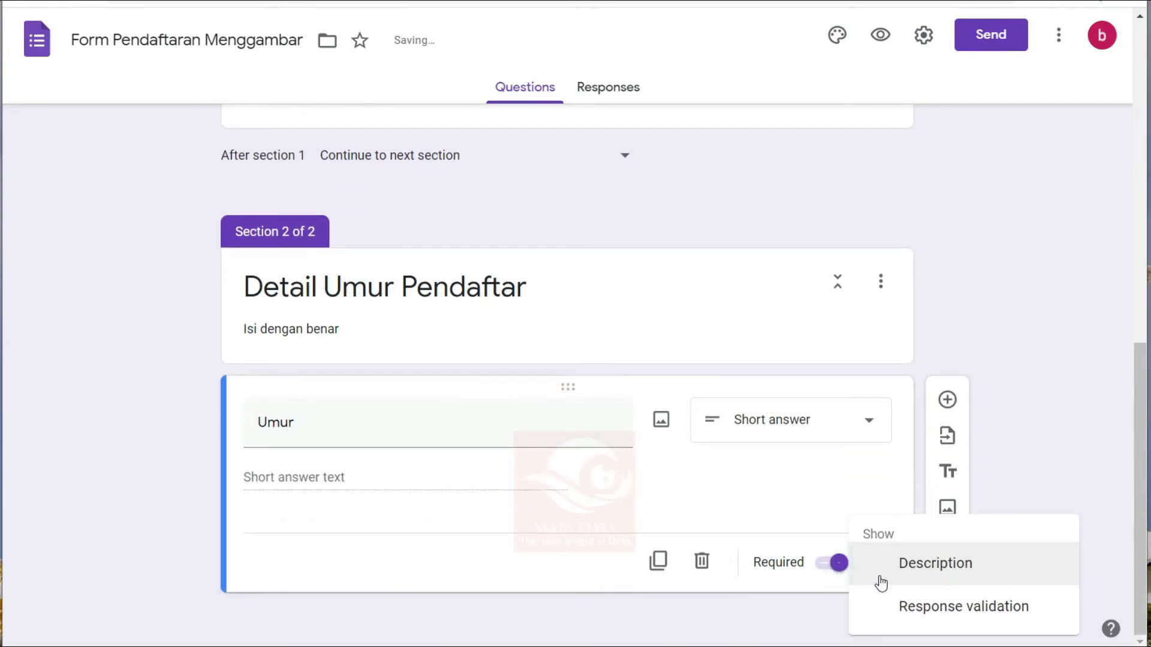
pyautogui.click(926, 617)
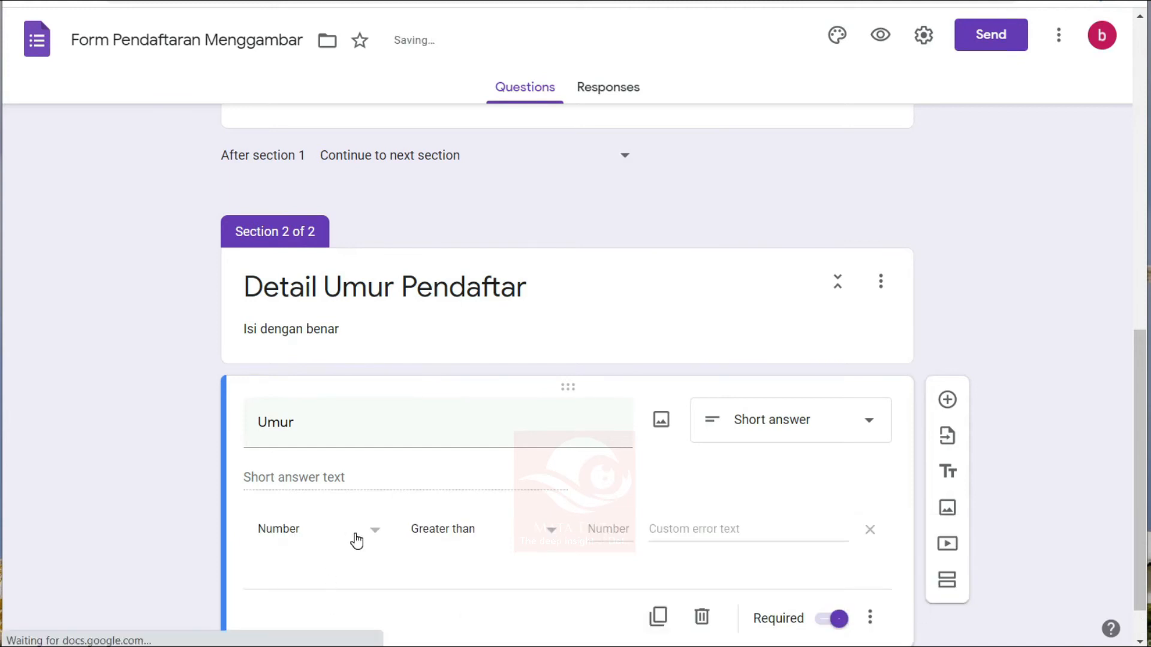
pyautogui.click(548, 530)
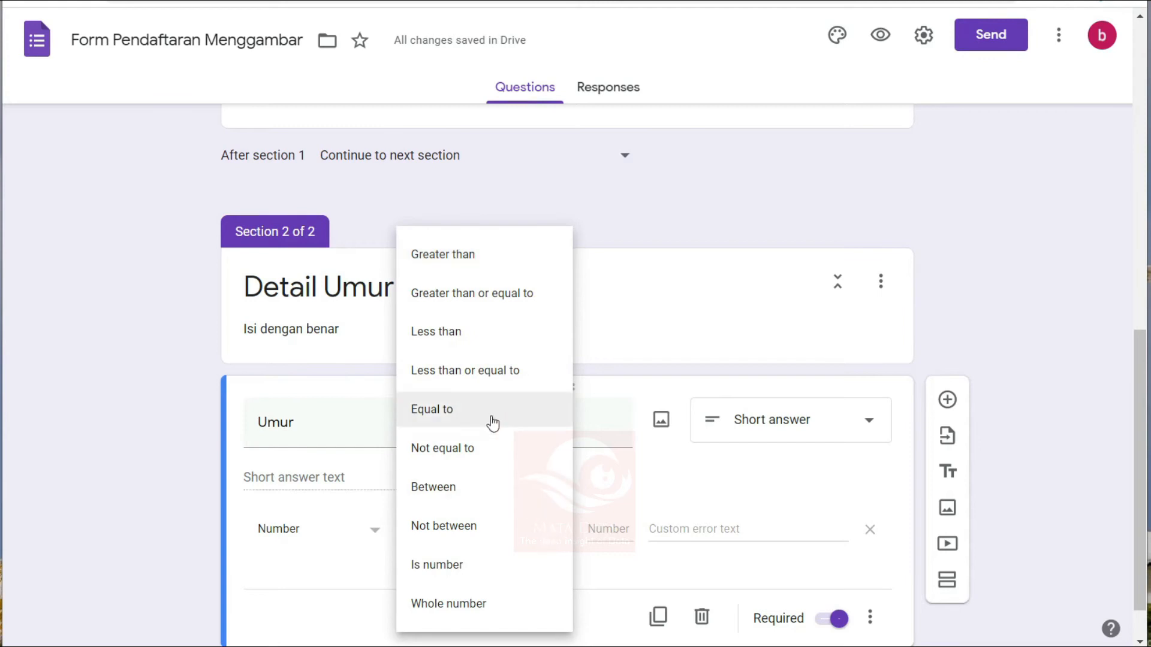
pyautogui.click(468, 258)
pyautogui.click(615, 530)
pyautogui.write('1')
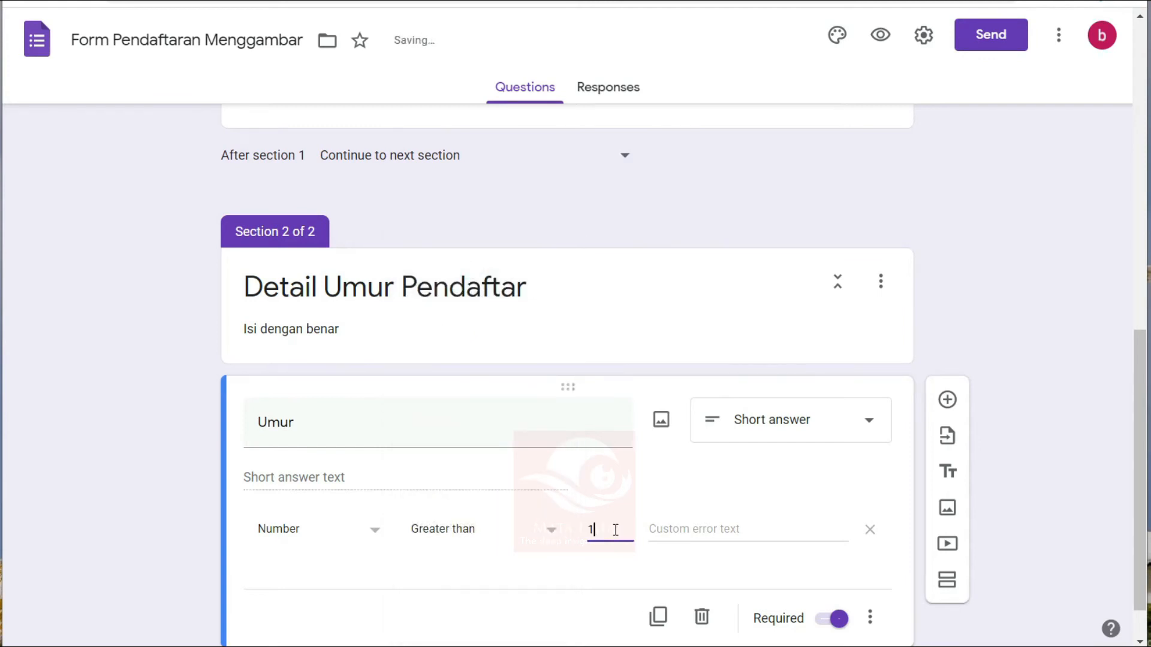
pyautogui.click(710, 529)
pyautogui.click(601, 533)
pyautogui.doubleClick(601, 535)
pyautogui.write('3')
# Step: Set the custom error text of the Umur validation to "Umur harus 3 tahun atau lebih"
pyautogui.click(672, 533)
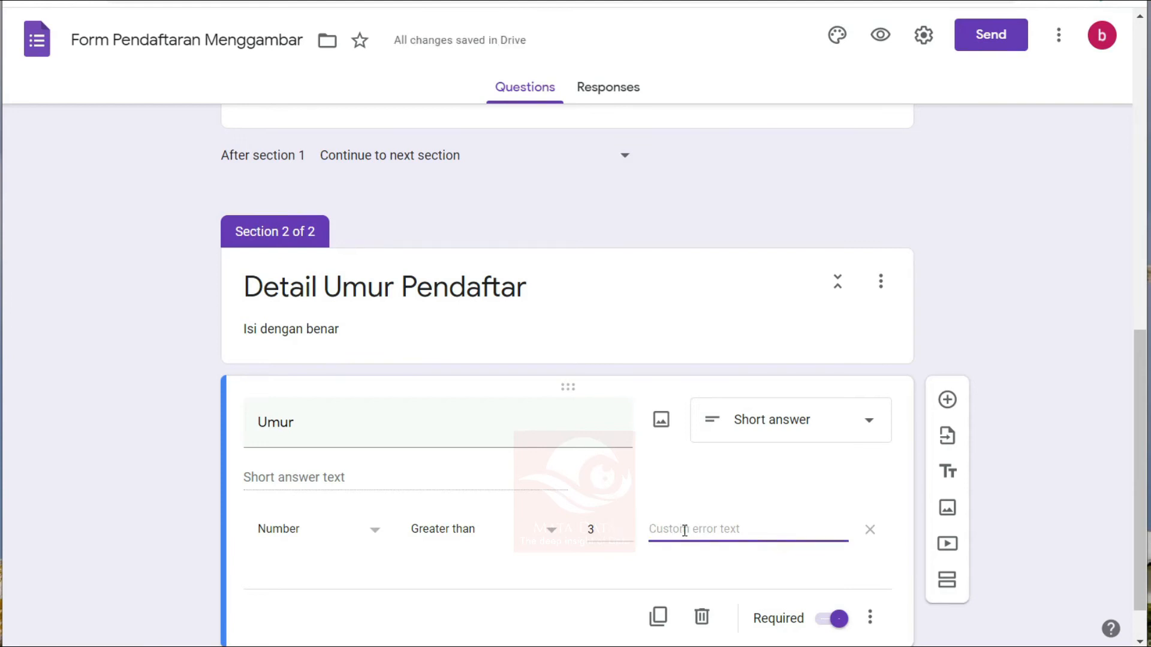
pyautogui.click(599, 533)
pyautogui.click(692, 534)
pyautogui.write('Umur harus 3 tahun a')
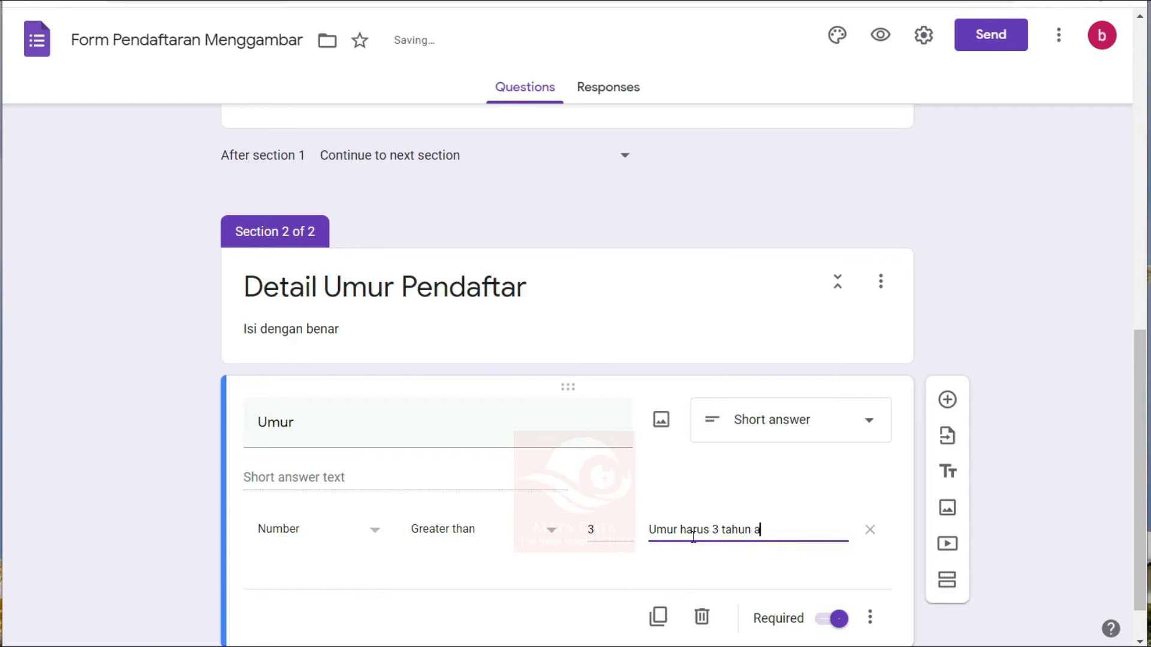
pyautogui.write('tau lebih')
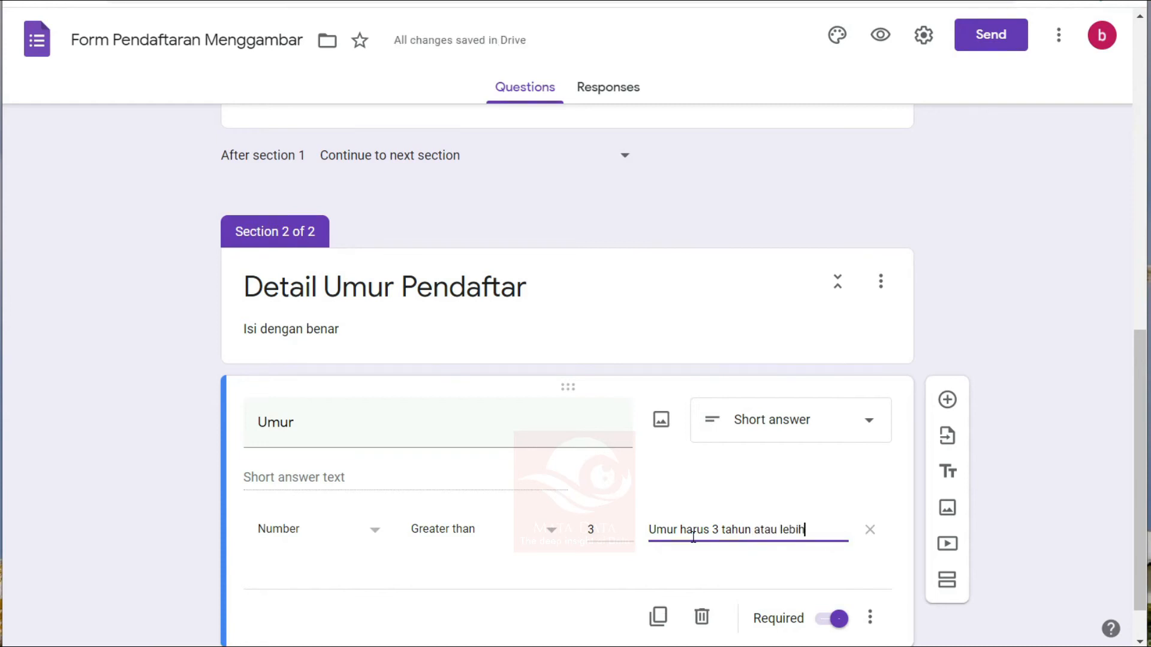
pyautogui.click(510, 594)
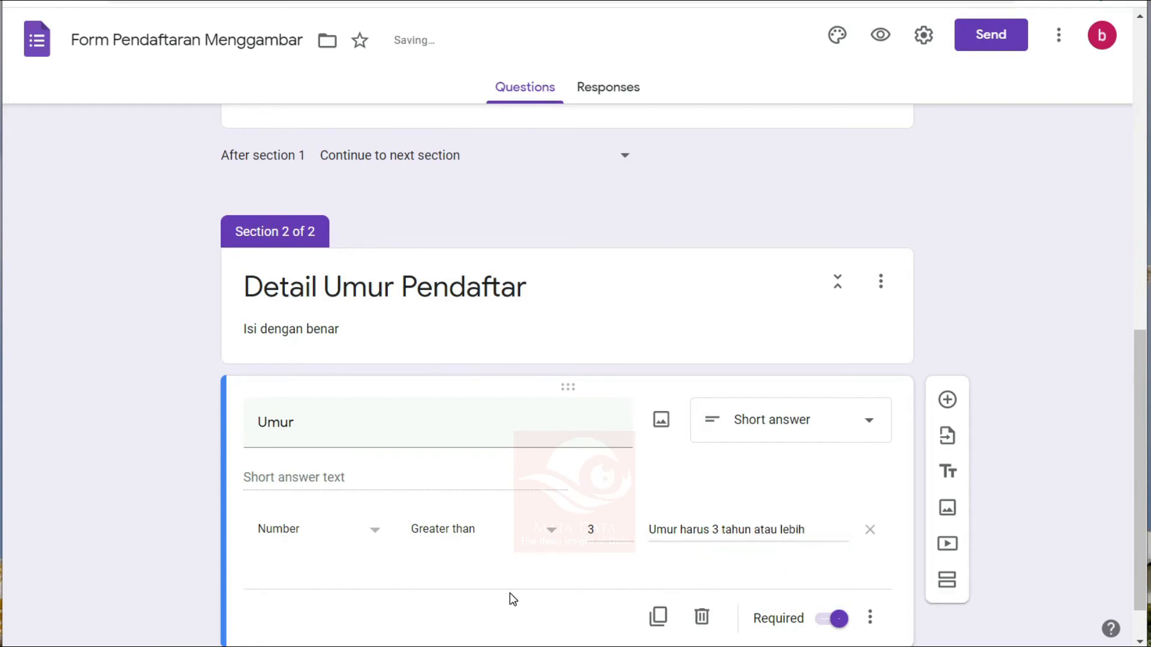
pyautogui.click(670, 535)
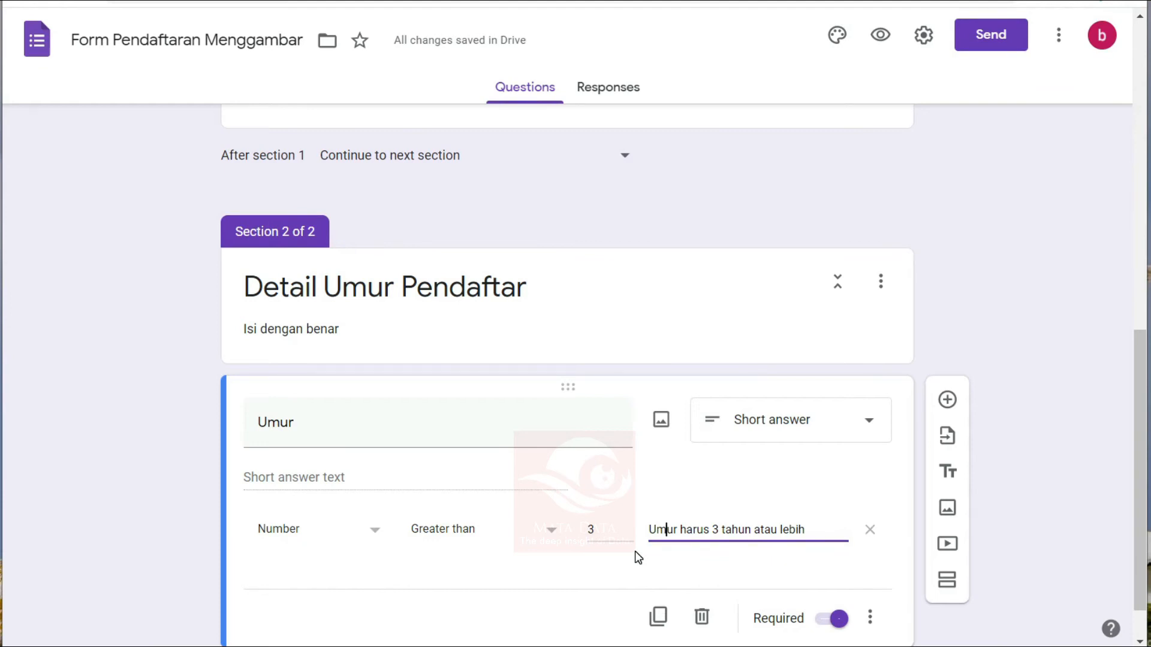
pyautogui.click(598, 530)
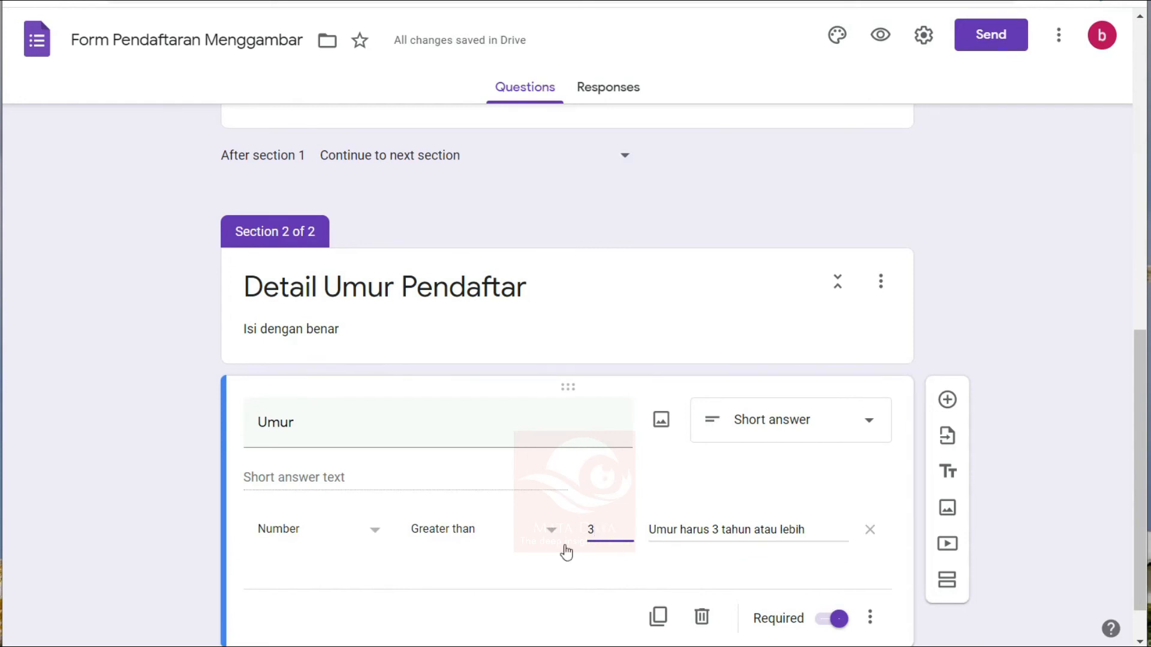
# Step: Add a file upload question below Umur, allowing respondents to upload to Drive, and title it "Pas Foto"
pyautogui.scroll(-1, 659, 521)
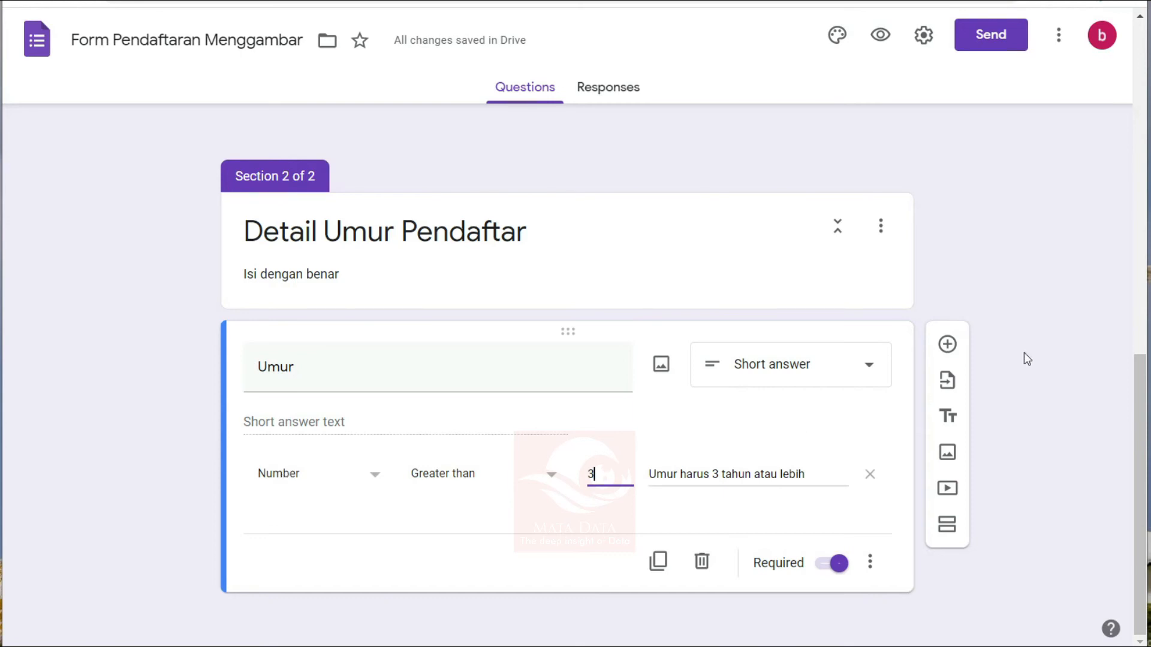
pyautogui.click(947, 344)
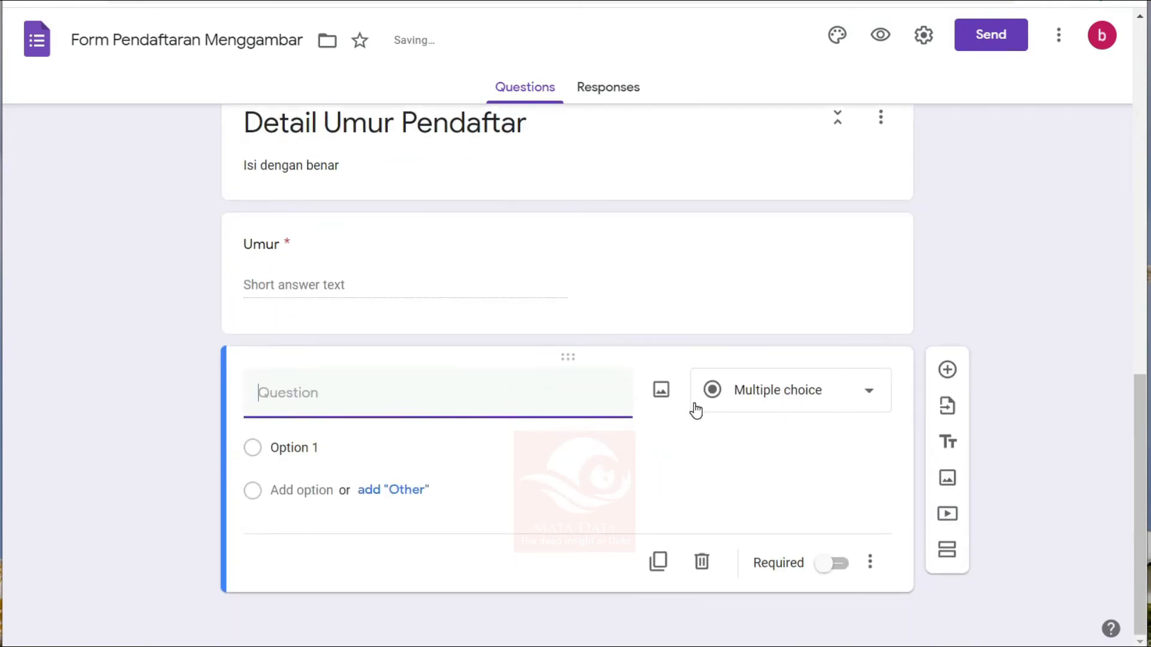
pyautogui.click(765, 382)
pyautogui.click(764, 367)
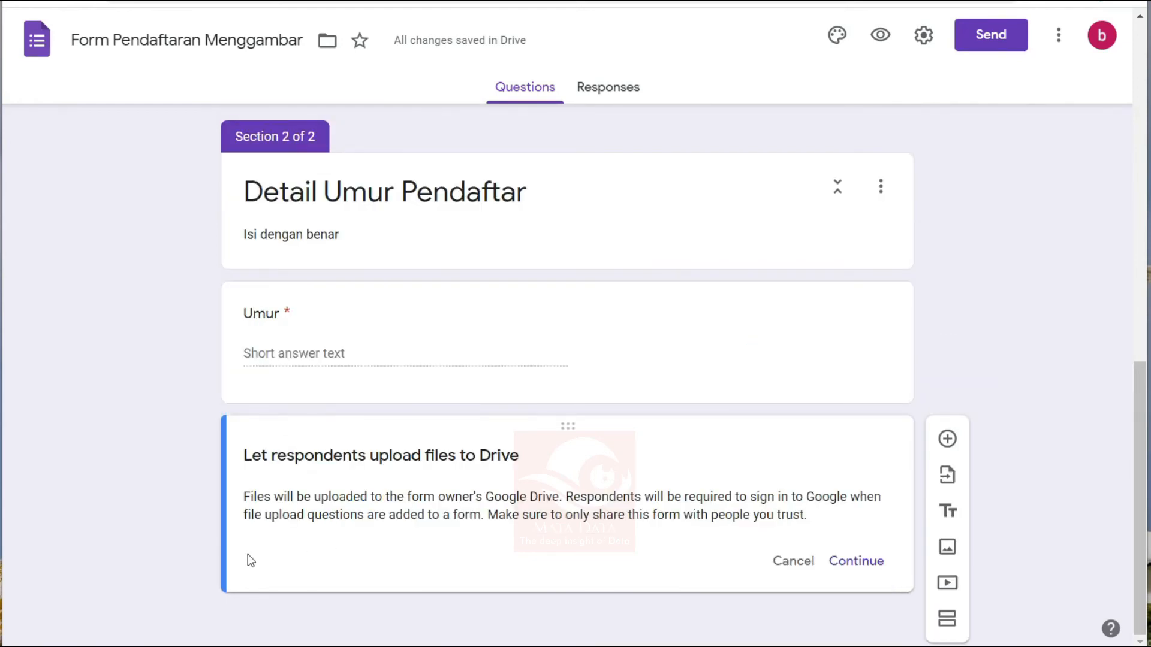
pyautogui.click(856, 562)
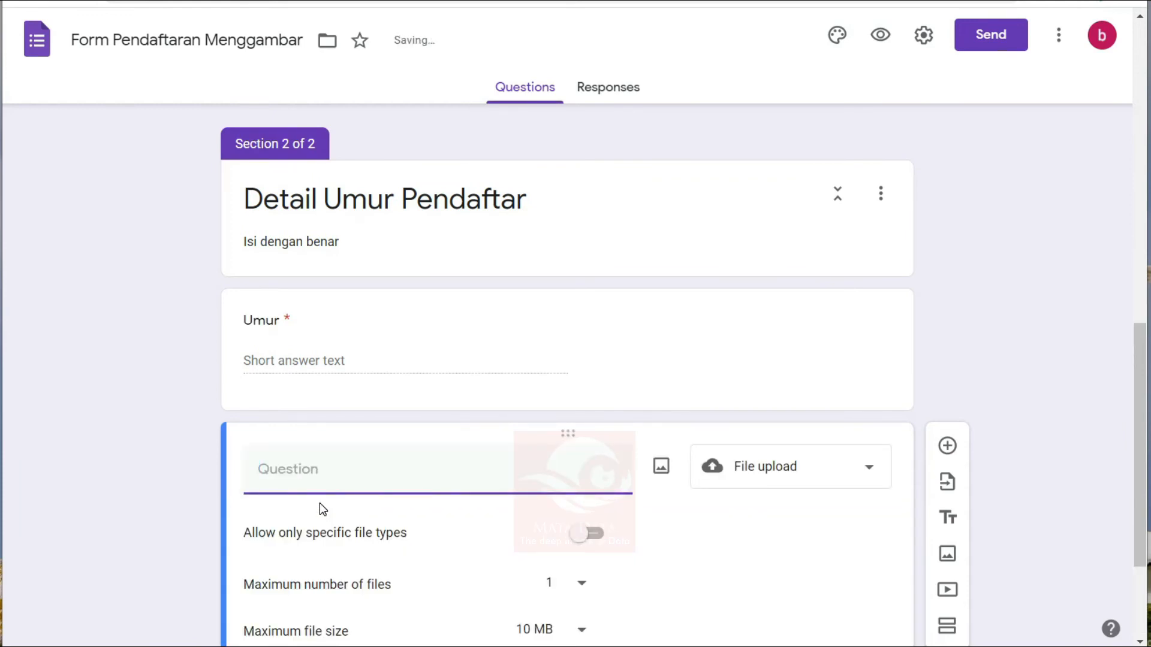
pyautogui.write('Pas Foto')
# Step: Try restricting the Pas Foto uploads to the Image file type
pyautogui.scroll(-3, 210, 501)
pyautogui.click(590, 359)
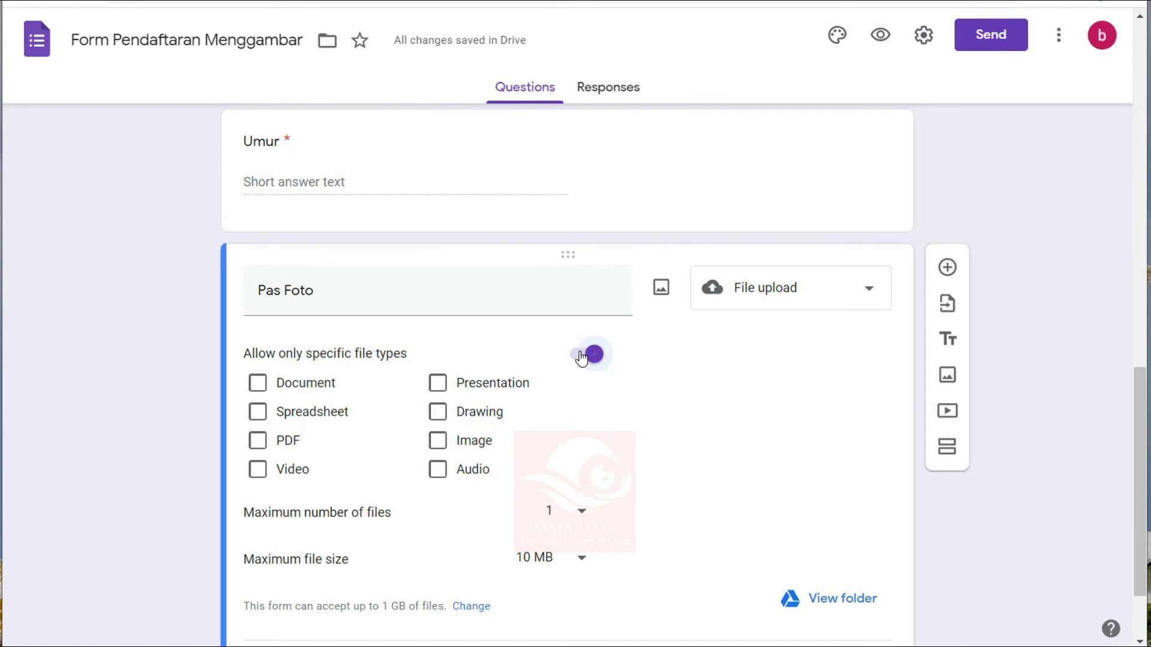
pyautogui.click(439, 445)
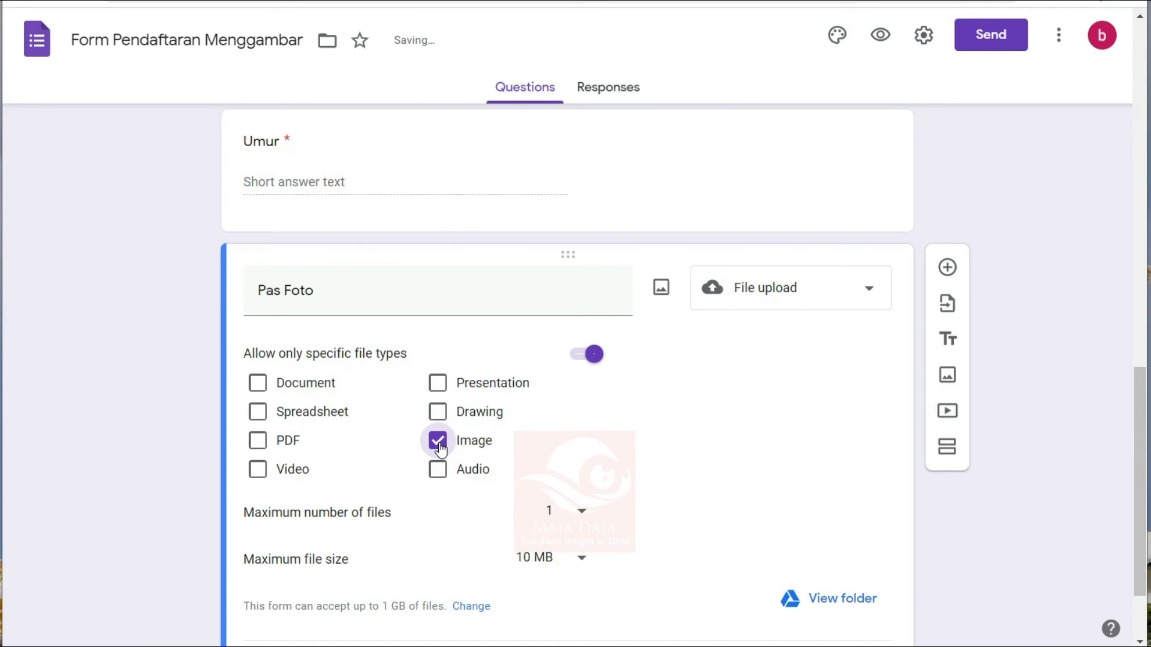
pyautogui.click(438, 443)
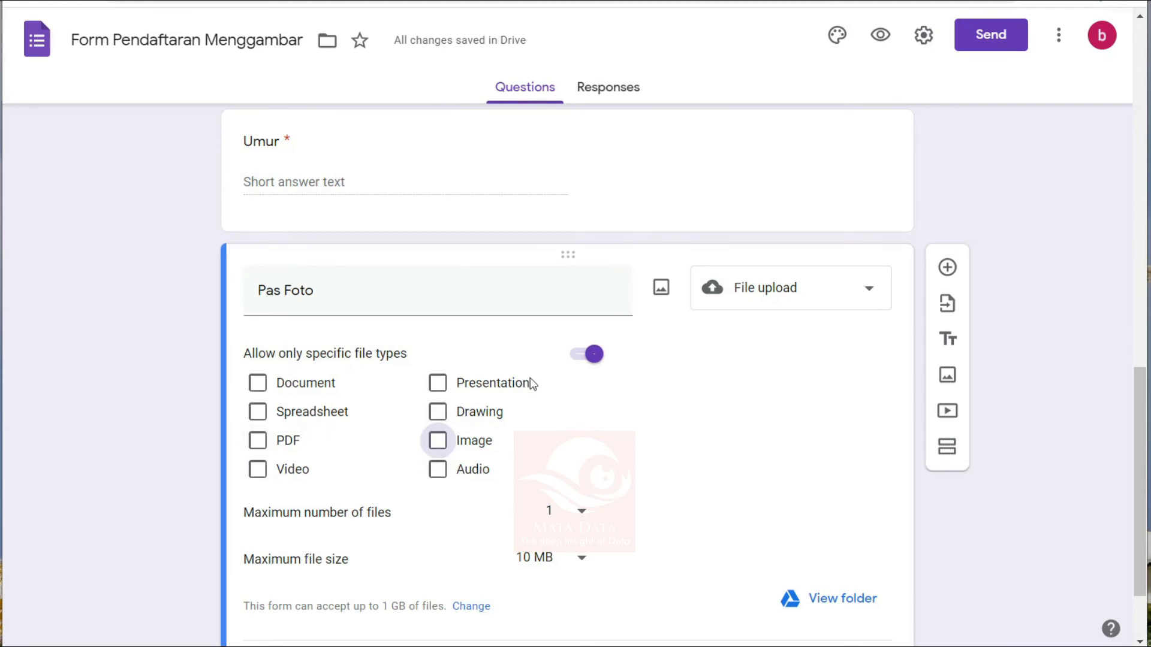
pyautogui.click(580, 357)
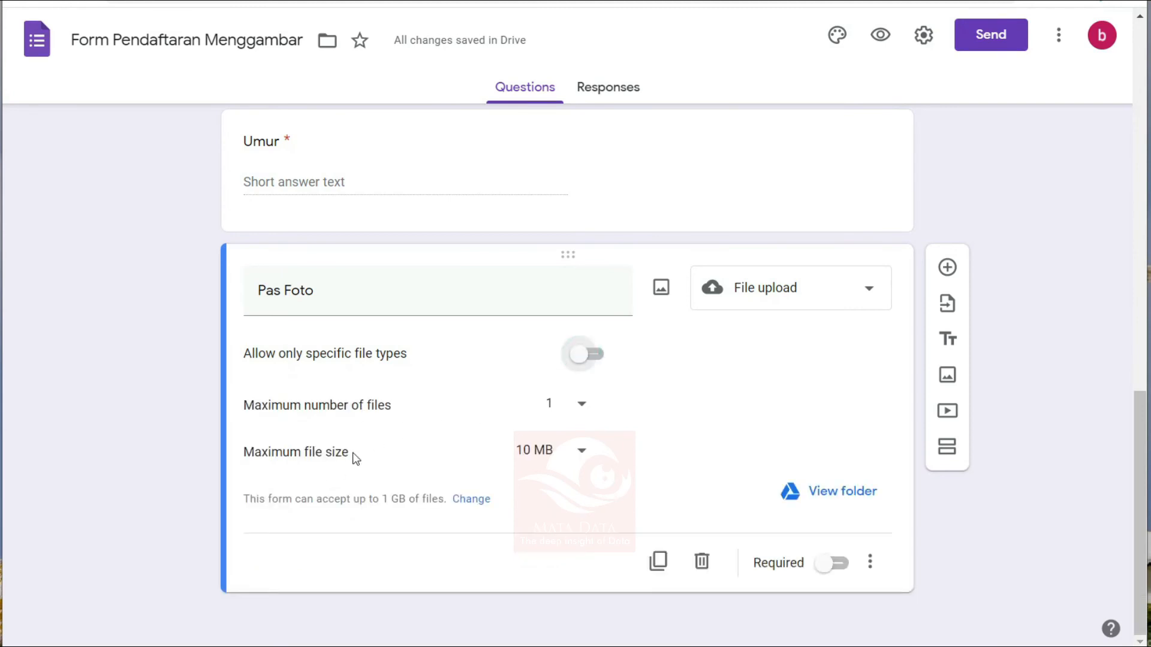
# Step: Keep the Pas Foto upload limits at 1 file and 10 MB, and make the question required
pyautogui.click(579, 408)
pyautogui.click(548, 408)
pyautogui.click(560, 459)
pyautogui.click(262, 436)
pyautogui.click(830, 567)
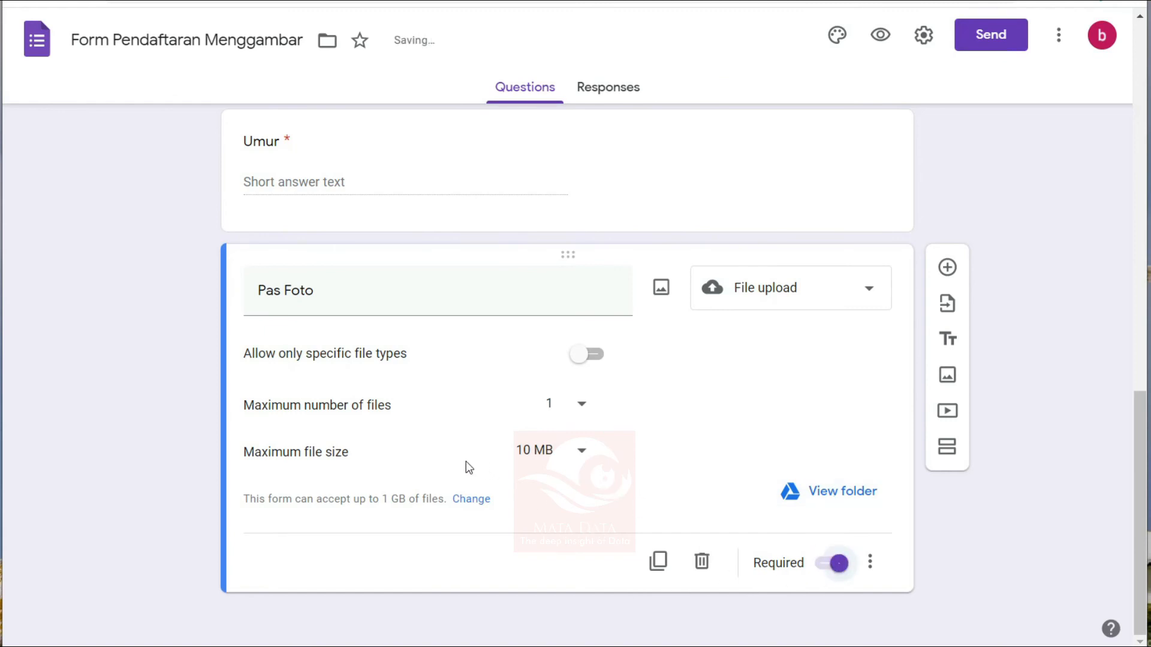
# Step: Add a third section to the form after the Pas Foto question
pyautogui.scroll(6, 465, 465)
pyautogui.scroll(-5, 457, 473)
pyautogui.scroll(-2, 445, 478)
pyautogui.scroll(10, 444, 478)
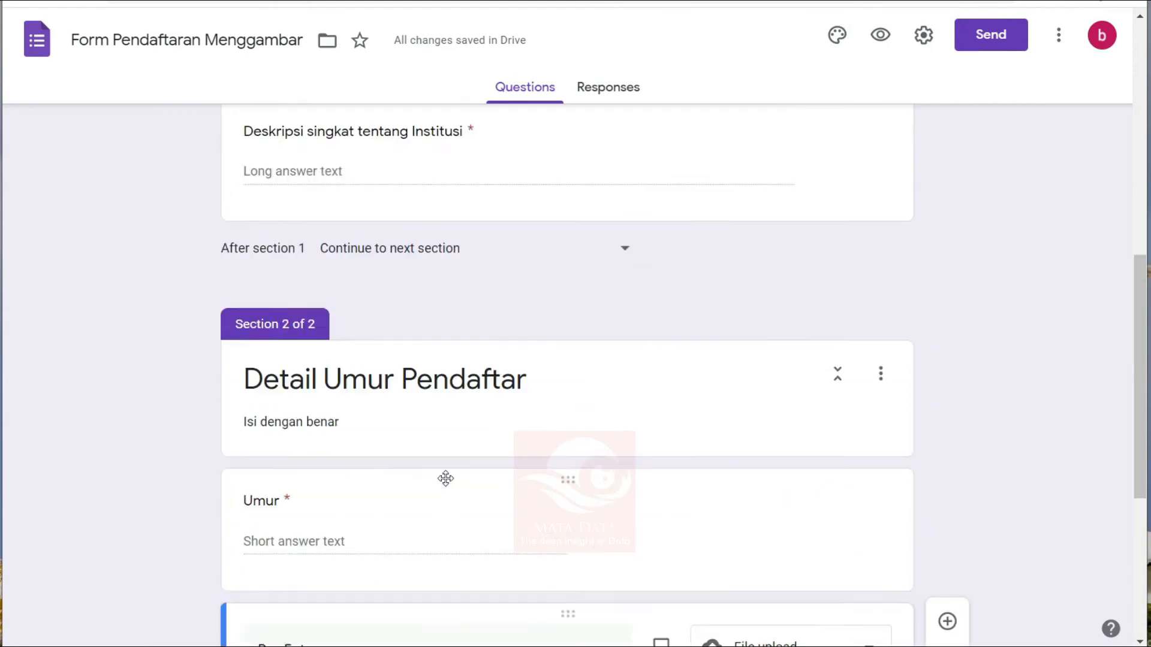
pyautogui.scroll(-7, 445, 479)
pyautogui.scroll(-3, 446, 483)
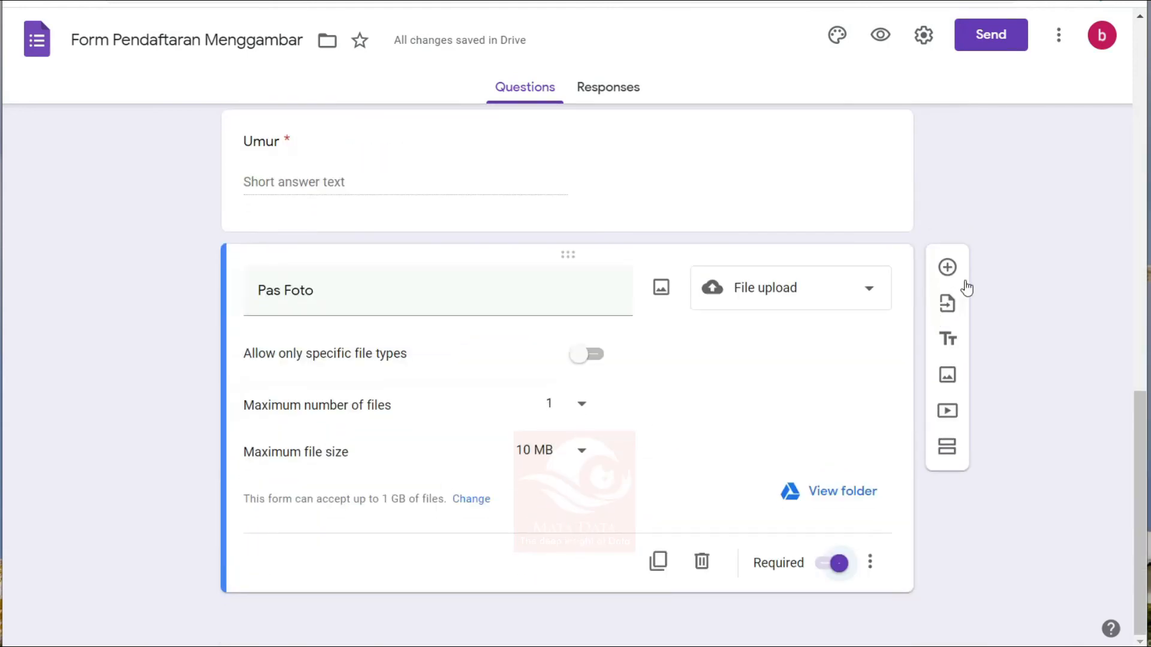
pyautogui.click(945, 451)
pyautogui.scroll(7, 324, 474)
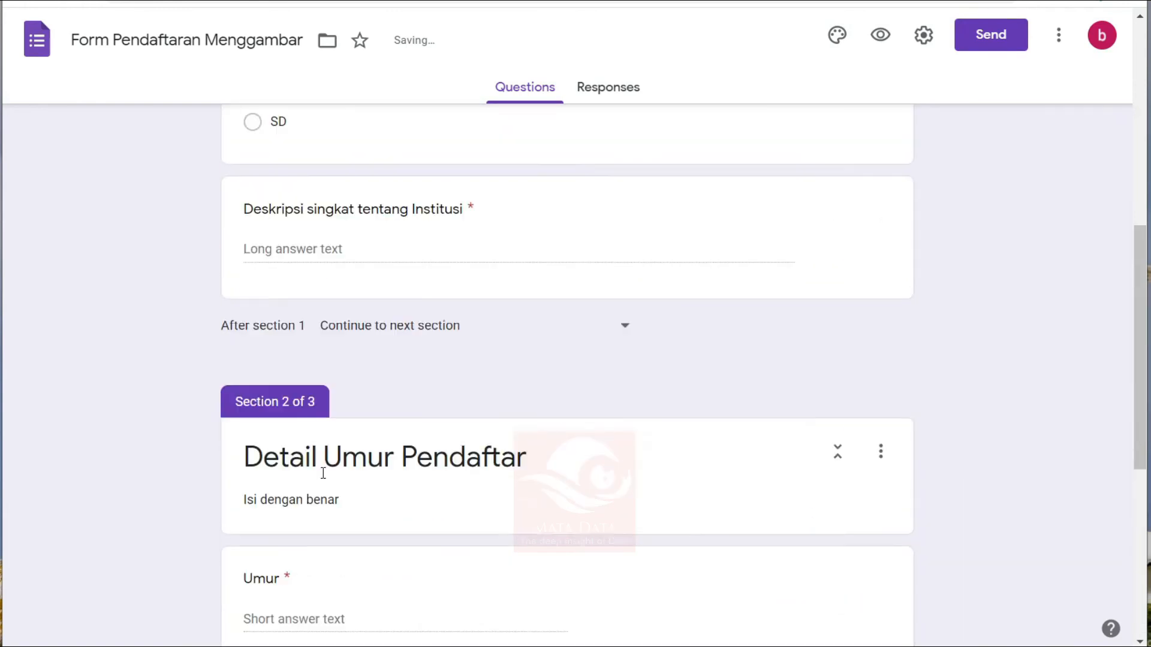
pyautogui.scroll(7, 330, 387)
pyautogui.scroll(-14, 324, 365)
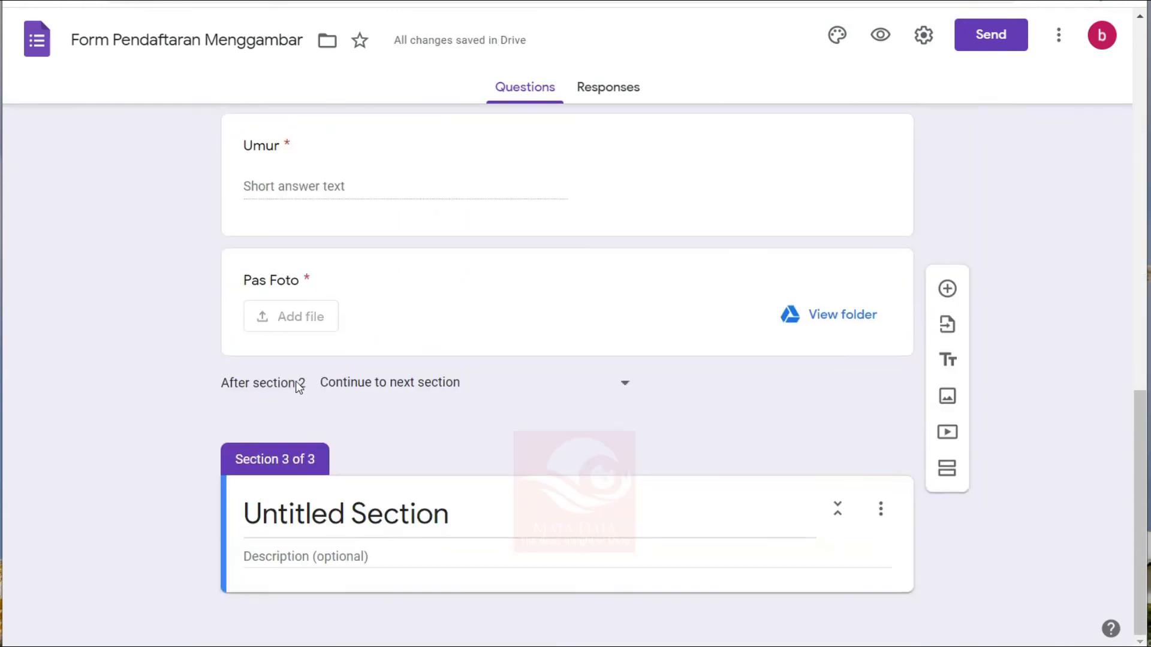
# Step: Title the third section "Pernyataan"
pyautogui.click(296, 519)
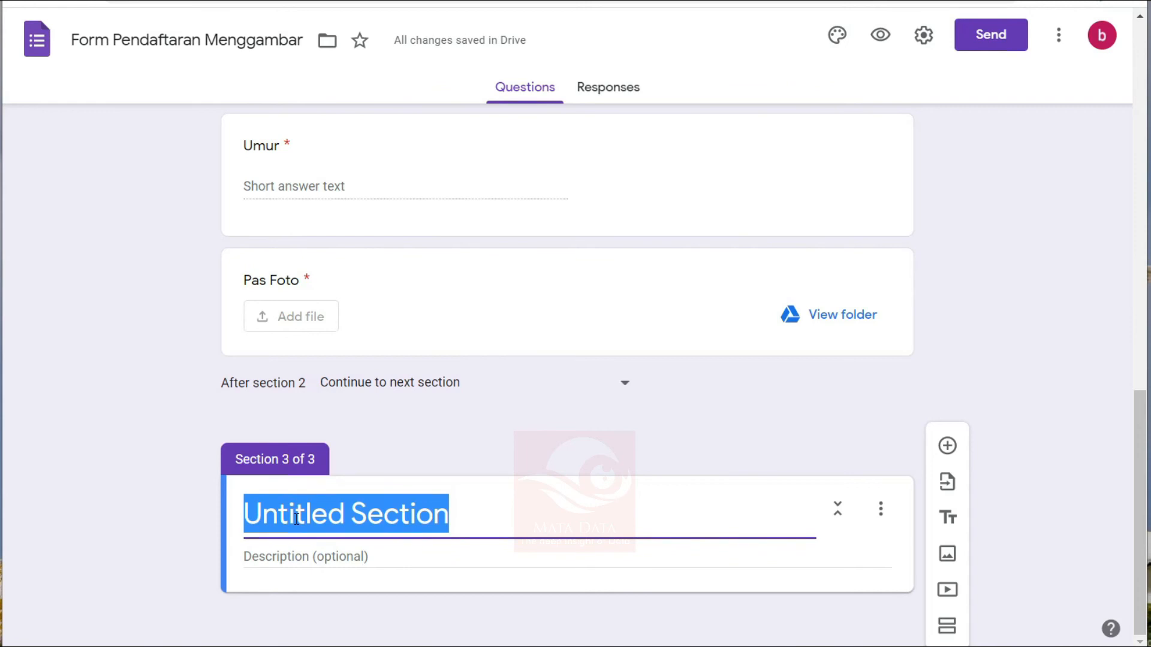
pyautogui.write('Penyata')
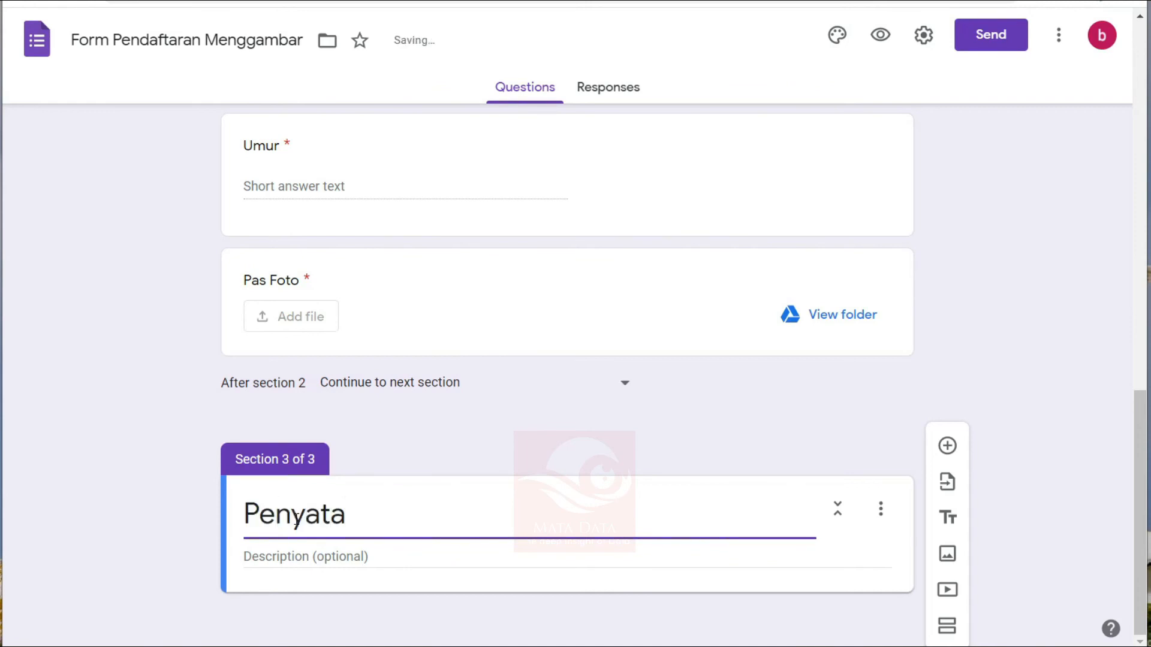
pyautogui.write('an')
pyautogui.click(274, 513)
pyautogui.write('r')
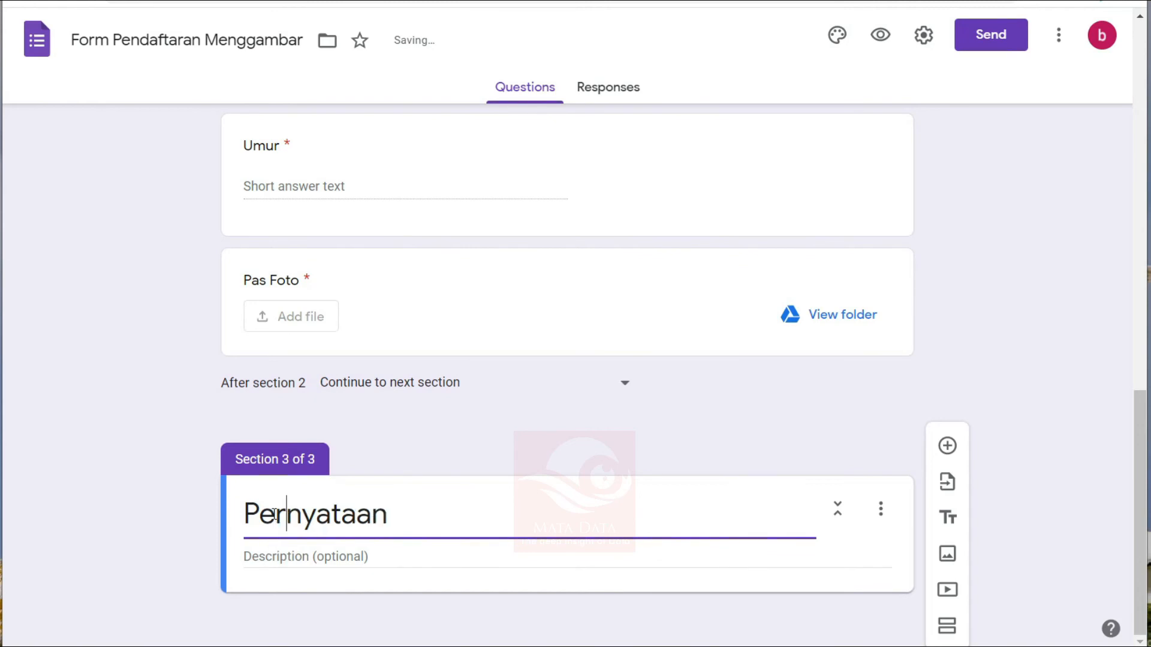
# Step: Add a multiple-choice question to the Pernyataan section reading "Apakah siap menerima semua keputusan juri?"
pyautogui.click(947, 446)
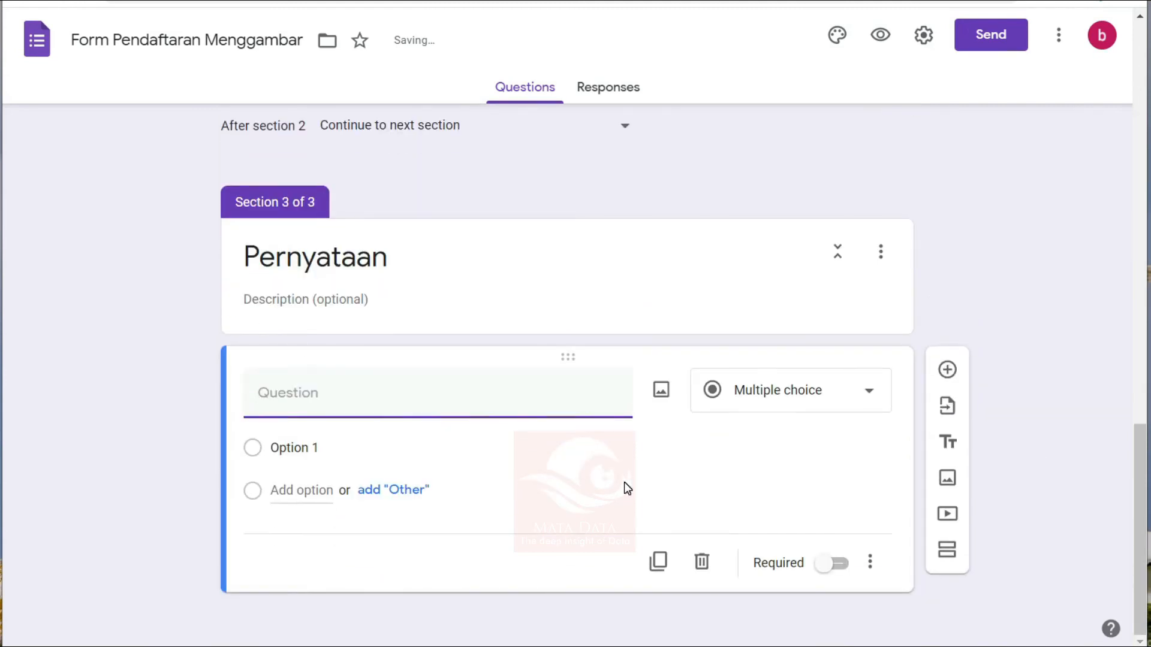
pyautogui.write('Apakah siap men')
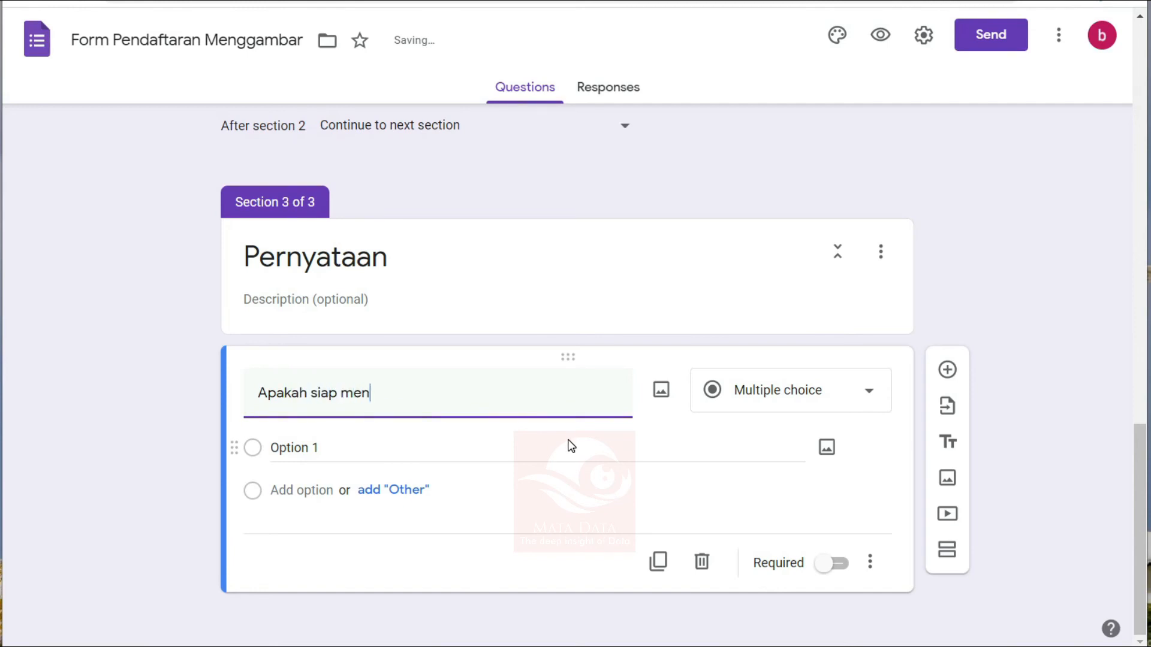
pyautogui.write('erima')
pyautogui.write('semua keputusan ')
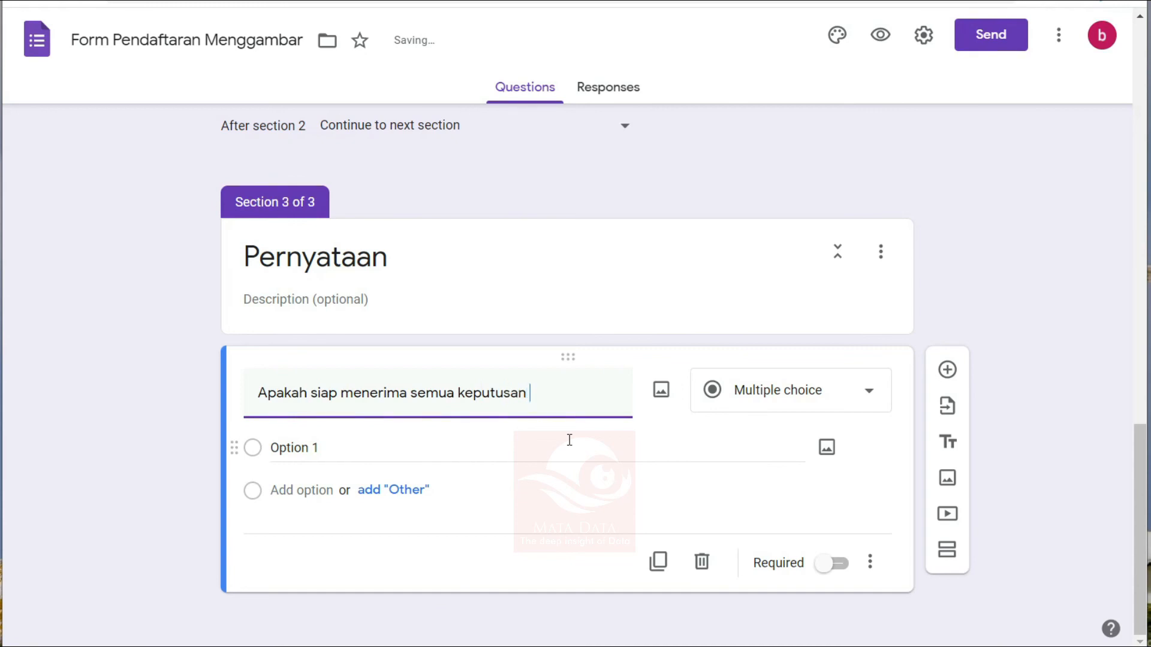
pyautogui.write('juri?')
# Step: Enter "YA" and "TIDAK" as the answer options for the question about the jury's decisions
pyautogui.click(300, 450)
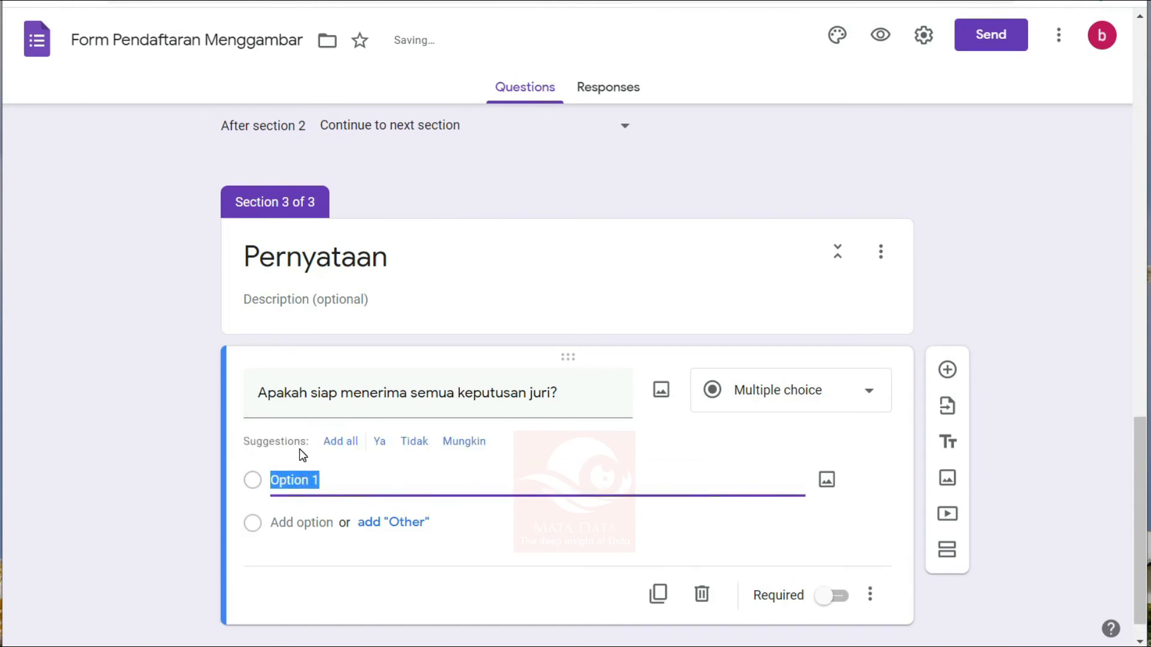
pyautogui.write('YA')
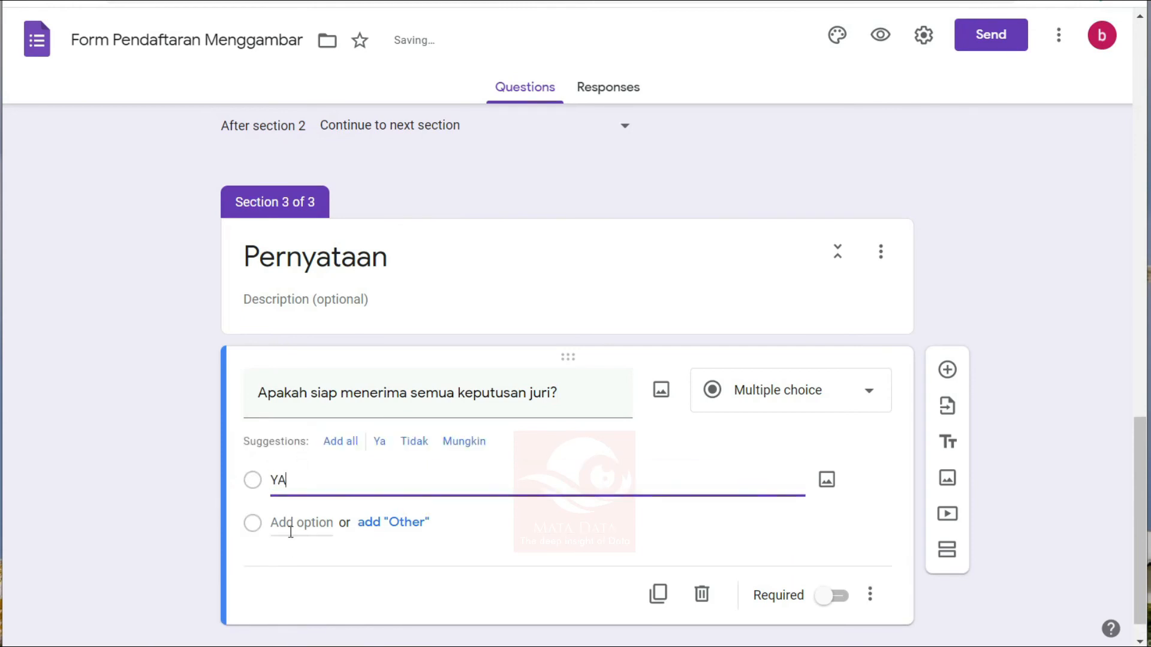
pyautogui.click(291, 533)
pyautogui.write('TIDAK')
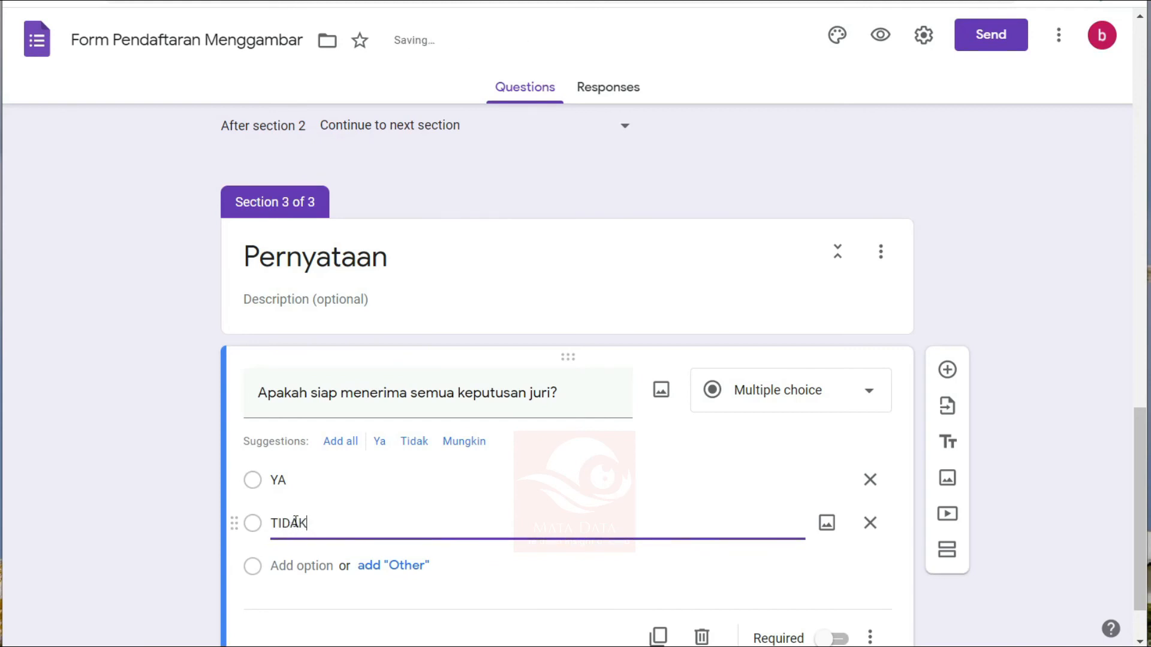
pyautogui.scroll(-1, 193, 444)
pyautogui.click(135, 406)
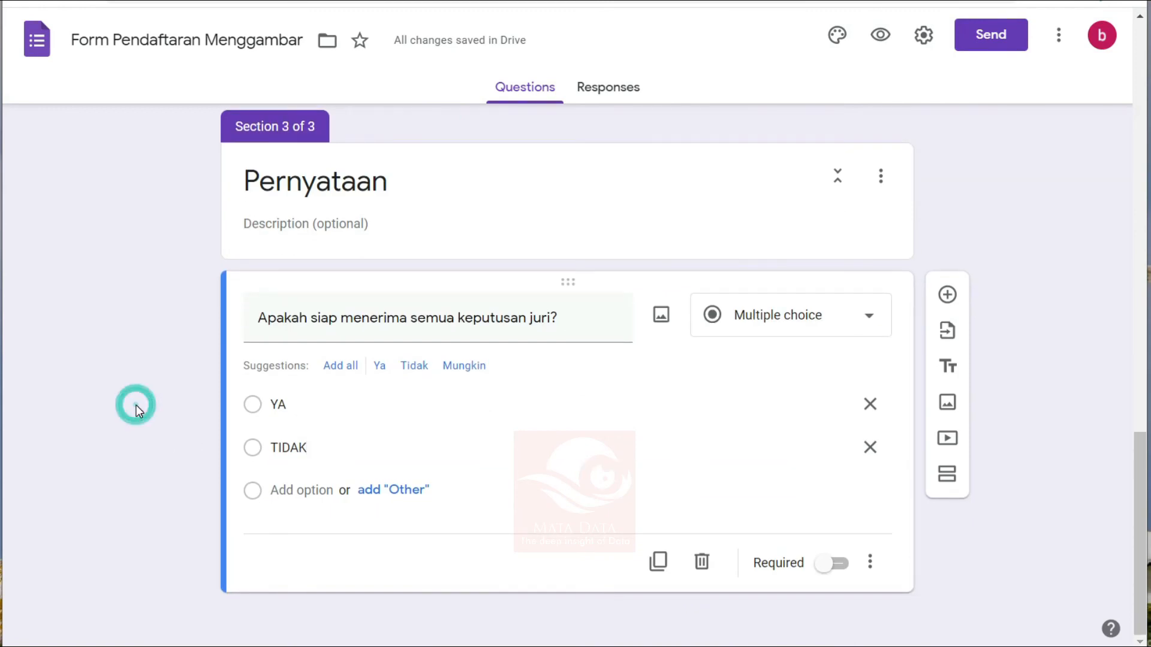
# Step: Replace the uppercase YA and TIDAK options with all suggested answers, Ya, Tidak and Mungkin, and make the question required
pyautogui.scroll(20, 138, 408)
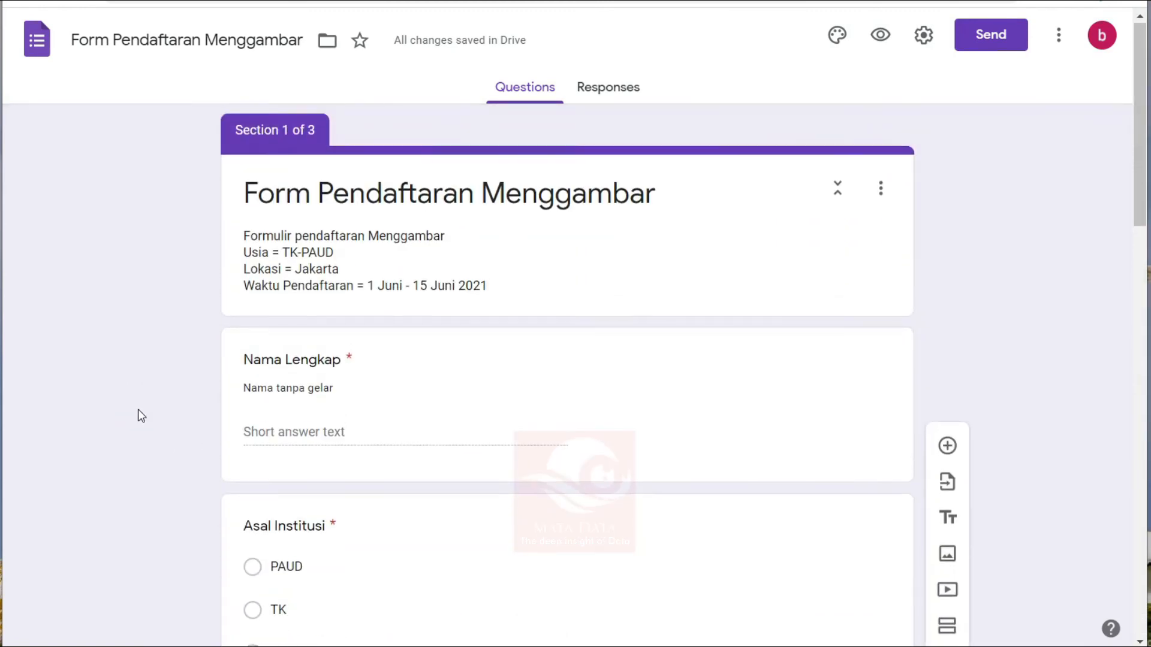
pyautogui.scroll(-20, 138, 408)
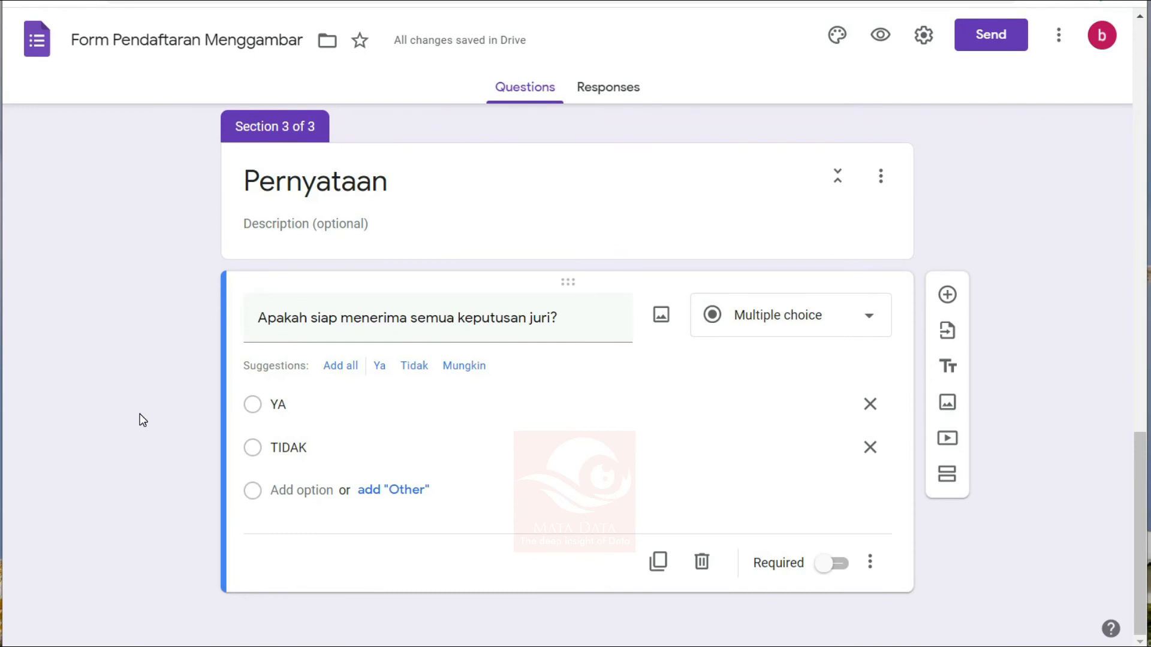
pyautogui.click(359, 367)
pyautogui.click(163, 456)
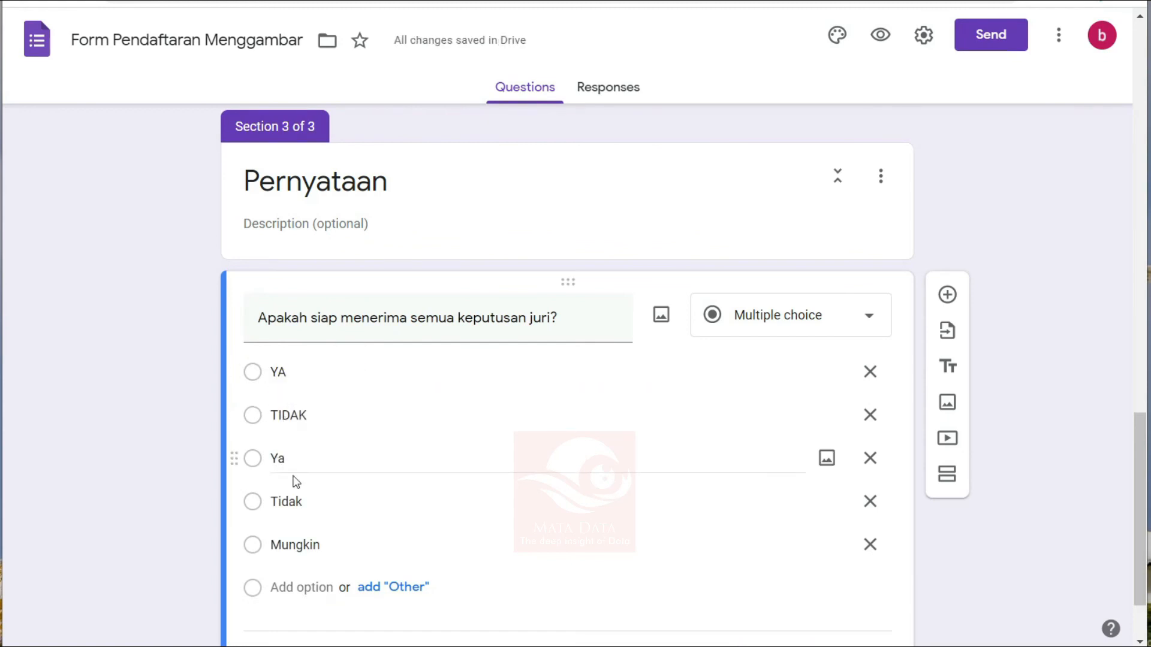
pyautogui.click(872, 371)
pyautogui.click(876, 373)
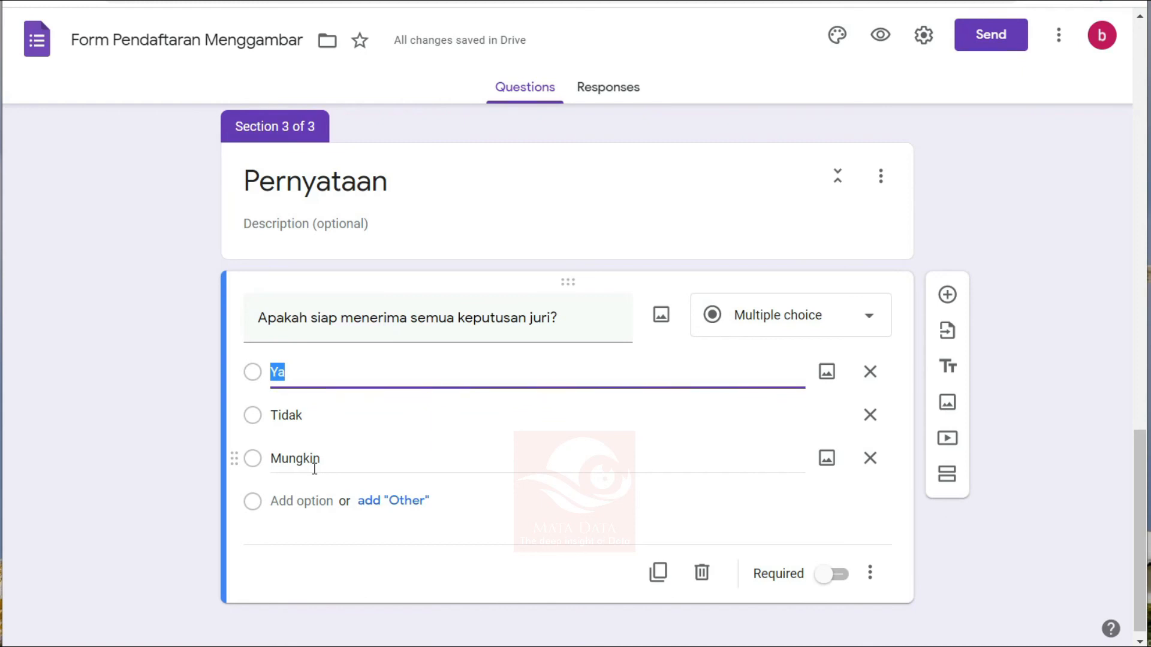
pyautogui.click(835, 574)
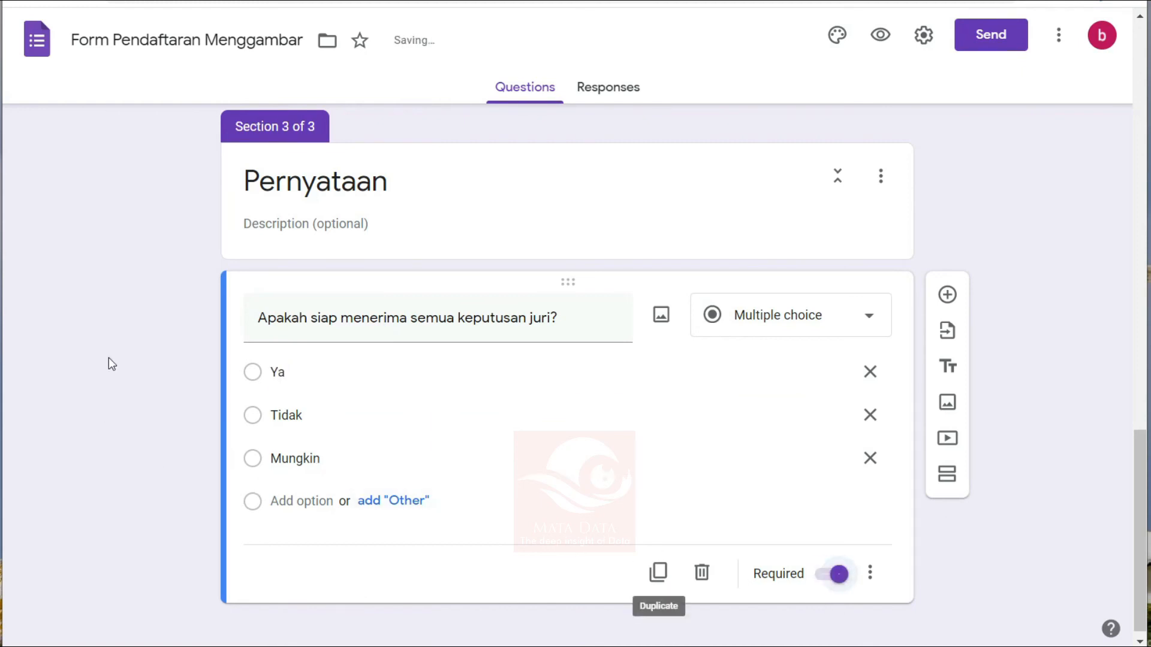
# Step: Preview the form and choose PAUD for Asal Institusi, leaving Nama Lengkap and the institution description empty
pyautogui.scroll(20, 111, 357)
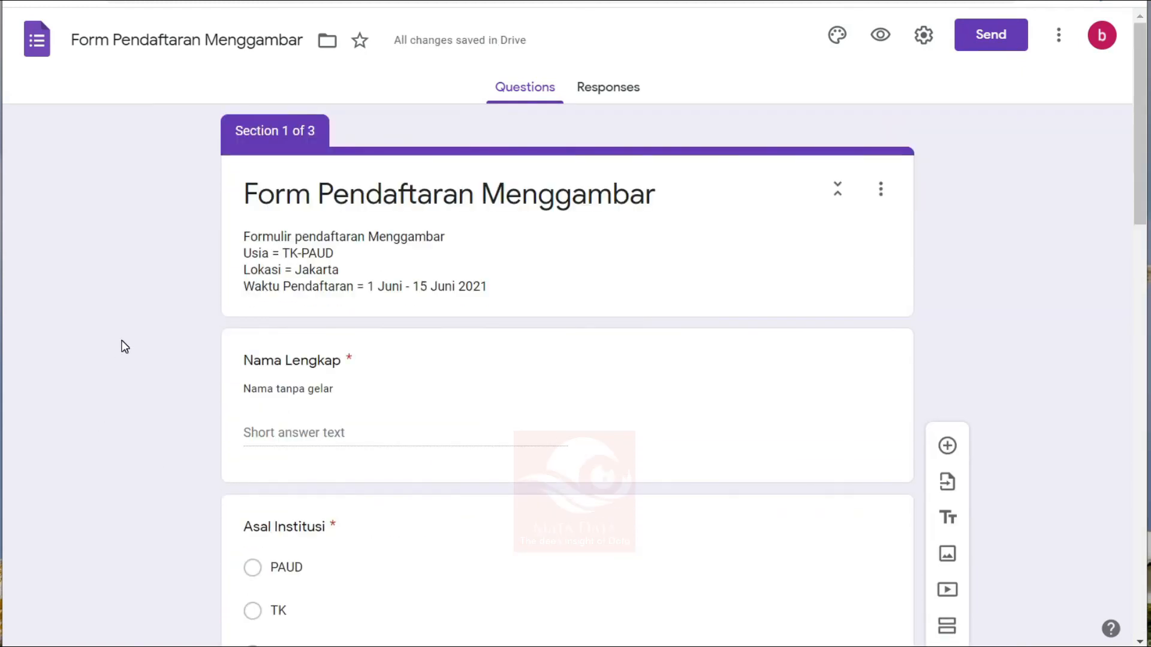
pyautogui.scroll(-15, 125, 346)
pyautogui.scroll(15, 125, 347)
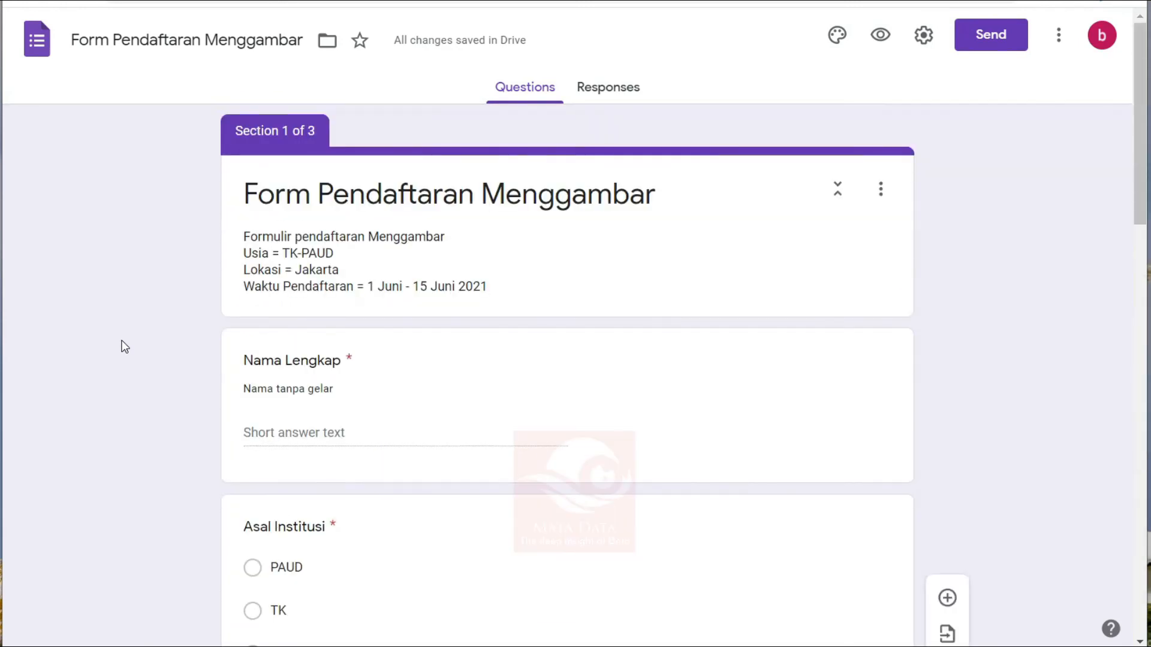
pyautogui.click(889, 39)
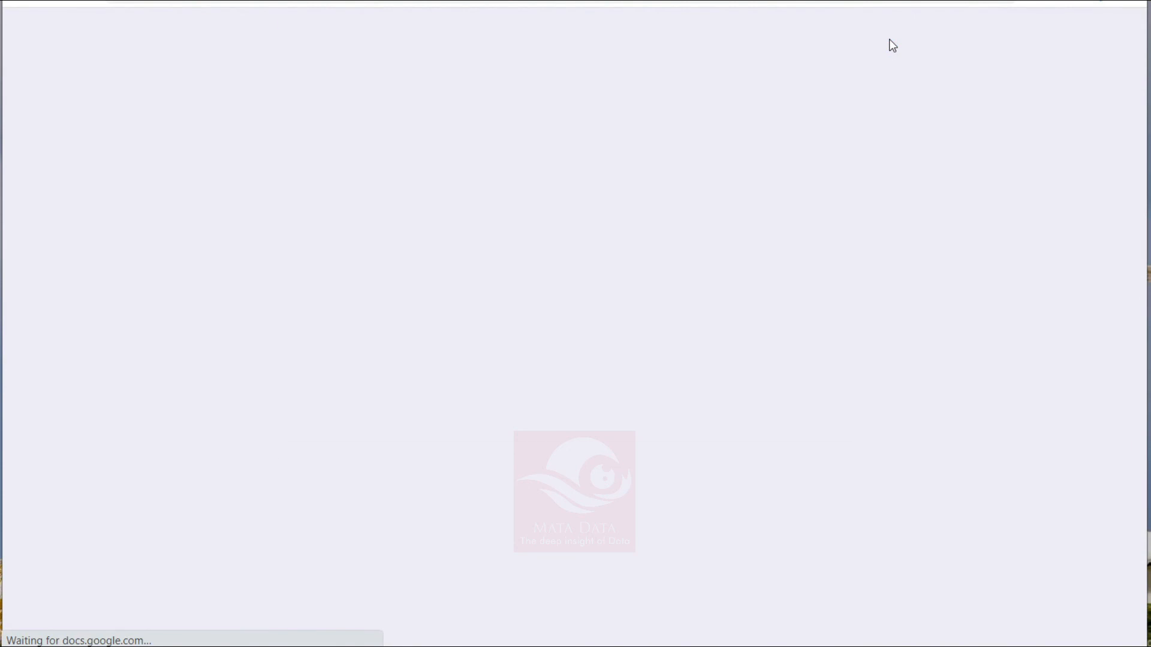
pyautogui.scroll(-3, 377, 225)
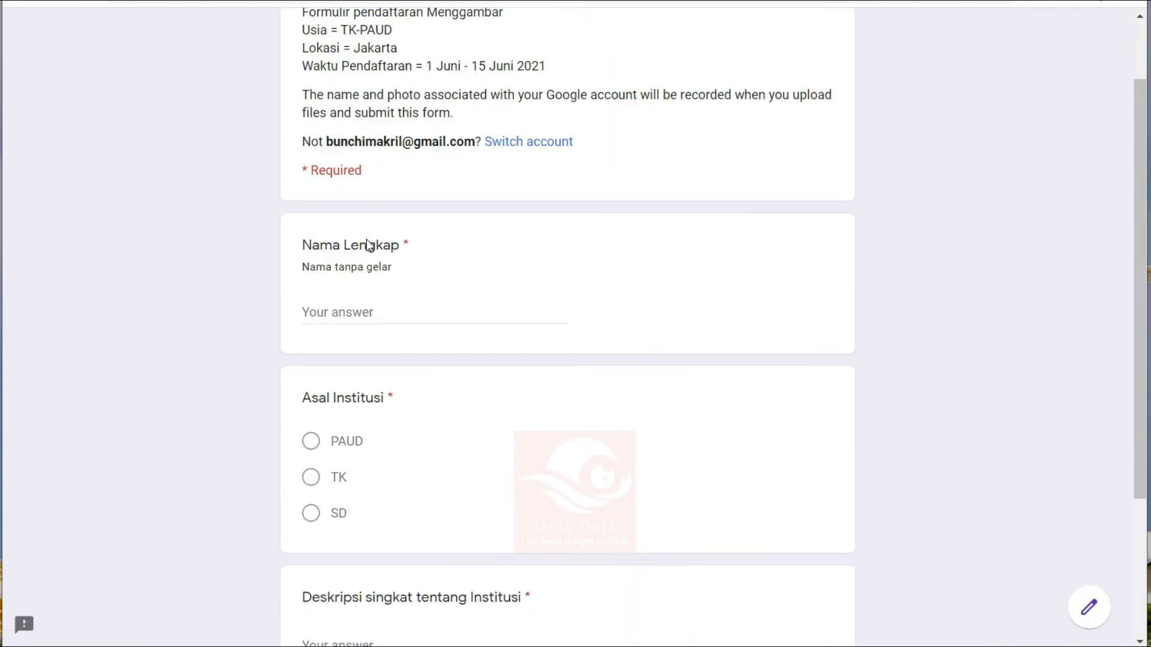
pyautogui.click(346, 222)
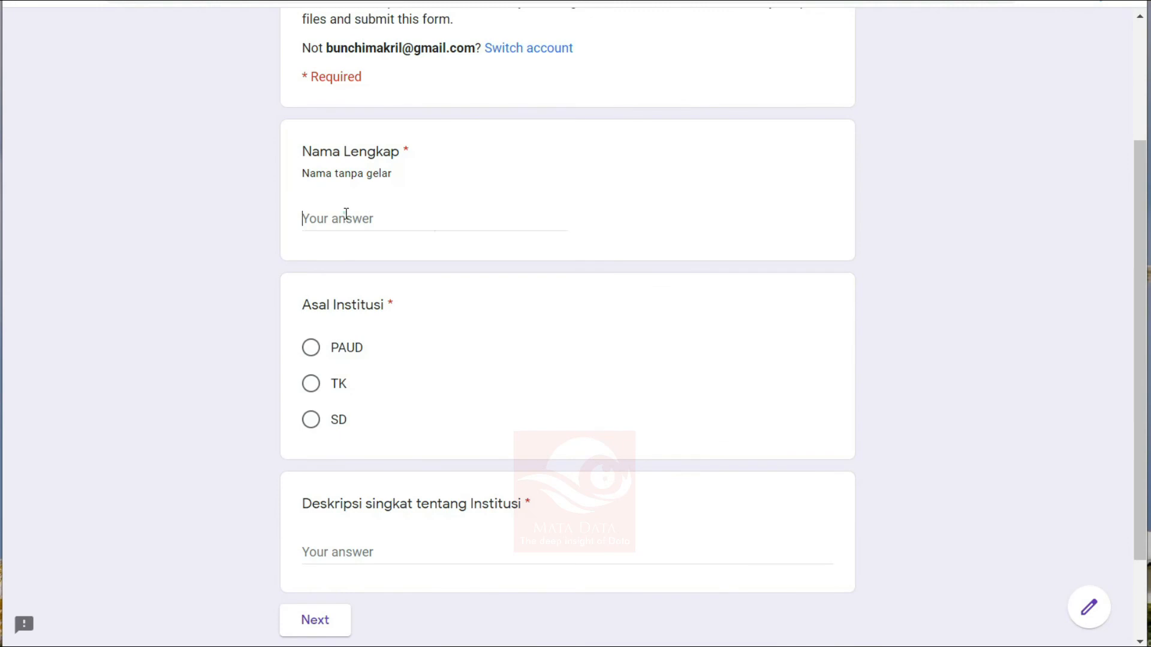
pyautogui.click(327, 350)
pyautogui.scroll(-3, 257, 385)
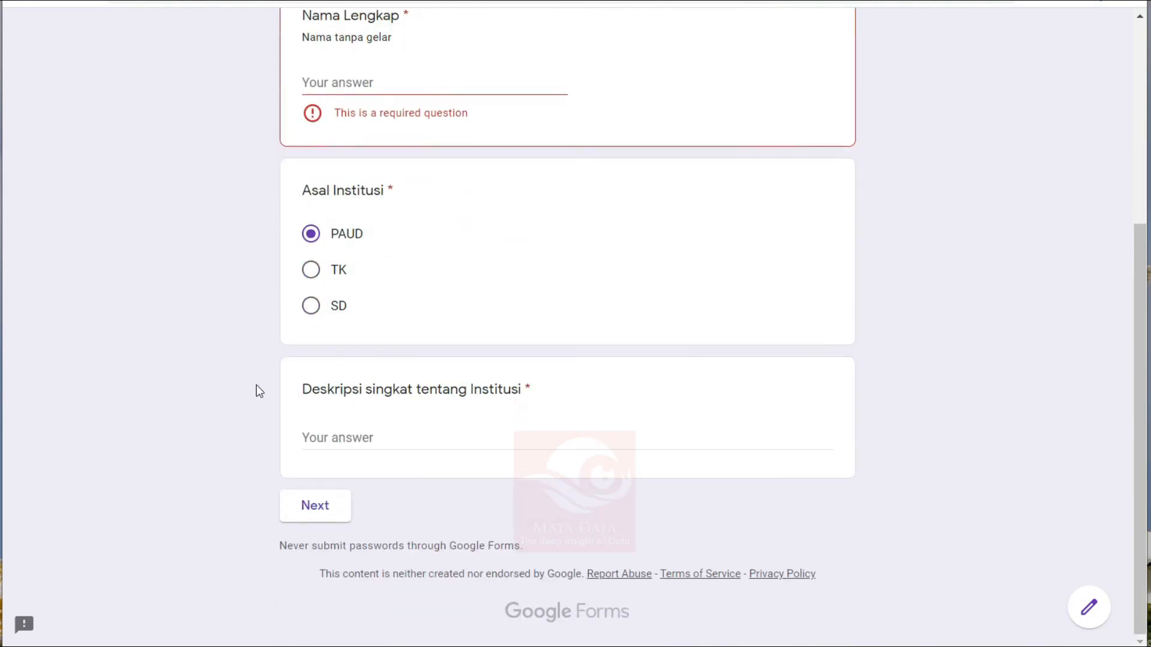
pyautogui.click(326, 428)
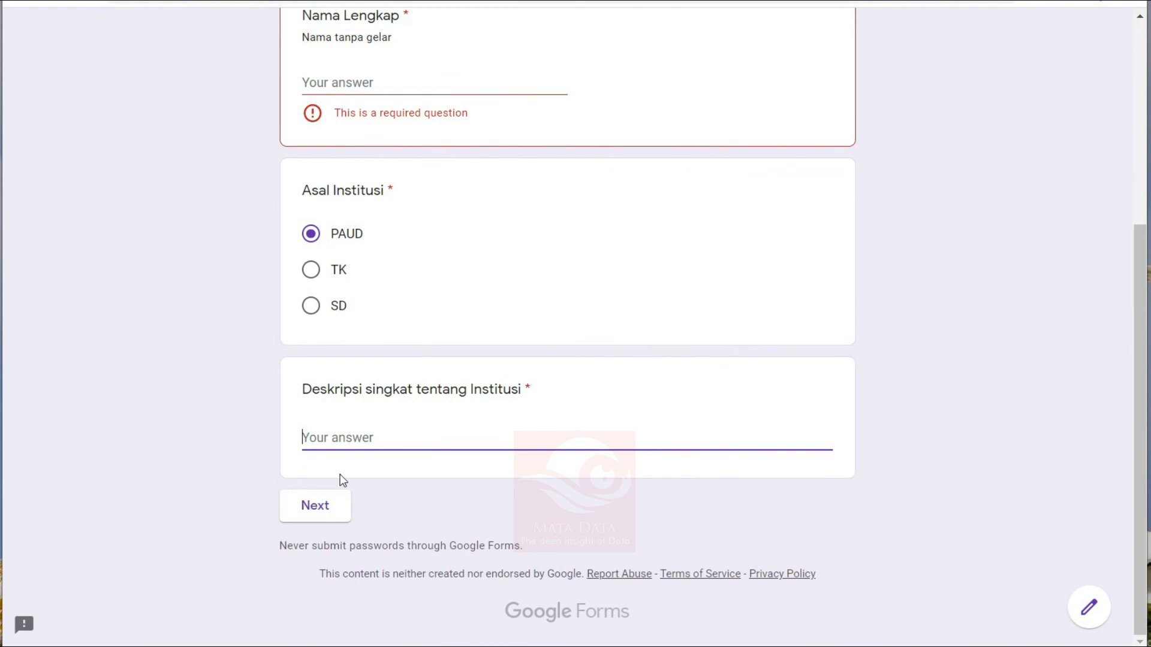
# Step: Compare the first section shown in the preview with the sections in the form editor
pyautogui.scroll(5, 388, 334)
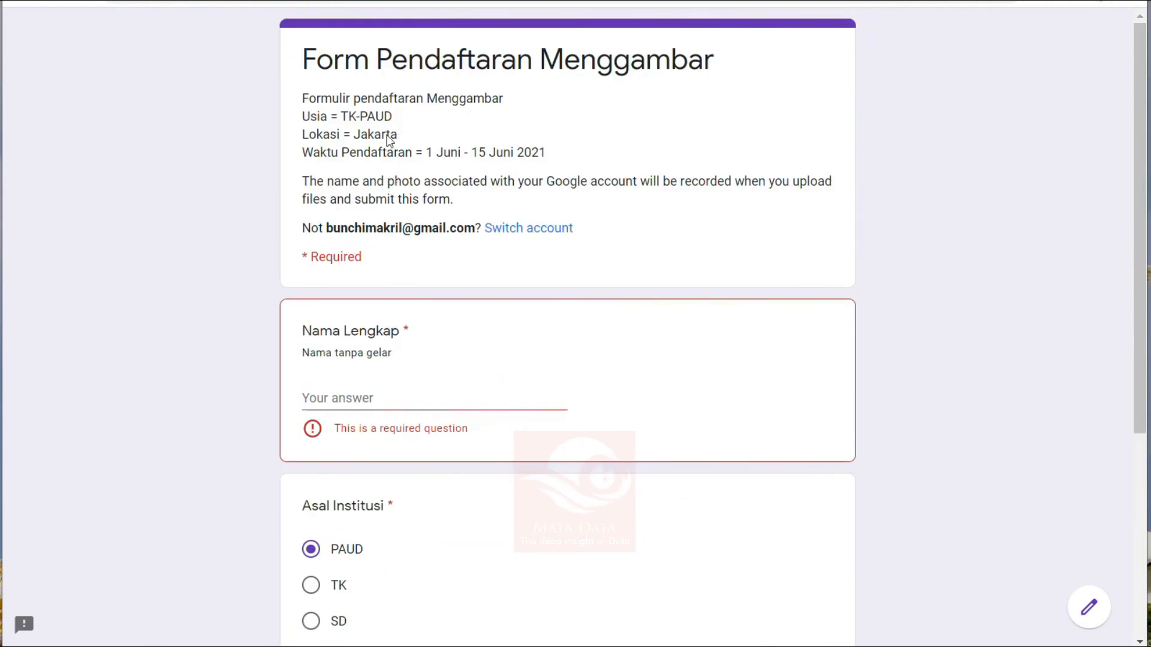
pyautogui.scroll(-5, 390, 148)
pyautogui.click(514, 1)
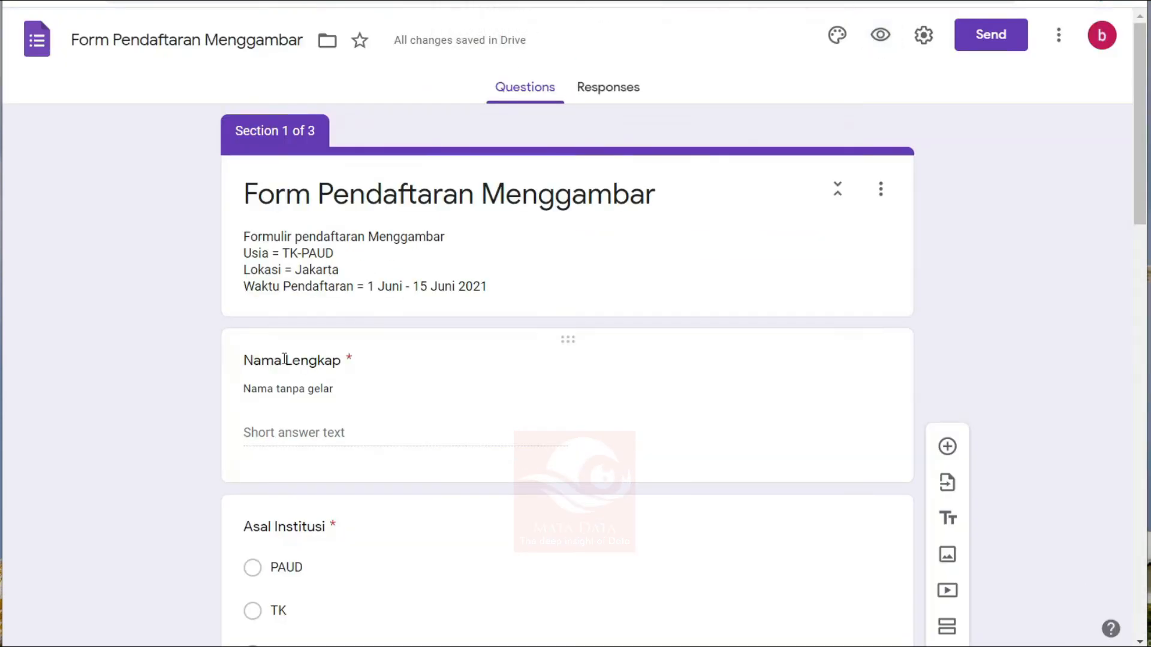
pyautogui.scroll(-6, 284, 359)
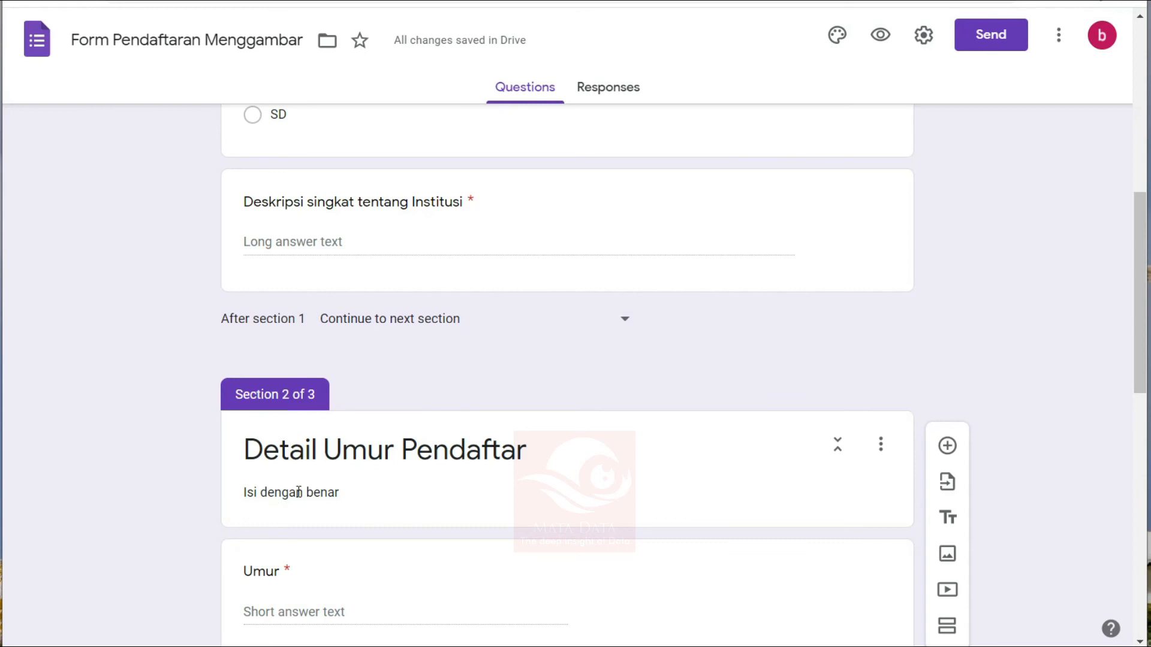
# Step: Return to the preview and test proceeding to the next section with Nama Lengkap and the institution description left empty
pyautogui.click(708, 1)
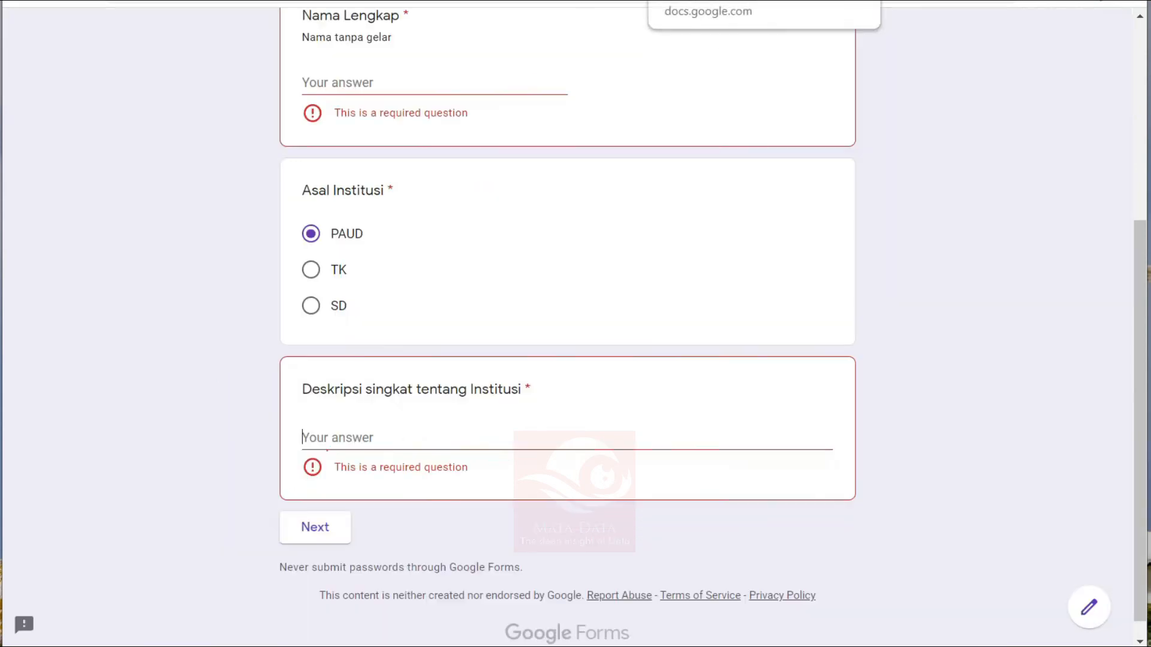
pyautogui.scroll(5, 238, 328)
pyautogui.scroll(-5, 305, 270)
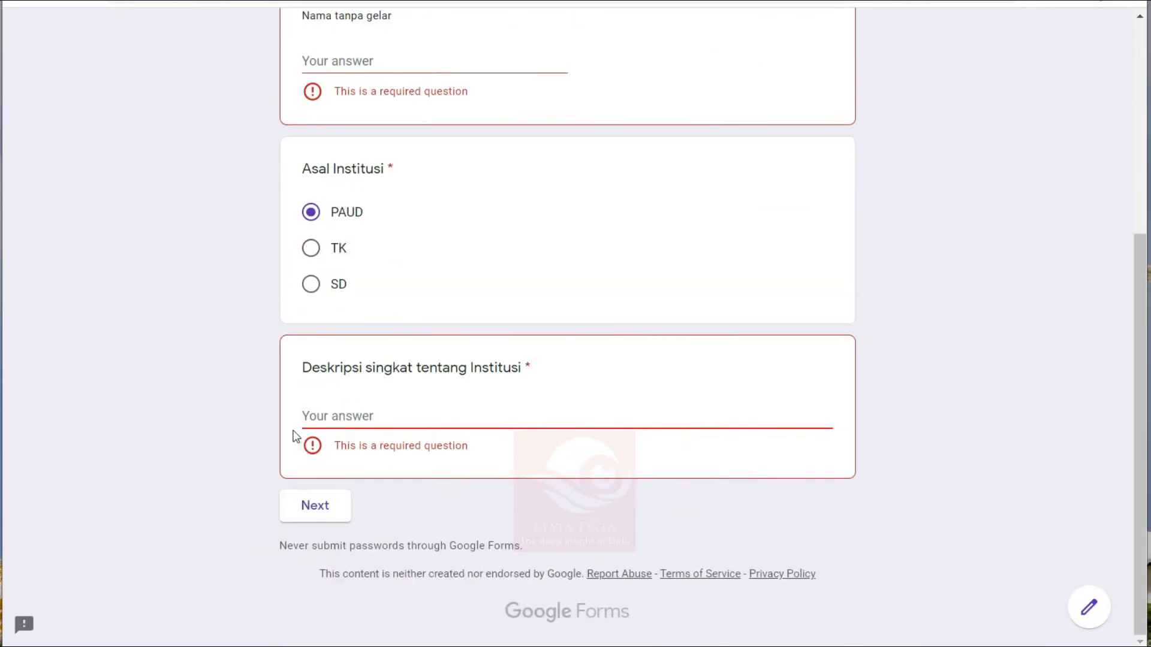
pyautogui.scroll(5, 366, 221)
pyautogui.scroll(-5, 314, 275)
pyautogui.click(315, 514)
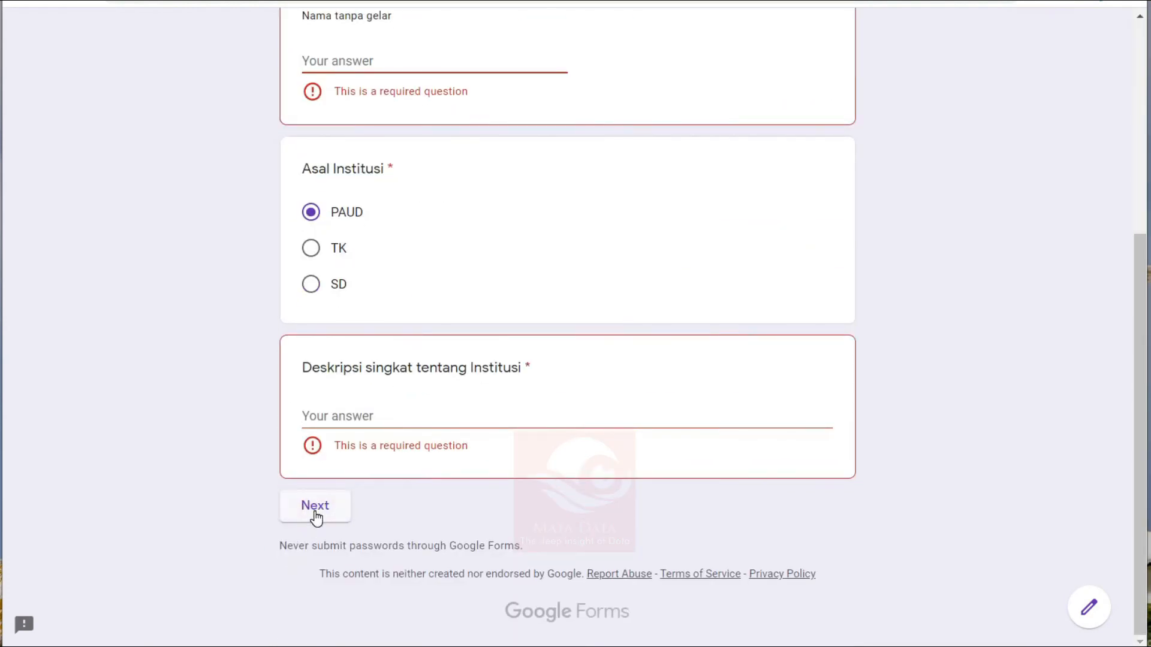
pyautogui.scroll(4, 316, 516)
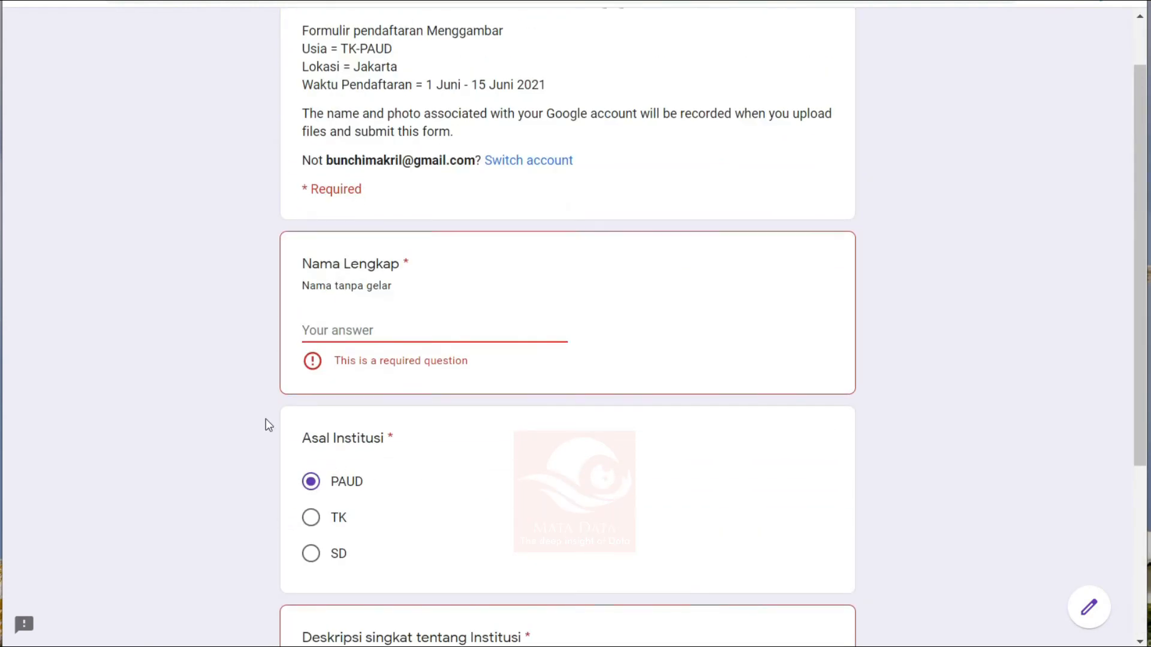
pyautogui.scroll(-4, 170, 372)
pyautogui.scroll(5, 171, 372)
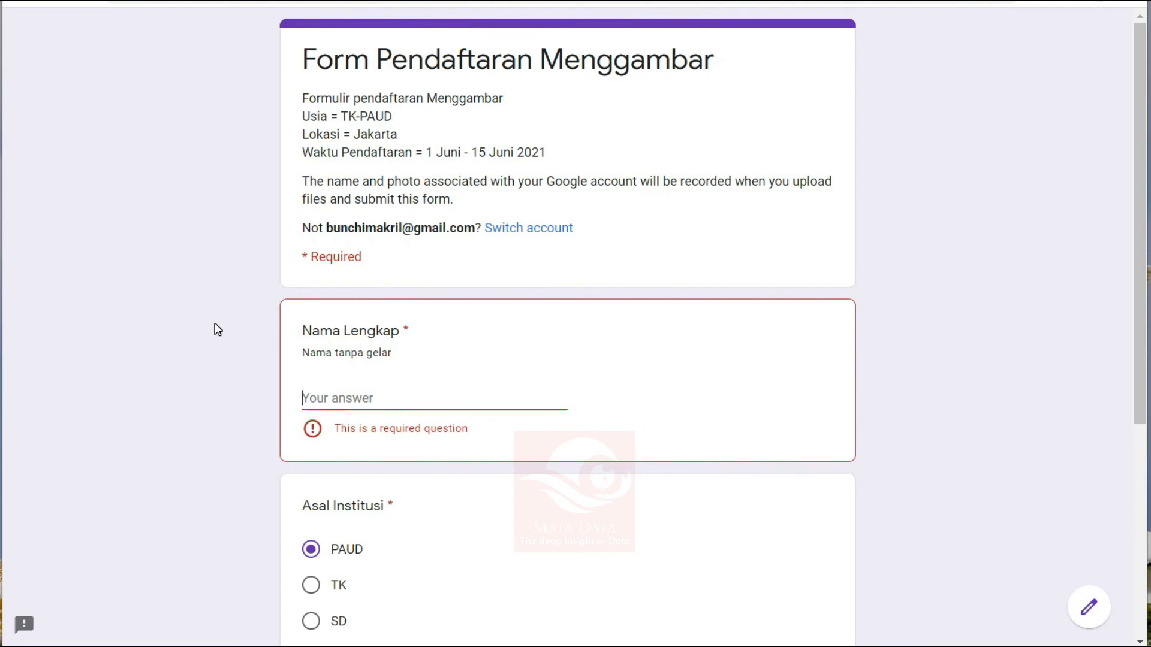
pyautogui.scroll(-5, 217, 330)
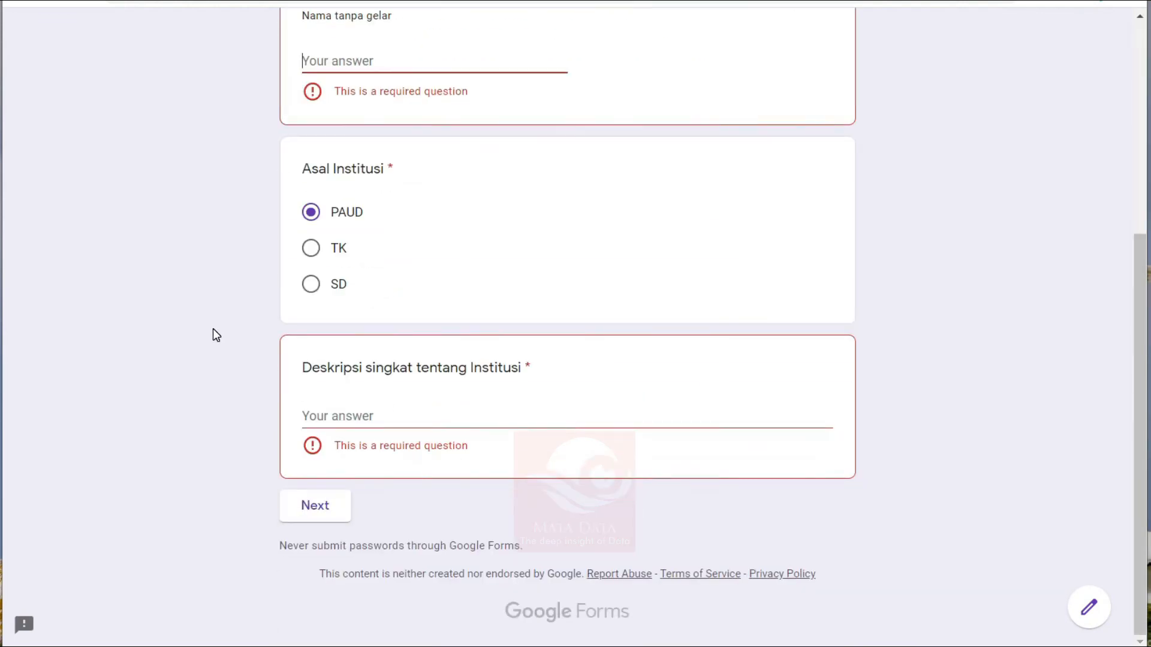
pyautogui.scroll(5, 213, 328)
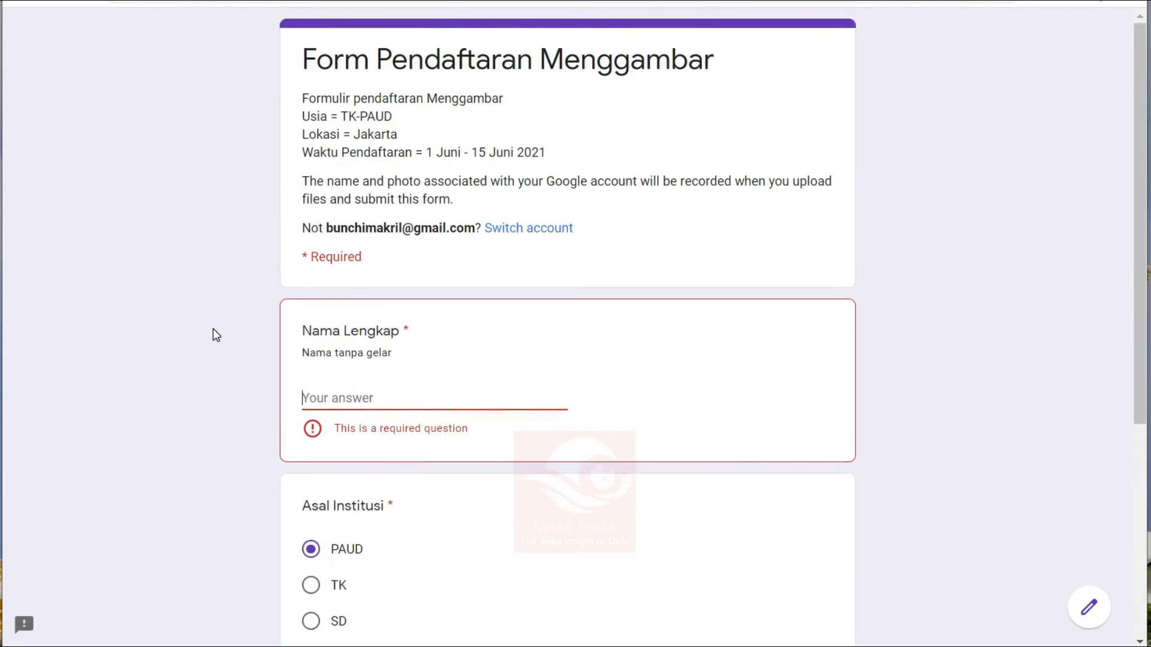
# Step: Go back to the form editor and review the questions in all three sections
pyautogui.scroll(-5, 214, 328)
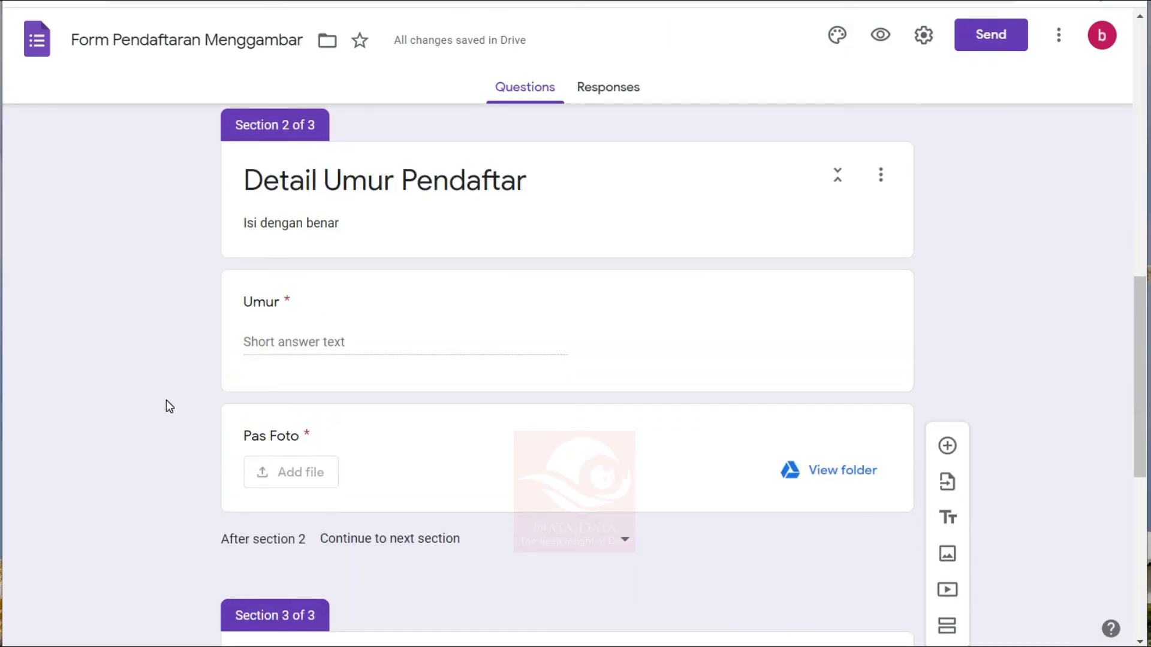
pyautogui.scroll(5, 166, 400)
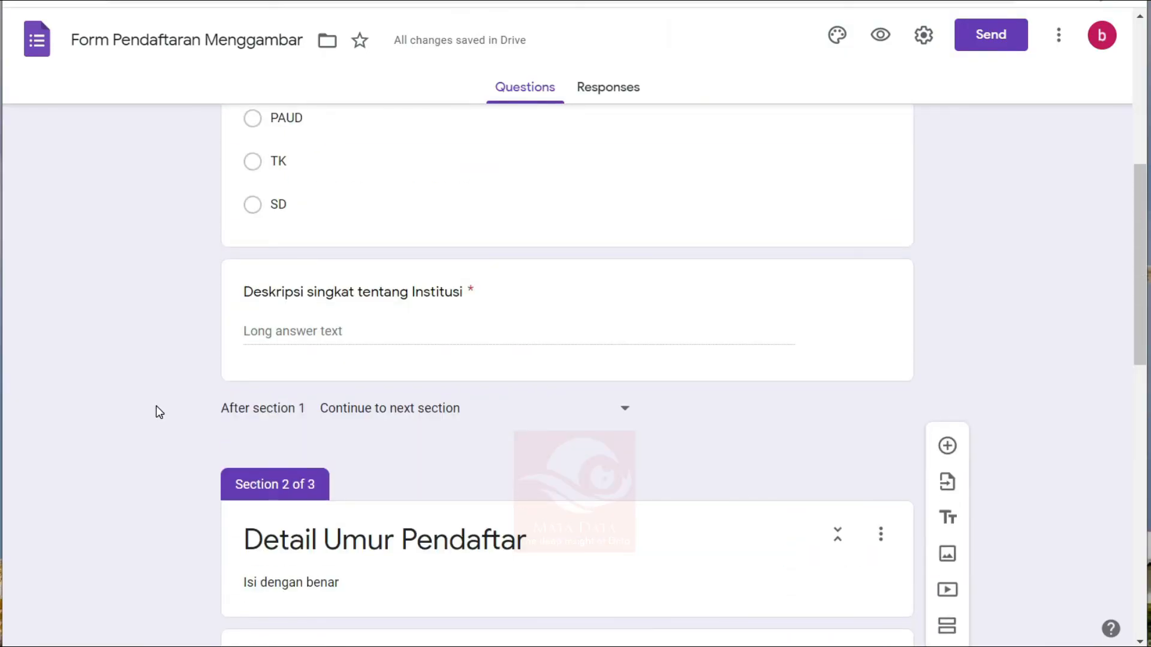
pyautogui.scroll(8, 155, 407)
pyautogui.scroll(-8, 154, 411)
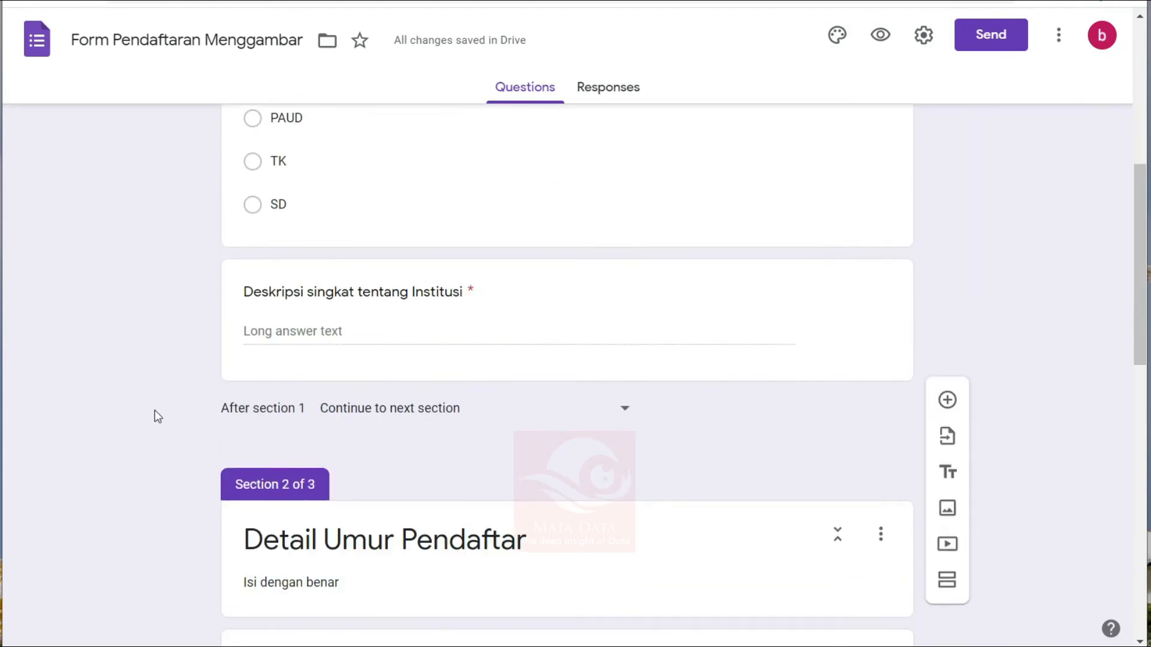
pyautogui.scroll(-3, 231, 335)
pyautogui.scroll(-6, 260, 377)
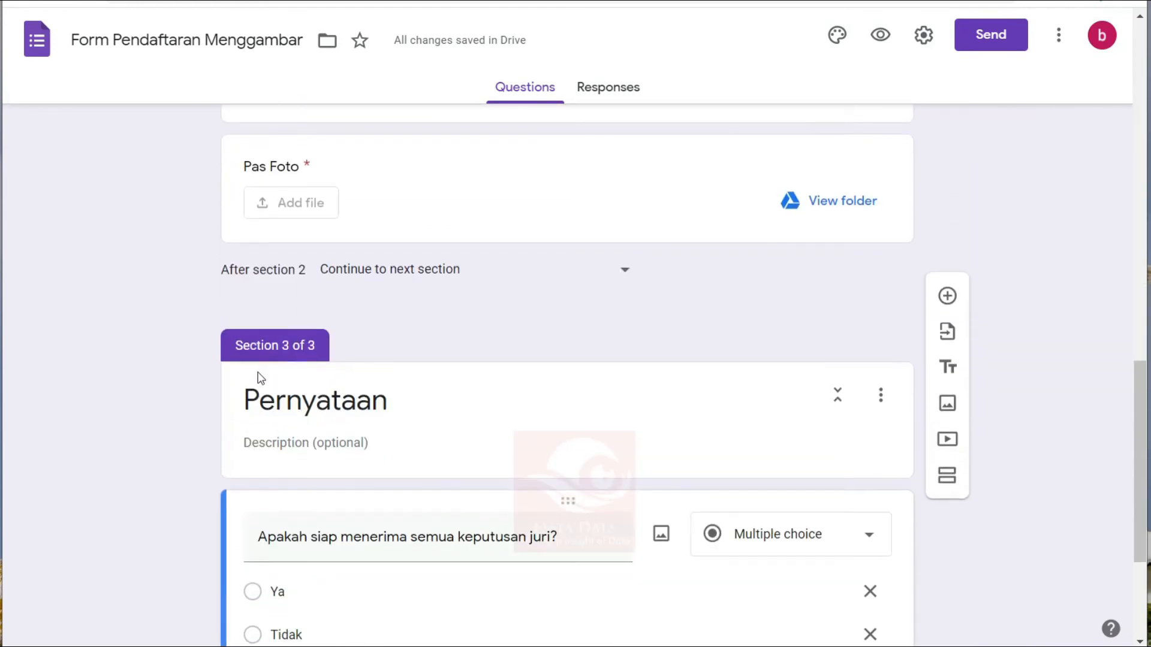
pyautogui.scroll(-4, 266, 362)
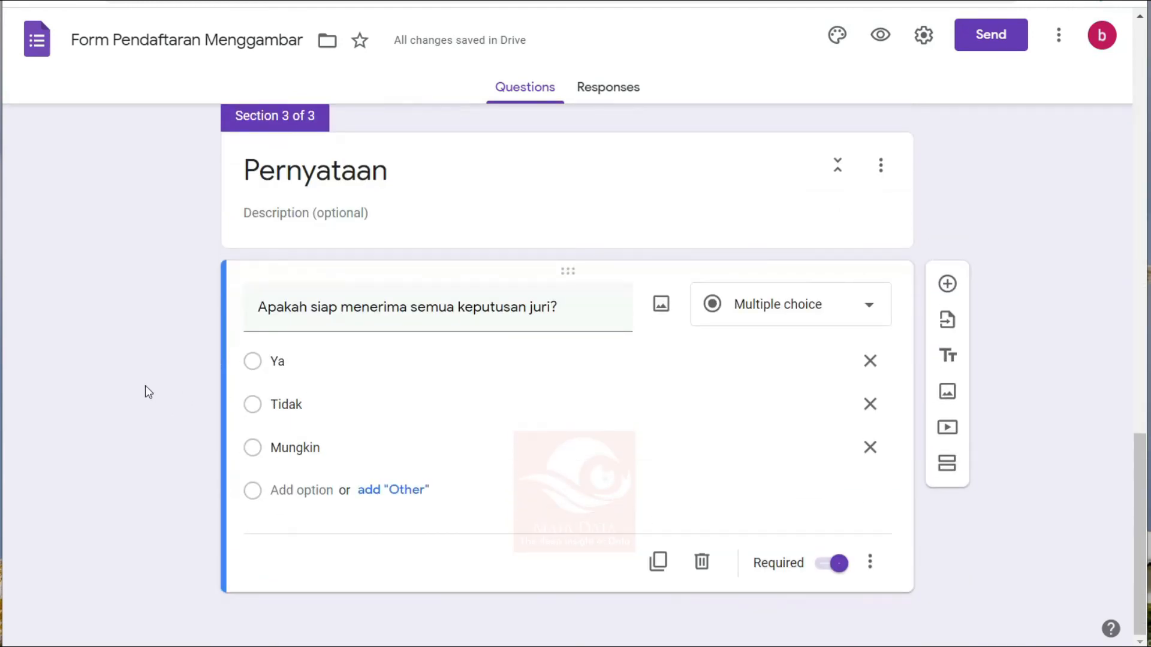
pyautogui.scroll(10, 145, 391)
pyautogui.scroll(5, 128, 393)
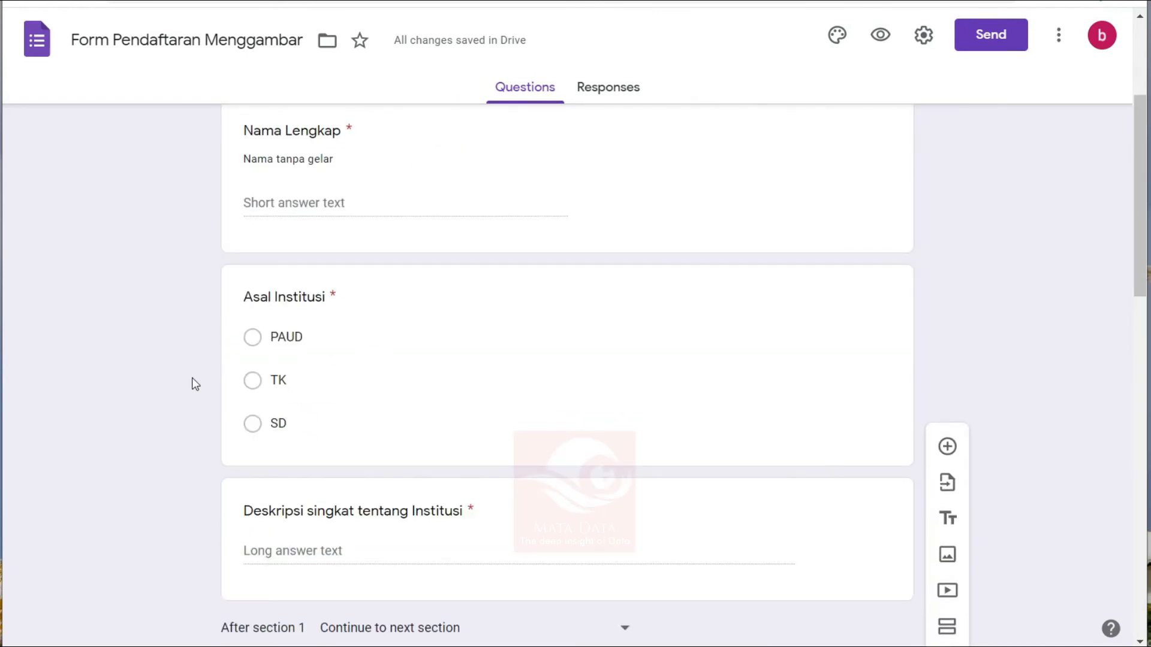
# Step: Check the complete form from its title and description through the Detail Umur Pendaftar section to the Pernyataan question and its answer options
pyautogui.scroll(4, 190, 383)
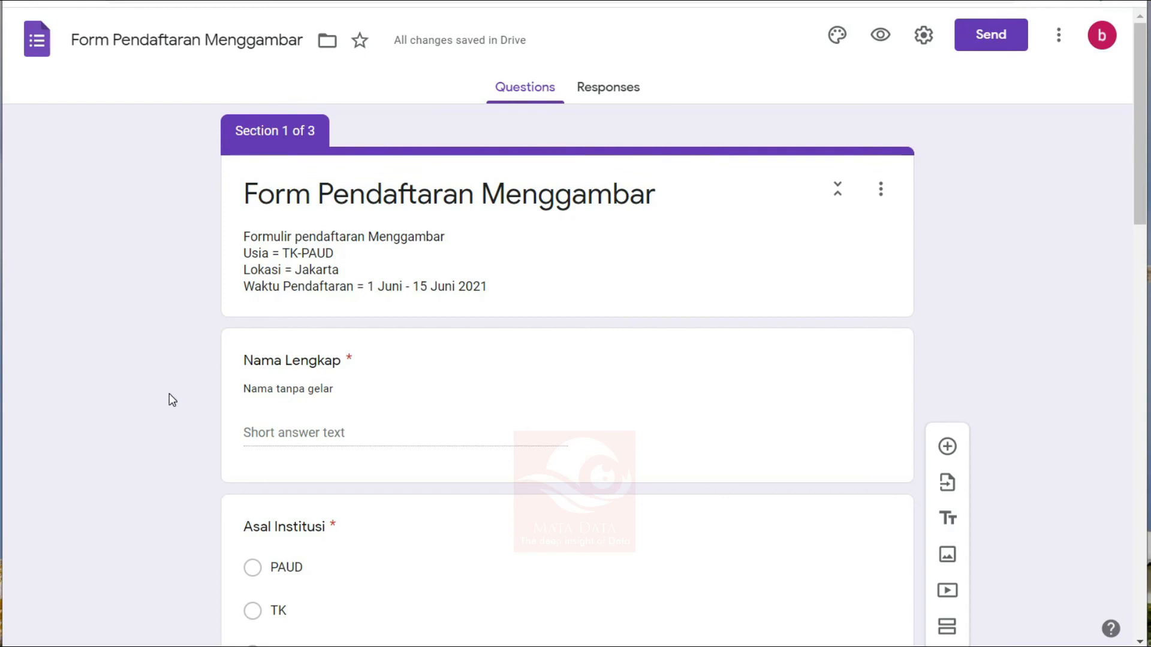
pyautogui.scroll(-10, 169, 396)
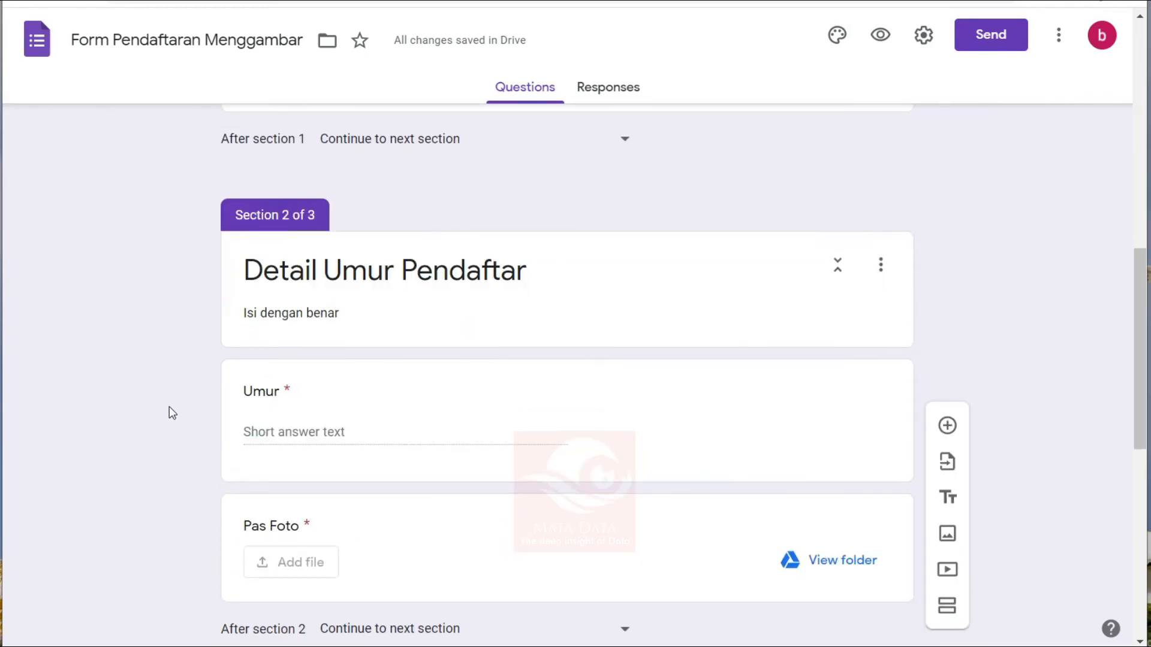
pyautogui.scroll(-4, 169, 414)
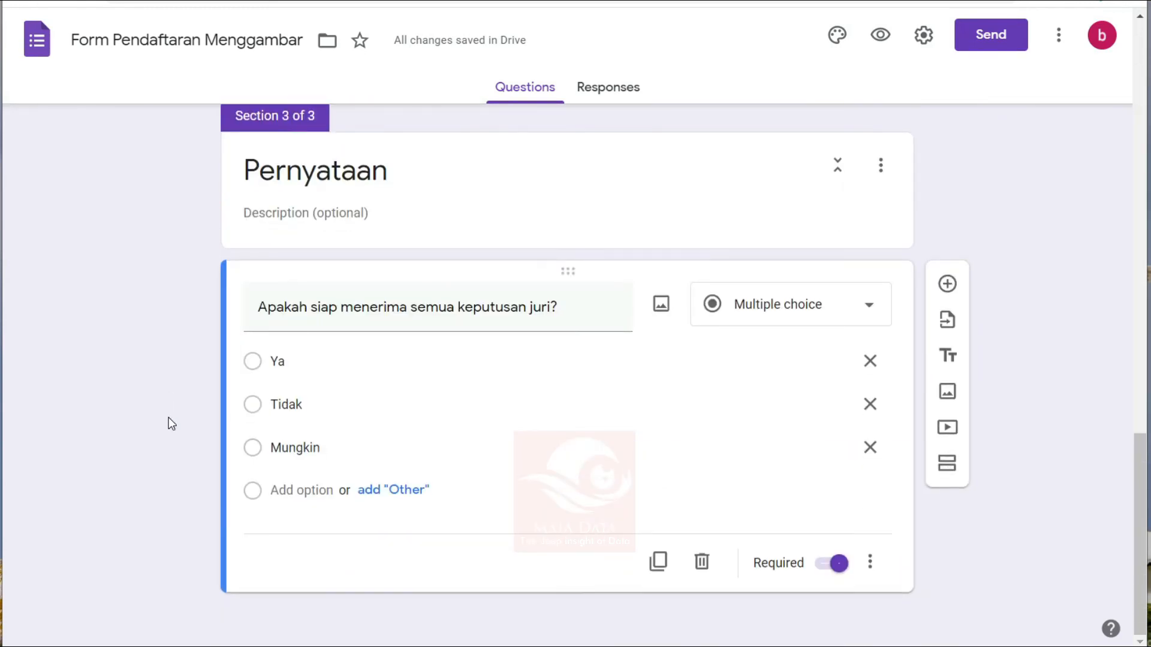
pyautogui.scroll(18, 167, 418)
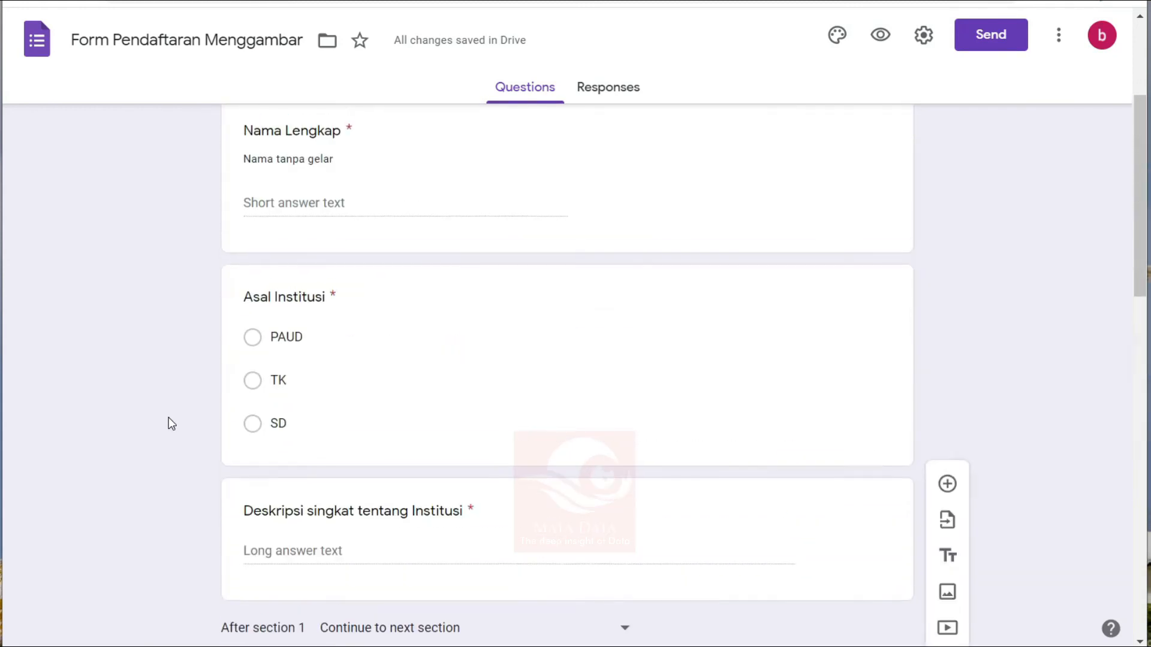
pyautogui.scroll(4, 167, 419)
pyautogui.scroll(-9, 166, 429)
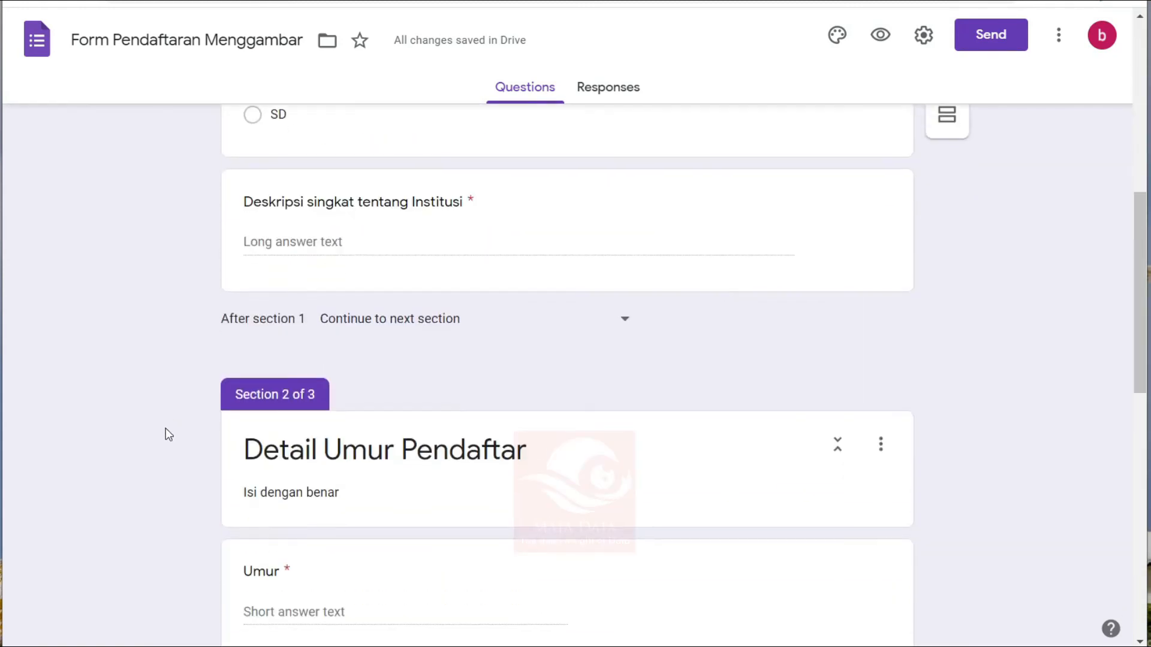
pyautogui.scroll(-12, 165, 428)
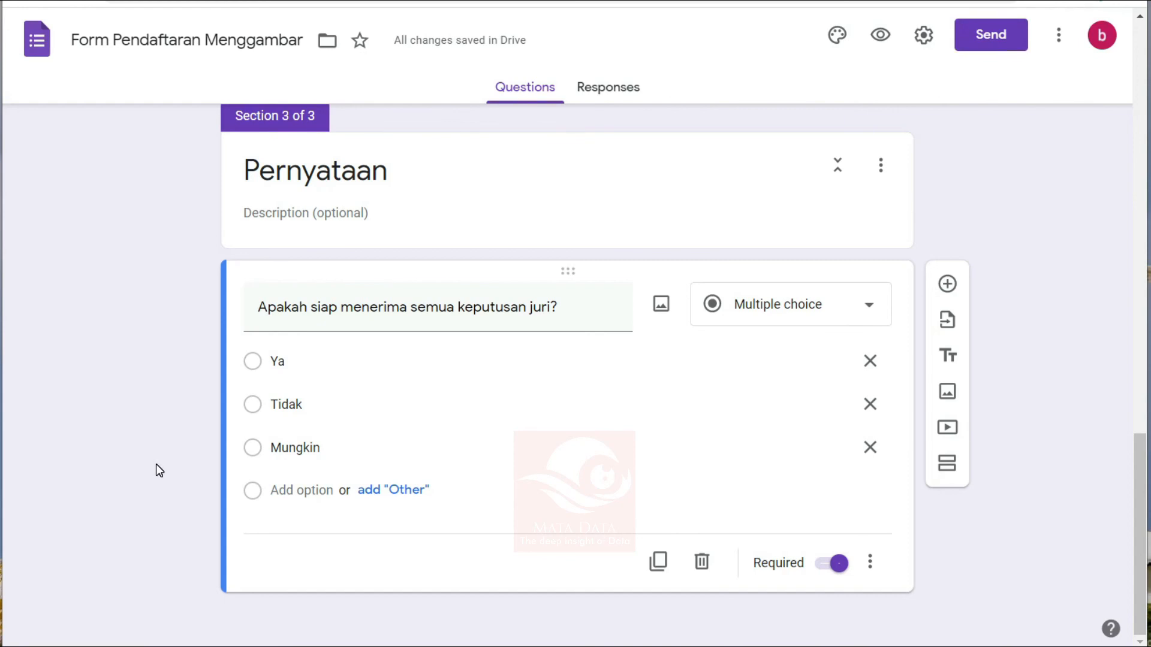
pyautogui.scroll(20, 156, 464)
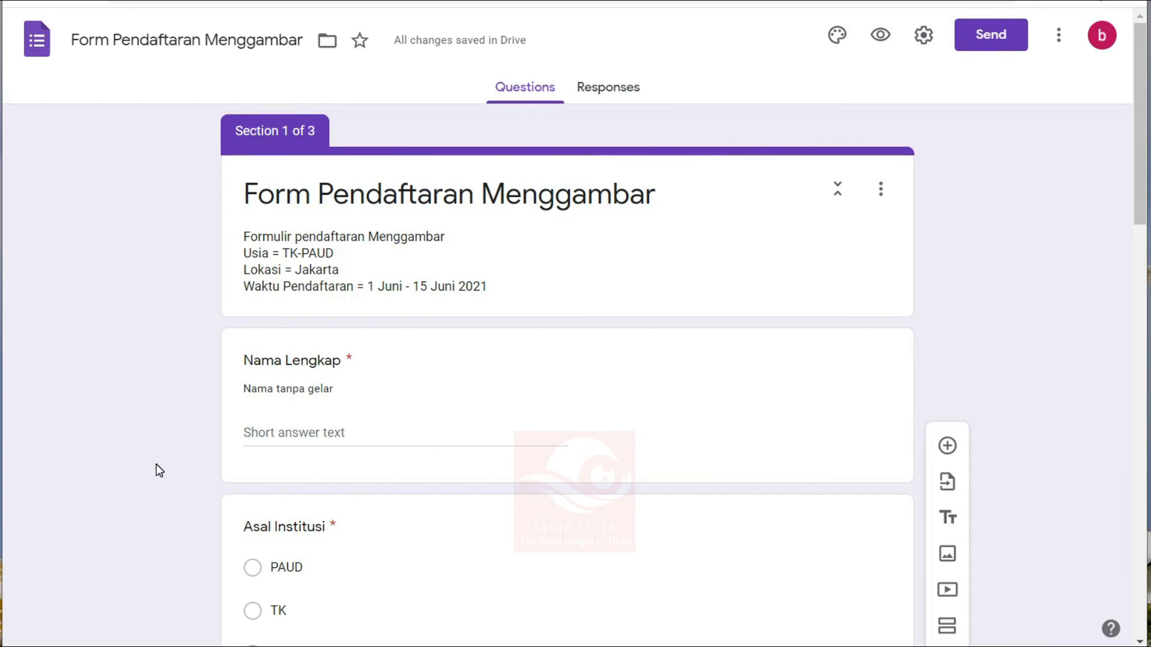
pyautogui.scroll(-1, 167, 455)
pyautogui.scroll(1, 166, 454)
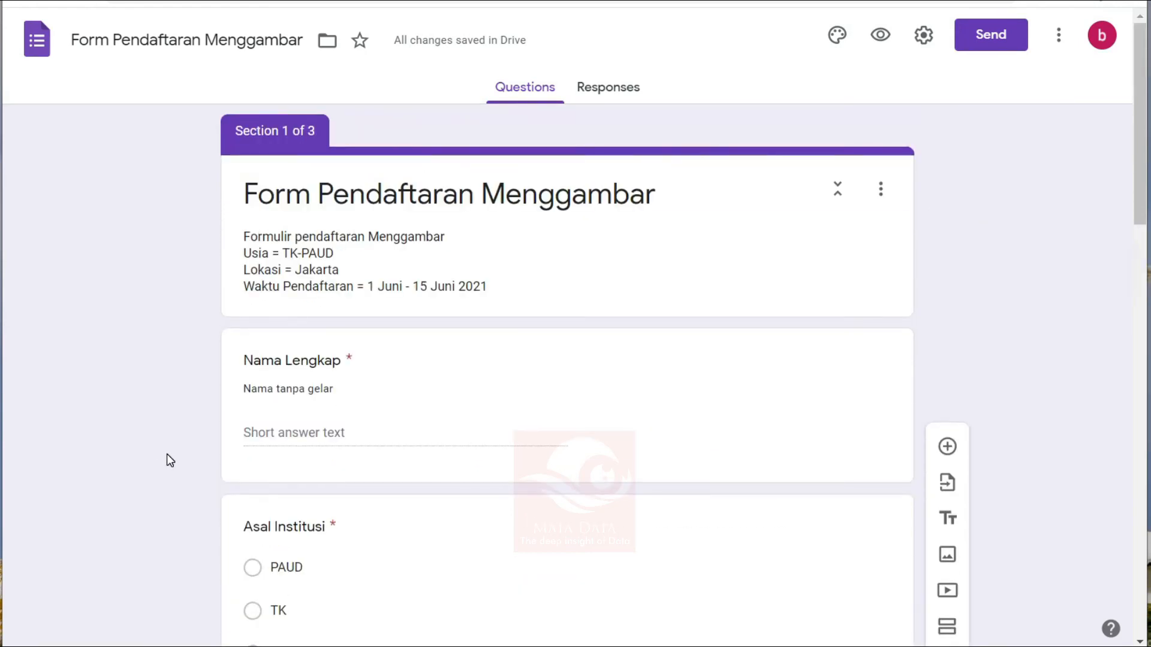